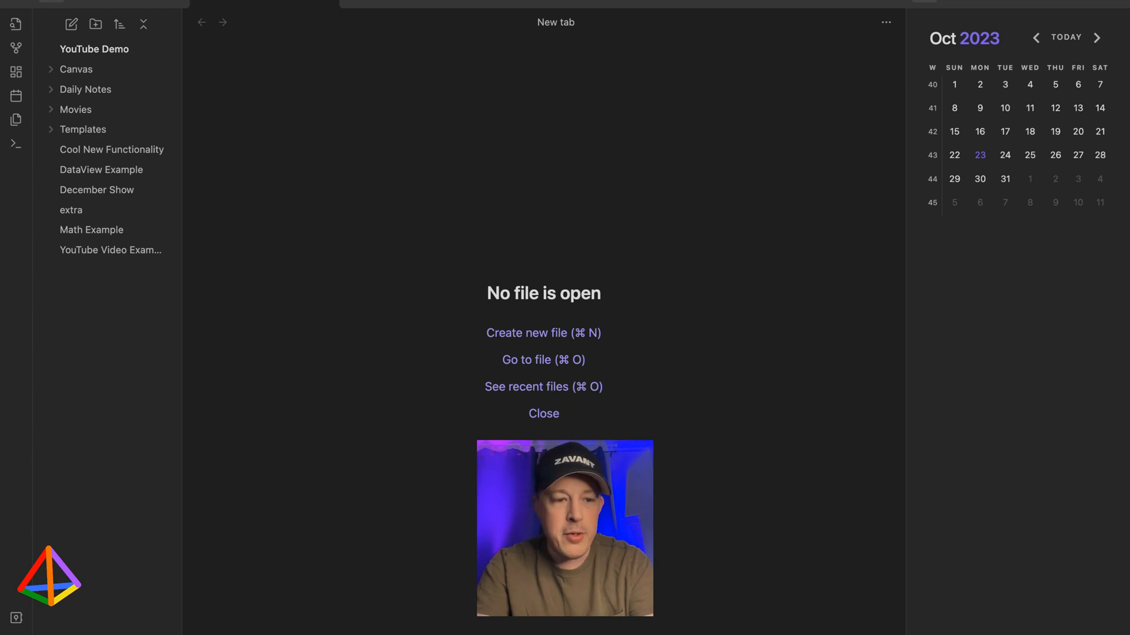
Search the community plugin catalogue for "tracker" and open the details of the Tracker plugin
key(super+comma)
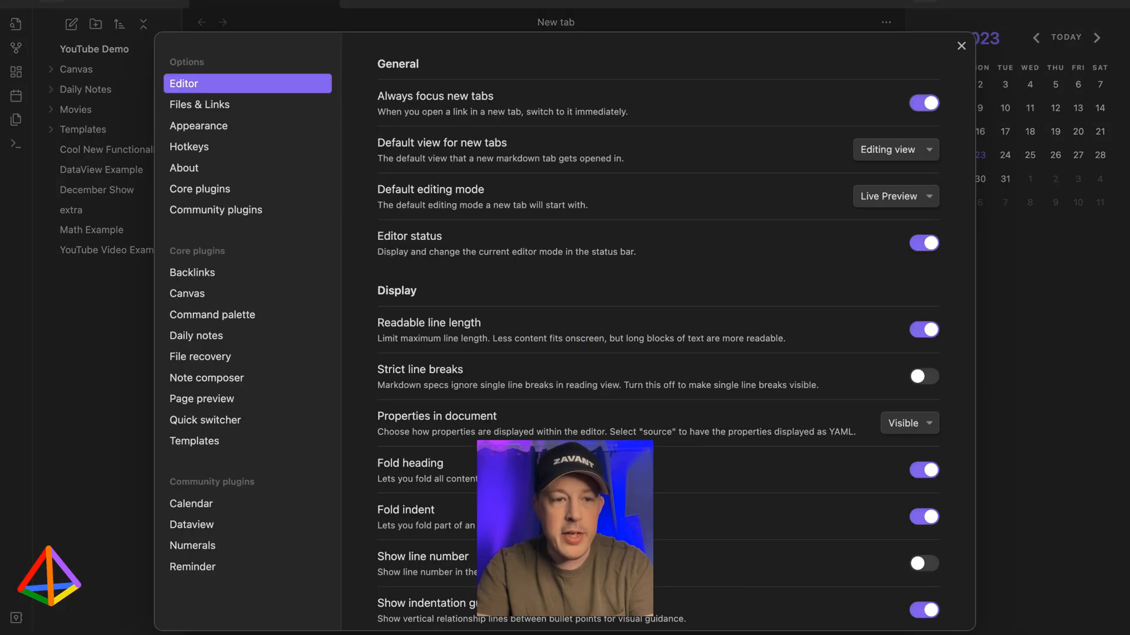
click(237, 219)
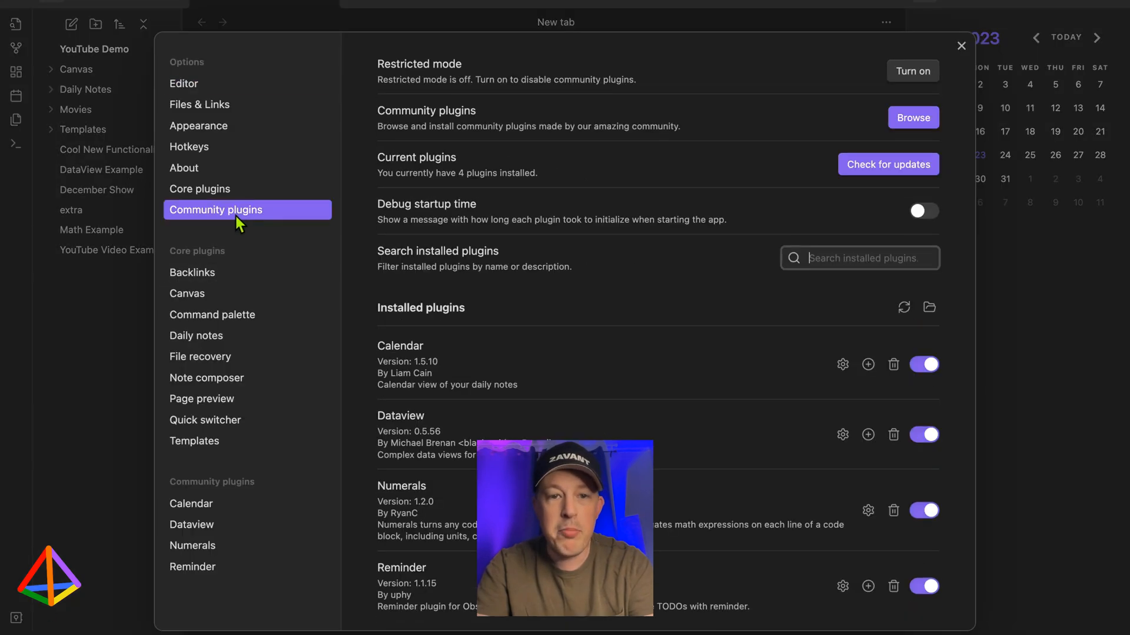
click(827, 259)
text(track)
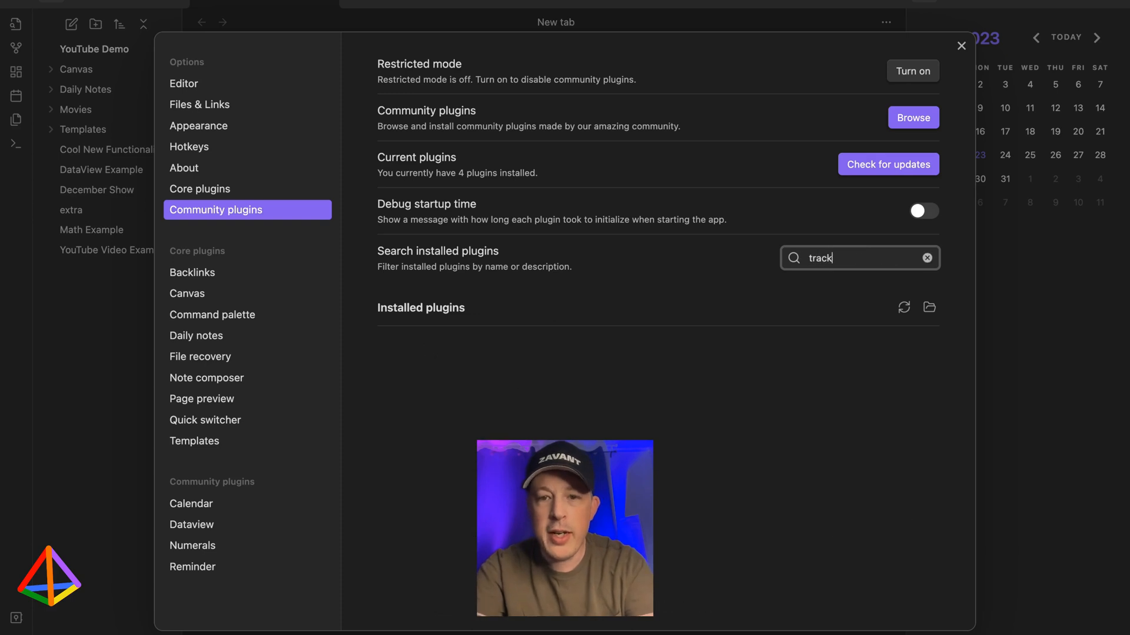
click(909, 117)
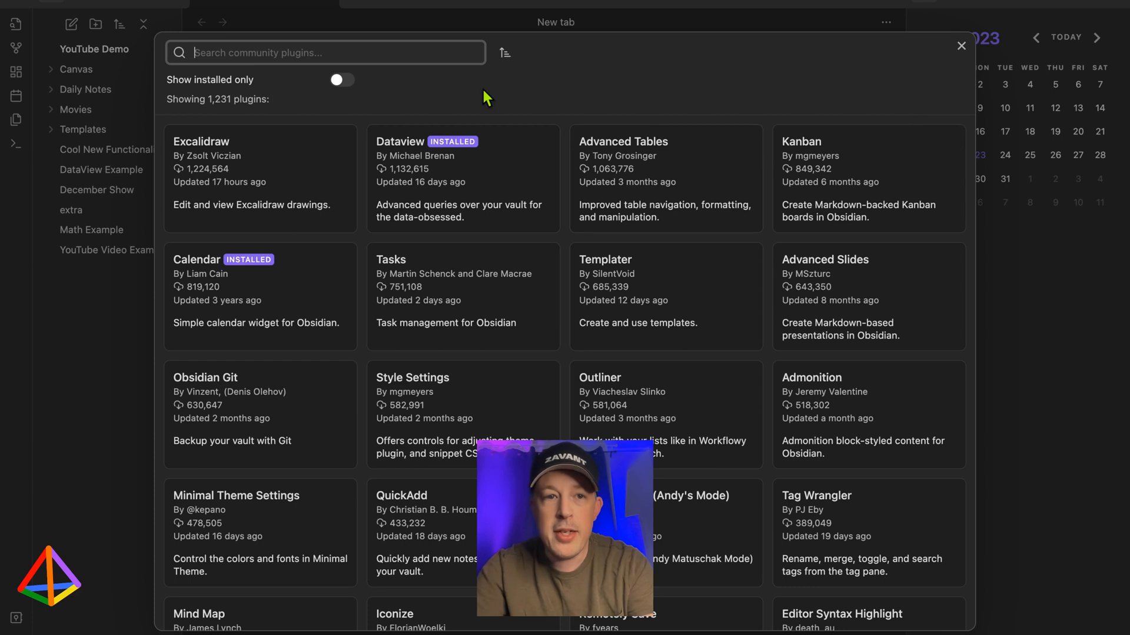
text(tracker)
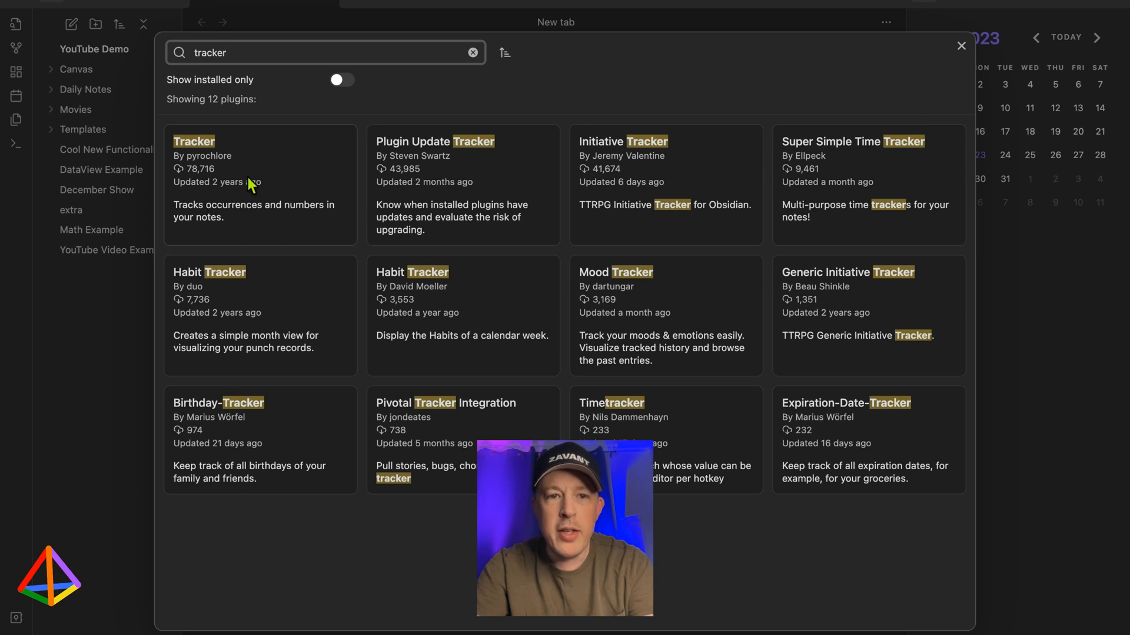
click(241, 157)
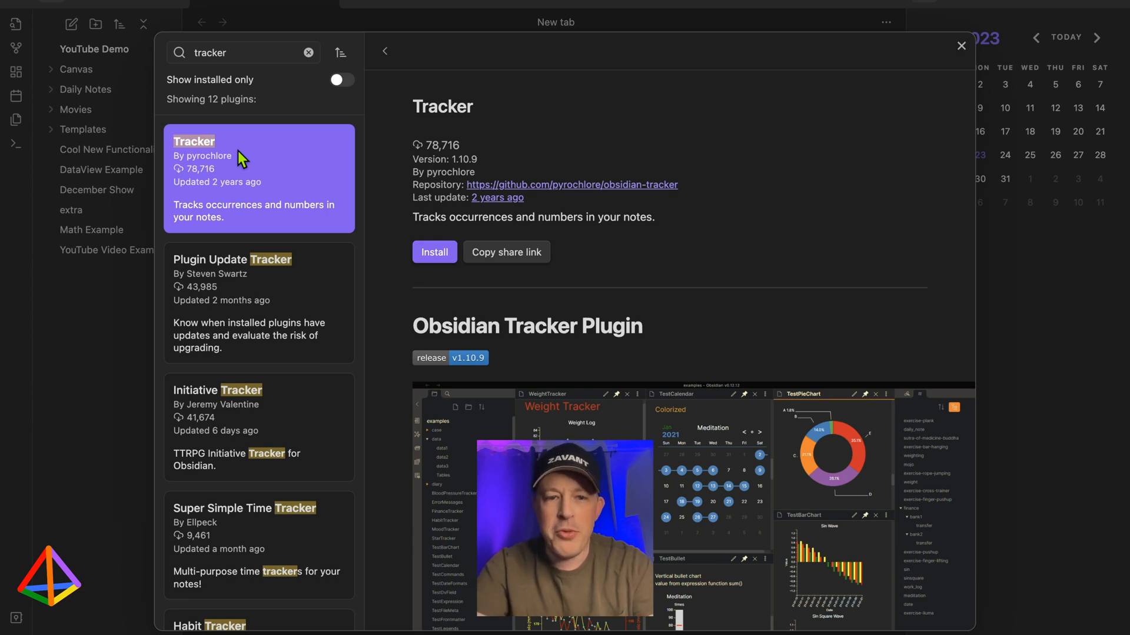
Install the Tracker community plugin and enable it
scroll(647, 316, down, 3)
scroll(647, 315, down, 3)
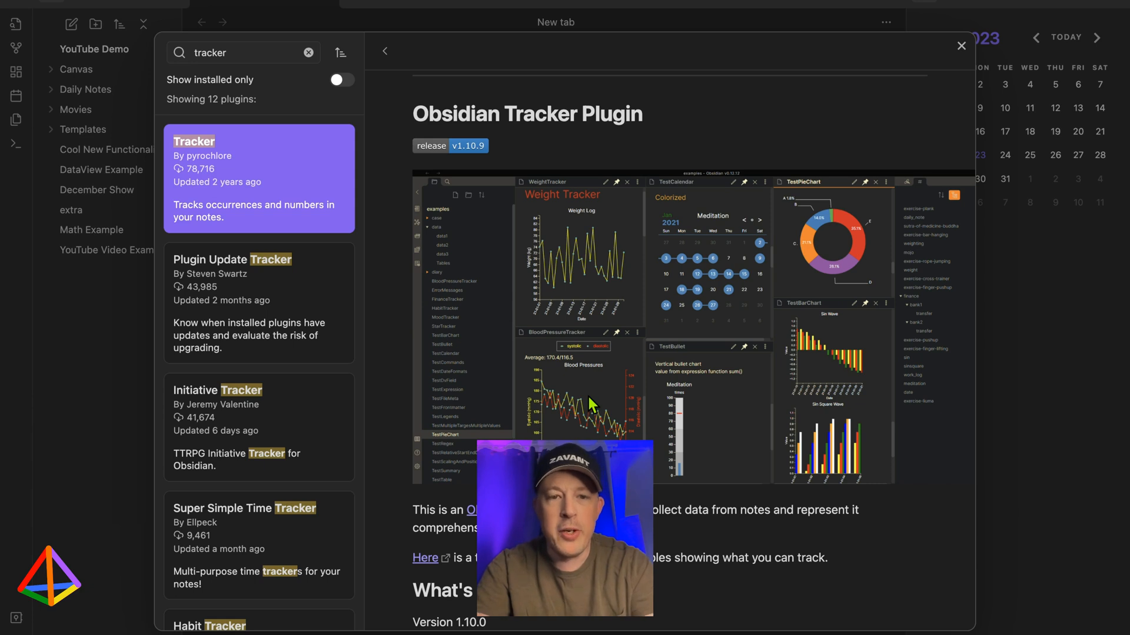
scroll(589, 398, up, 5)
click(432, 253)
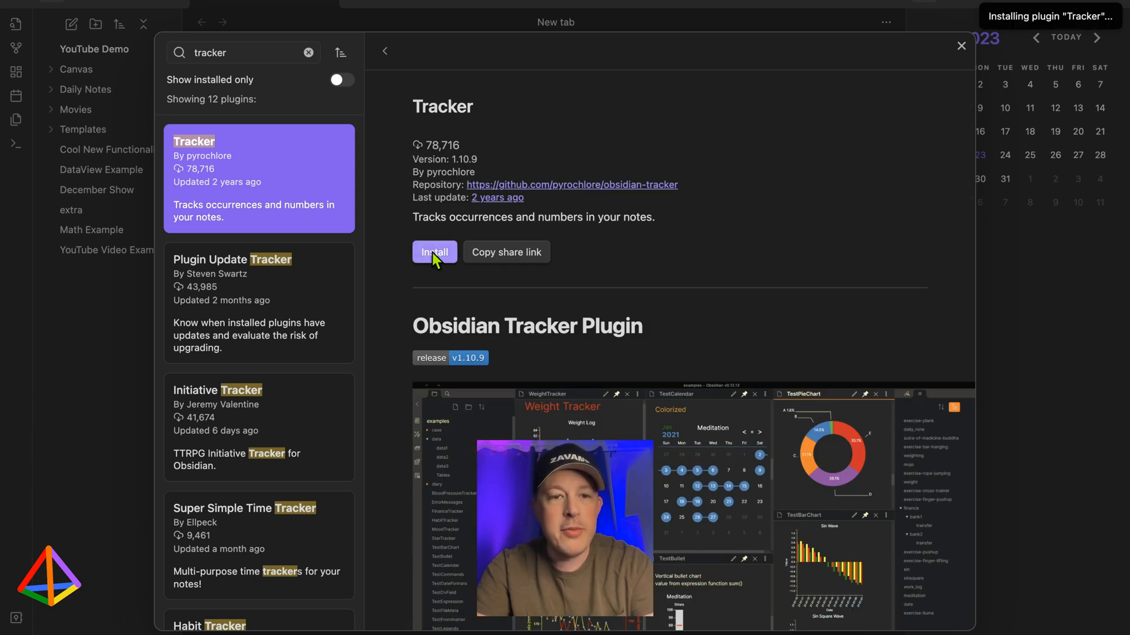
click(436, 251)
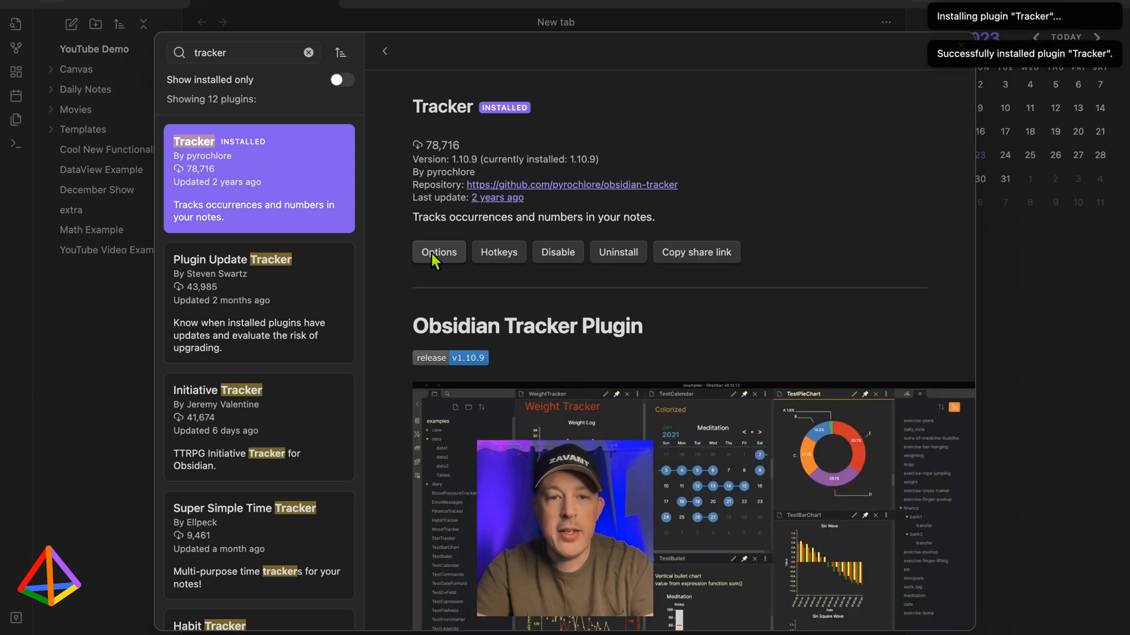
Set the Tracker plugin's default folder location to /Daily Notes in its options and close the settings
click(432, 253)
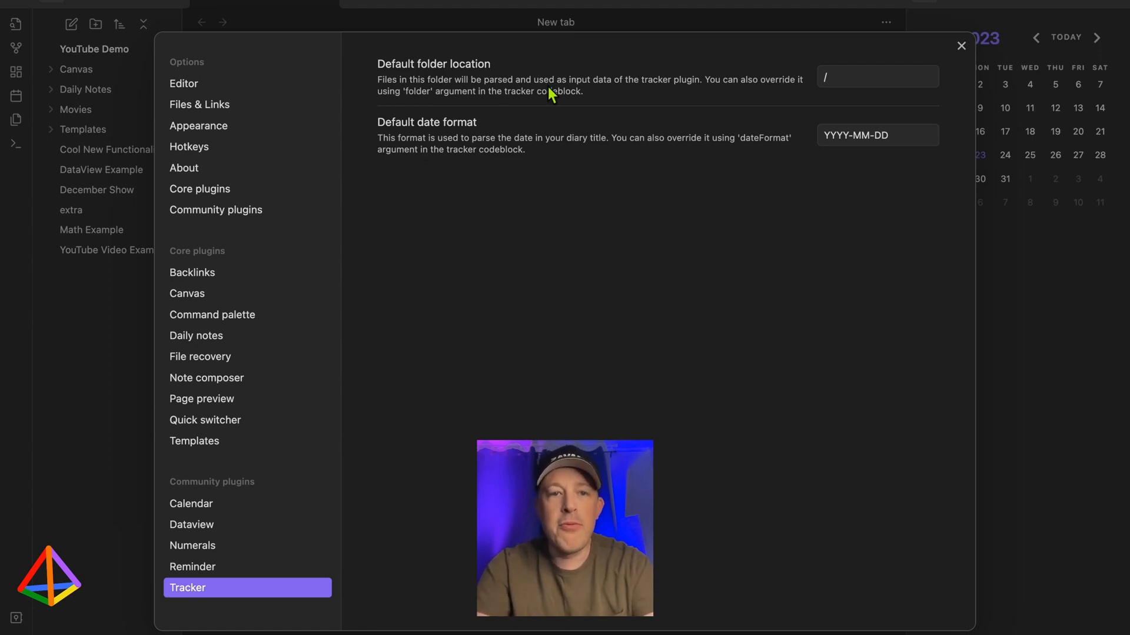
click(838, 71)
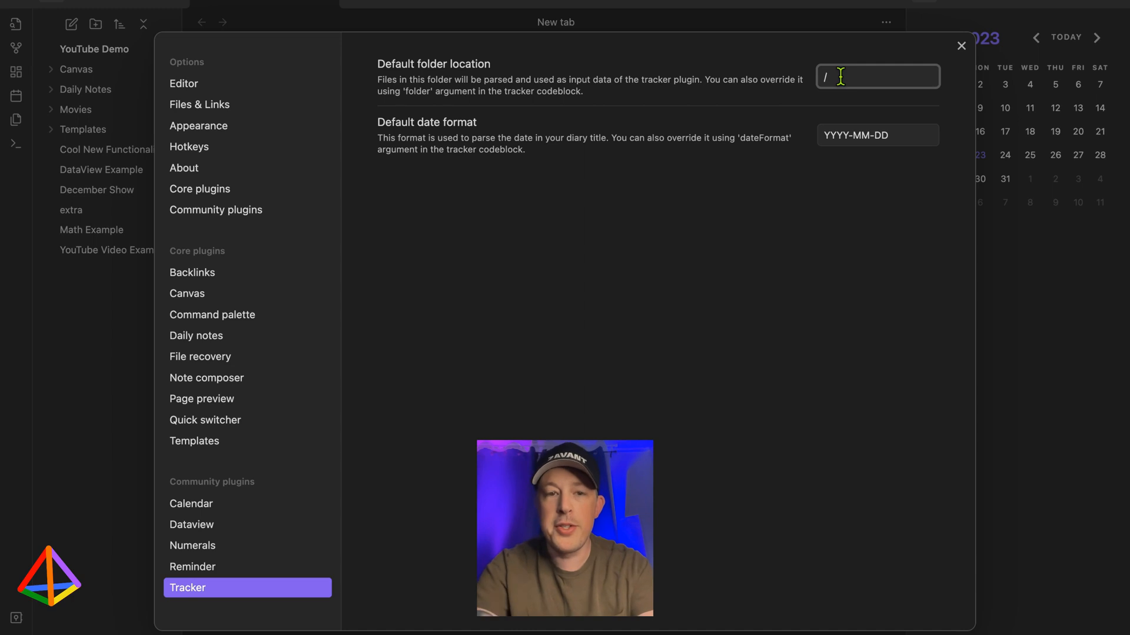
text(Dai)
key(BackSpace)
key(BackSpace)
key(BackSpace)
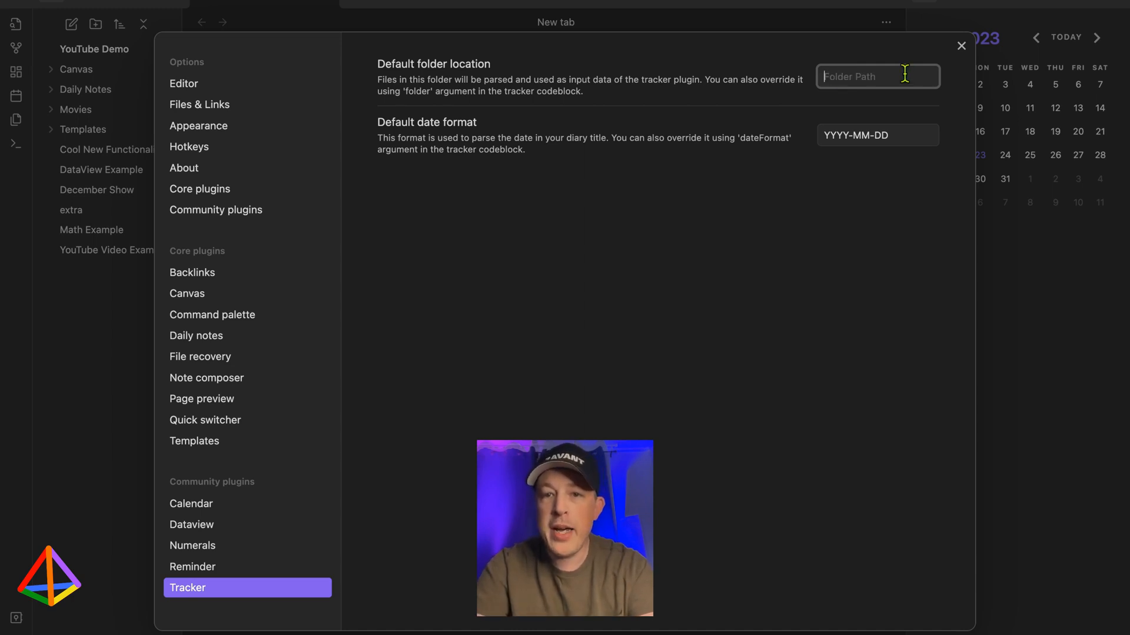
text(Daily Notes)
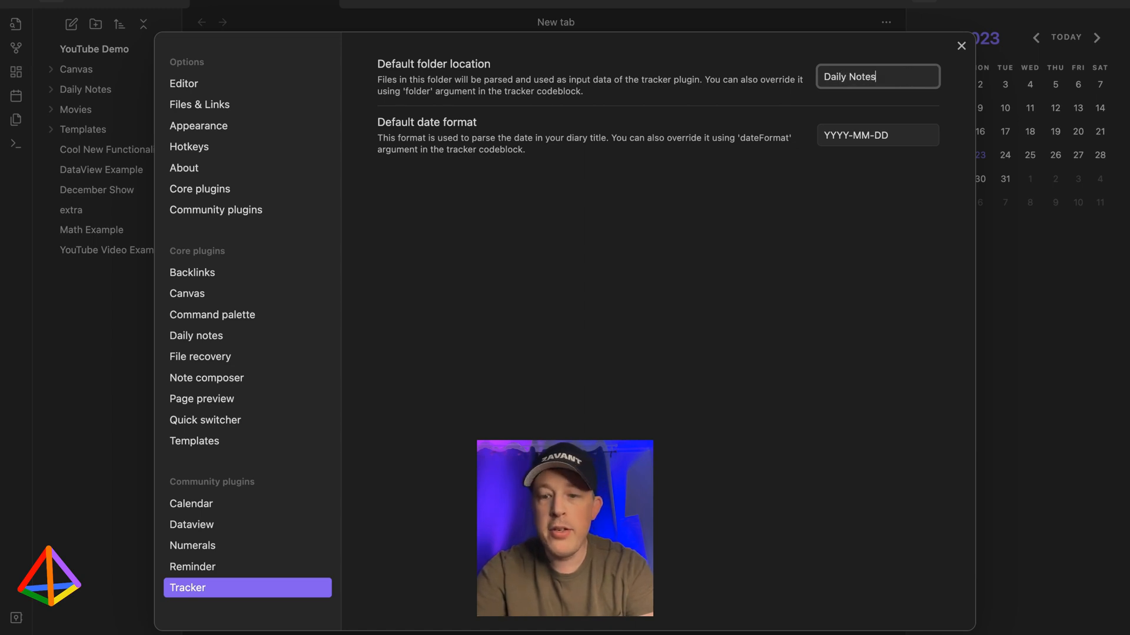
click(824, 76)
text(/)
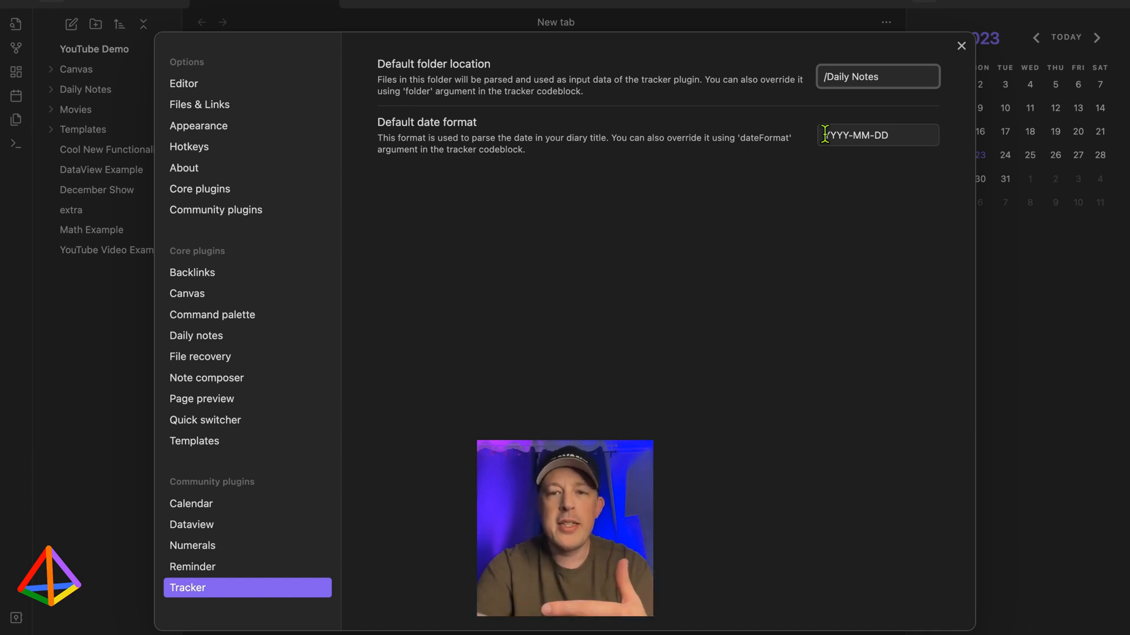
click(922, 136)
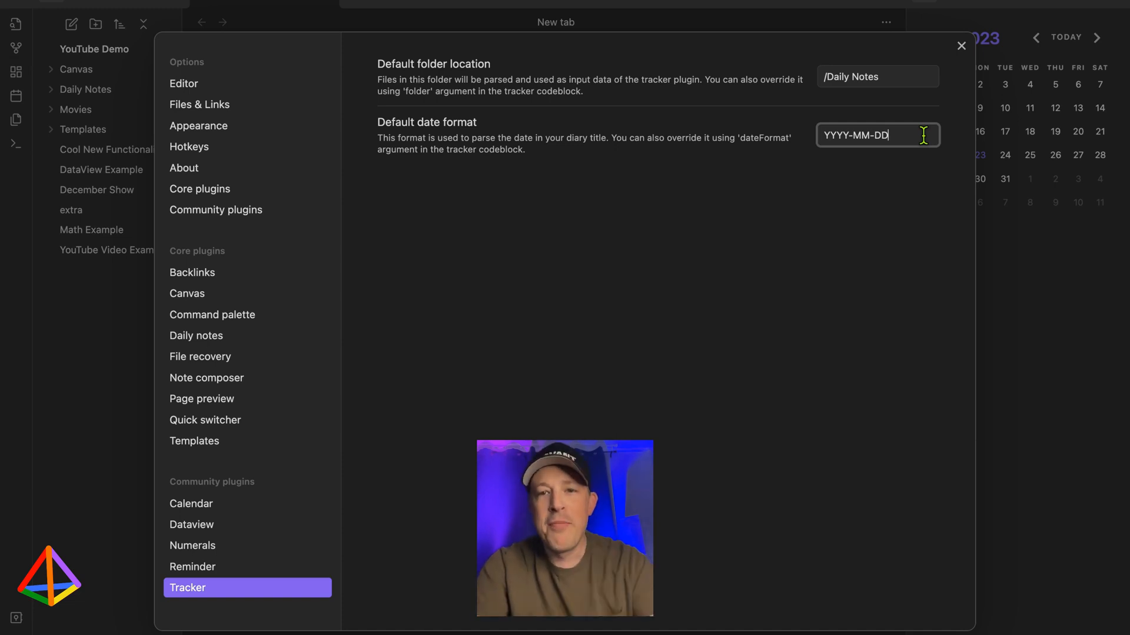
click(961, 46)
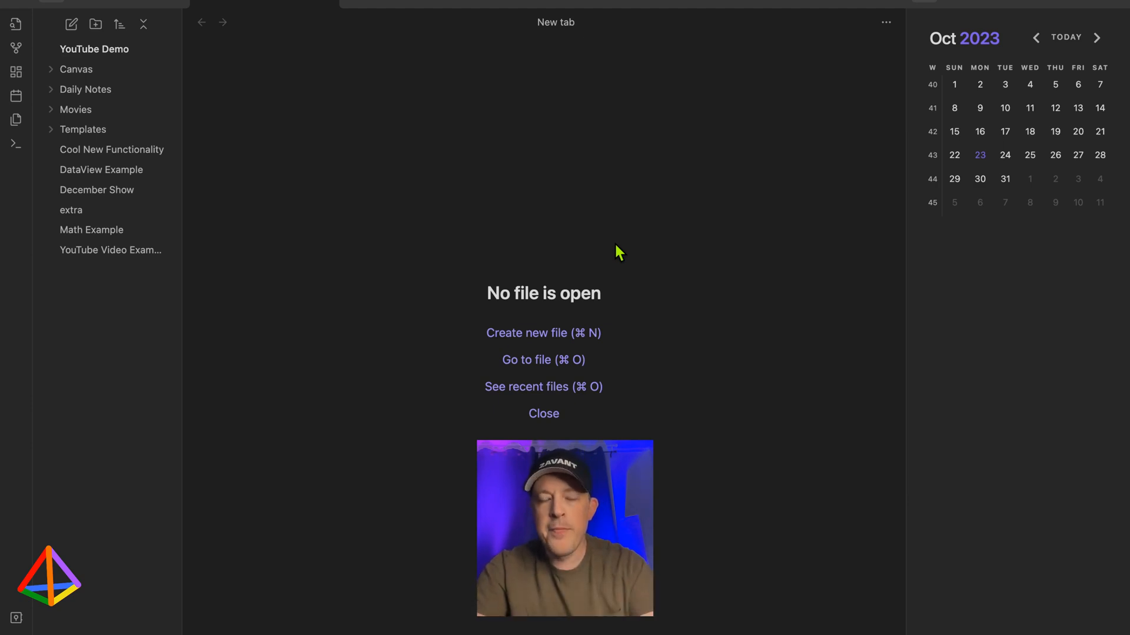
Create the daily note for 2023-10-23 from the calendar
click(980, 161)
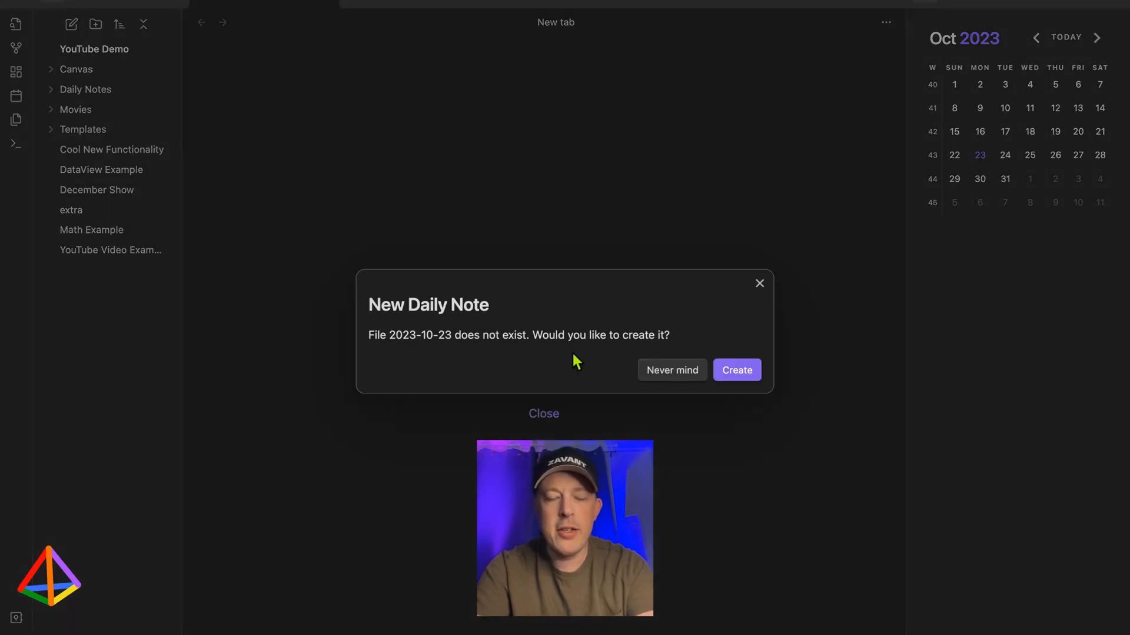
click(737, 371)
click(285, 75)
drag(284, 75, 411, 77)
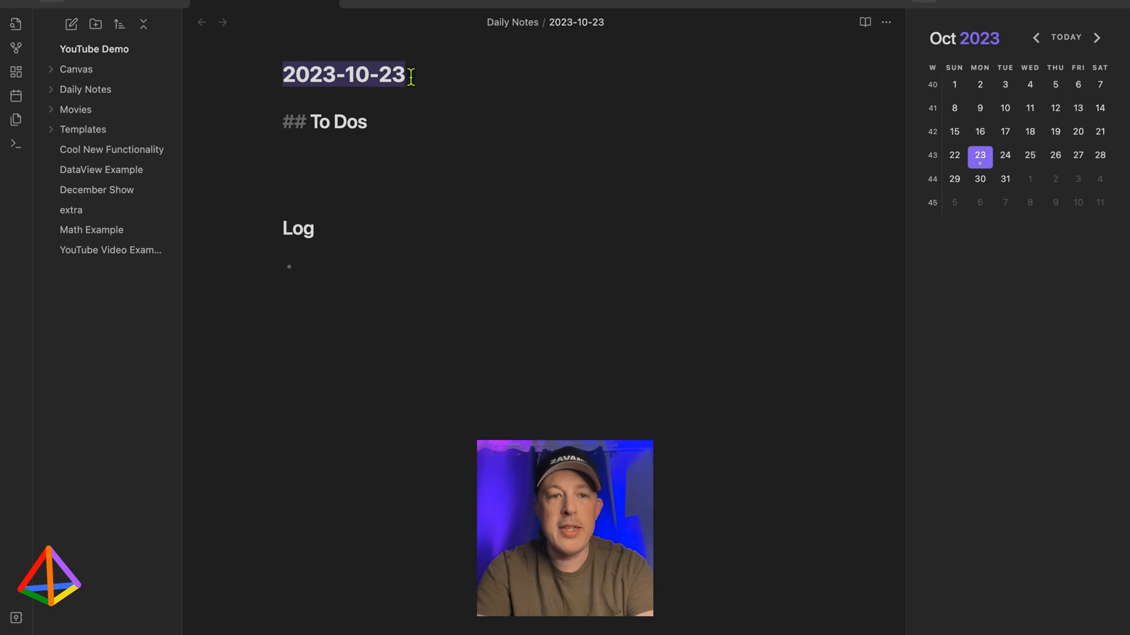
click(410, 77)
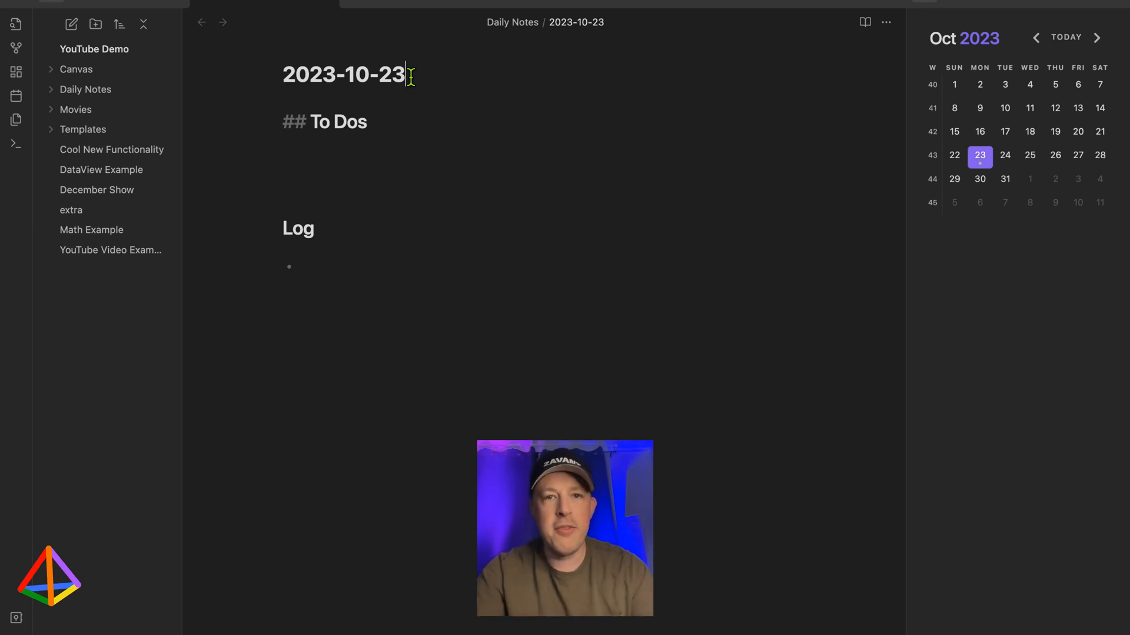
click(410, 77)
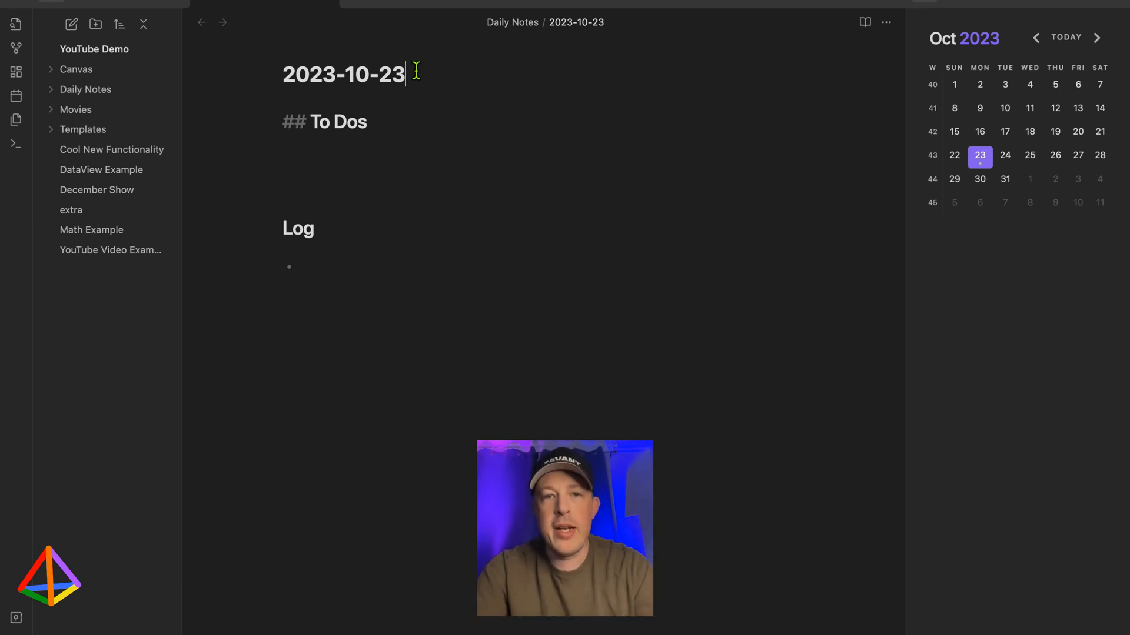
Add the line "Write some stuff here." just above the Log heading in the daily note
click(366, 194)
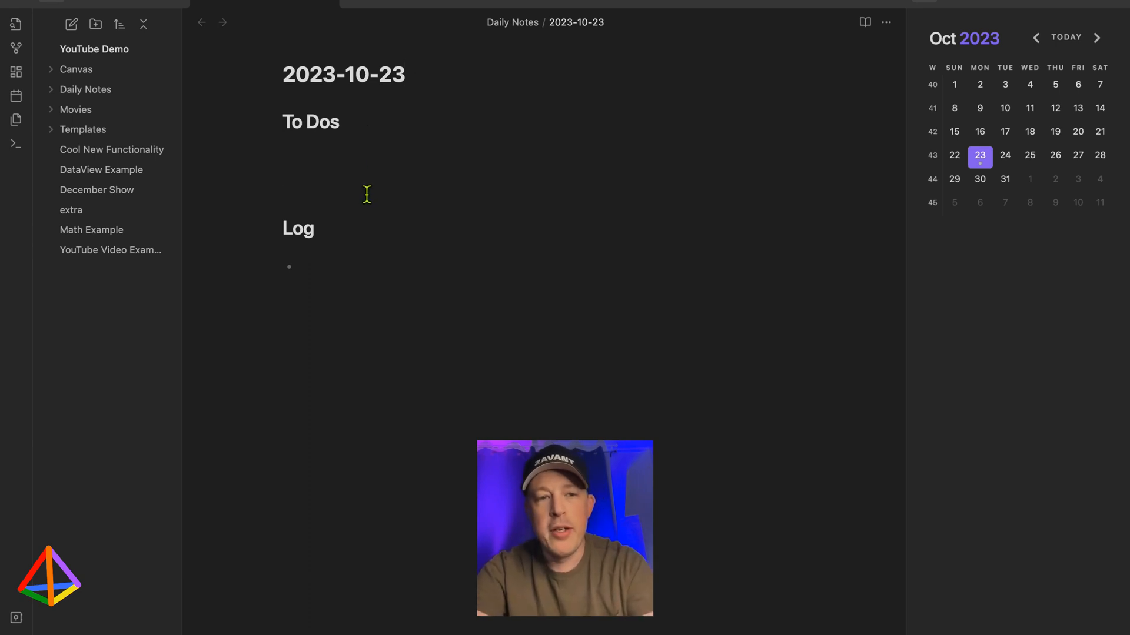
text(Write some)
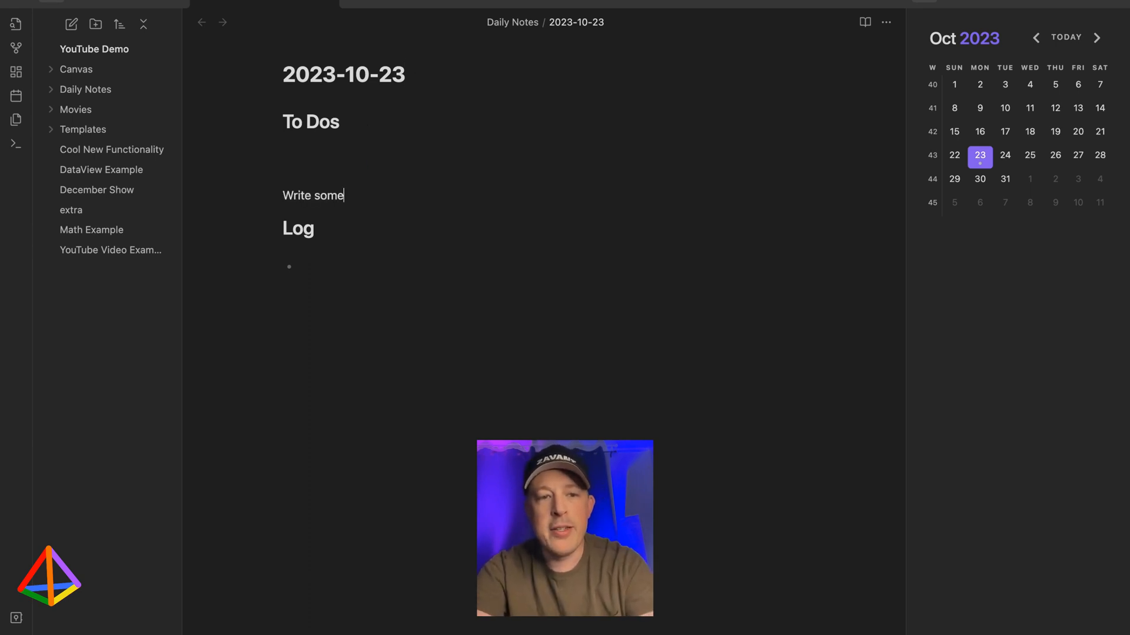
text( stuff here.)
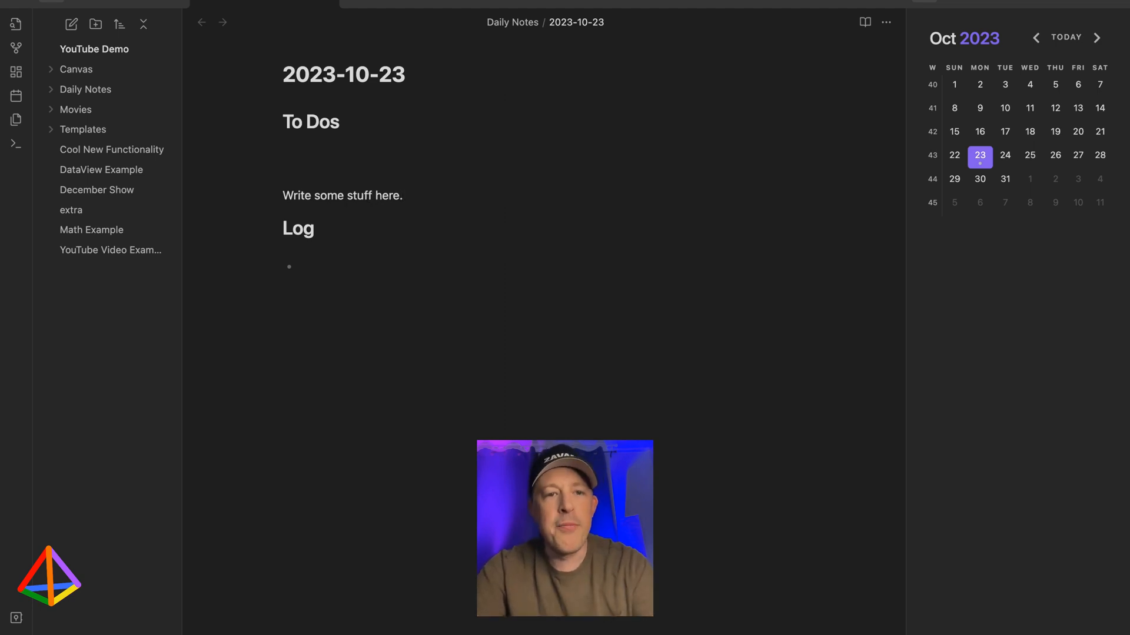
Add the checkbox task "Did I do creative writing?" under the To Dos heading and mark it complete
click(339, 156)
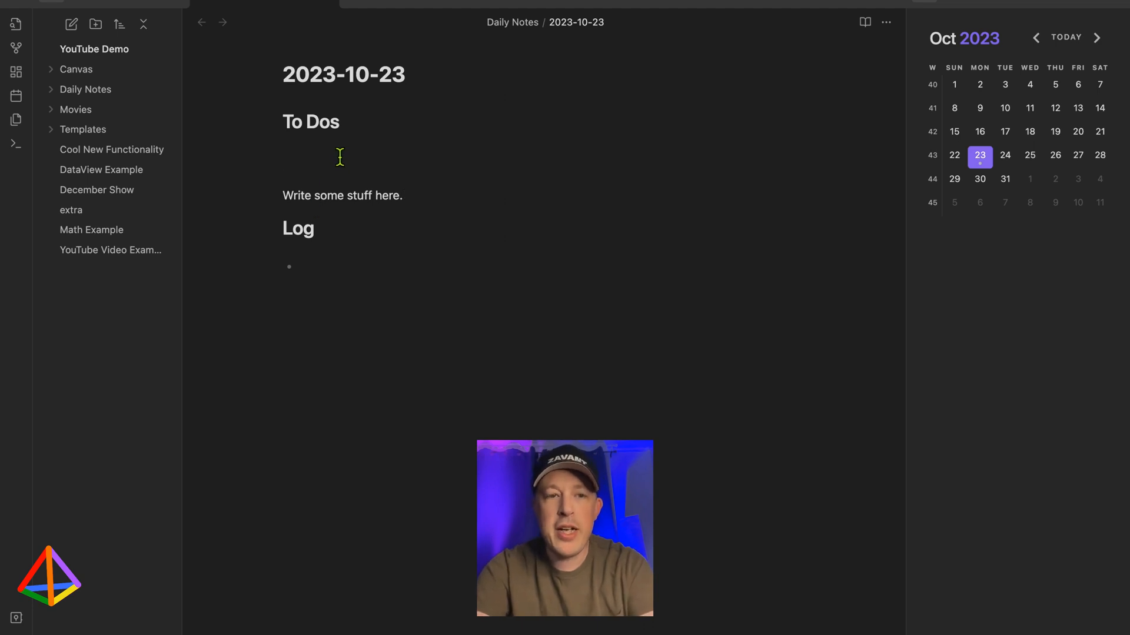
text(- [ ] )
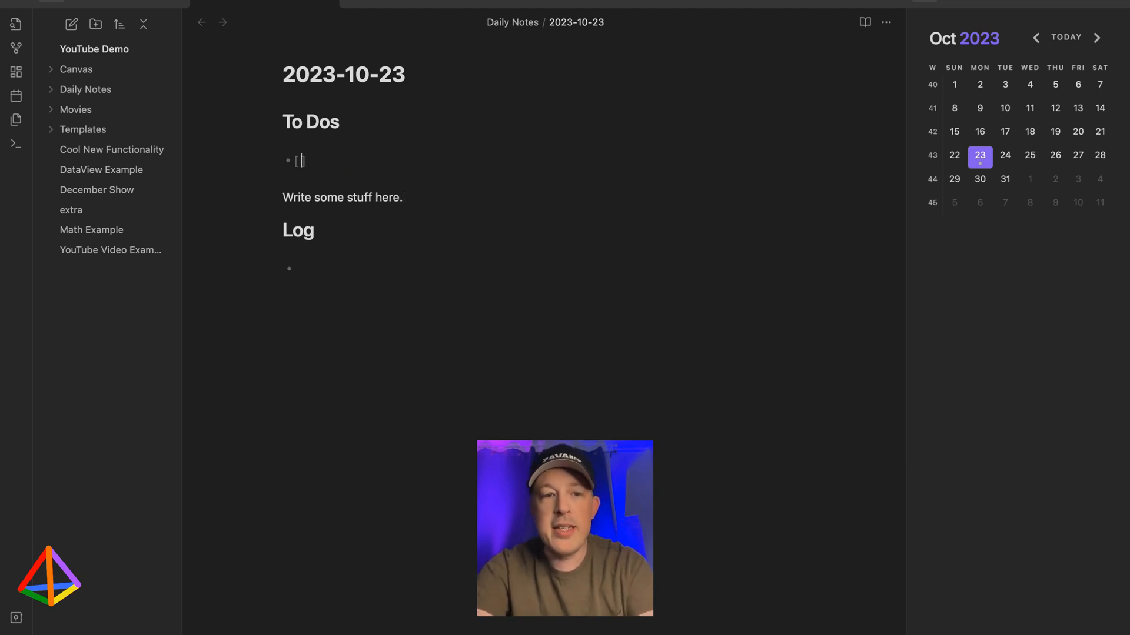
text(Did I do creati)
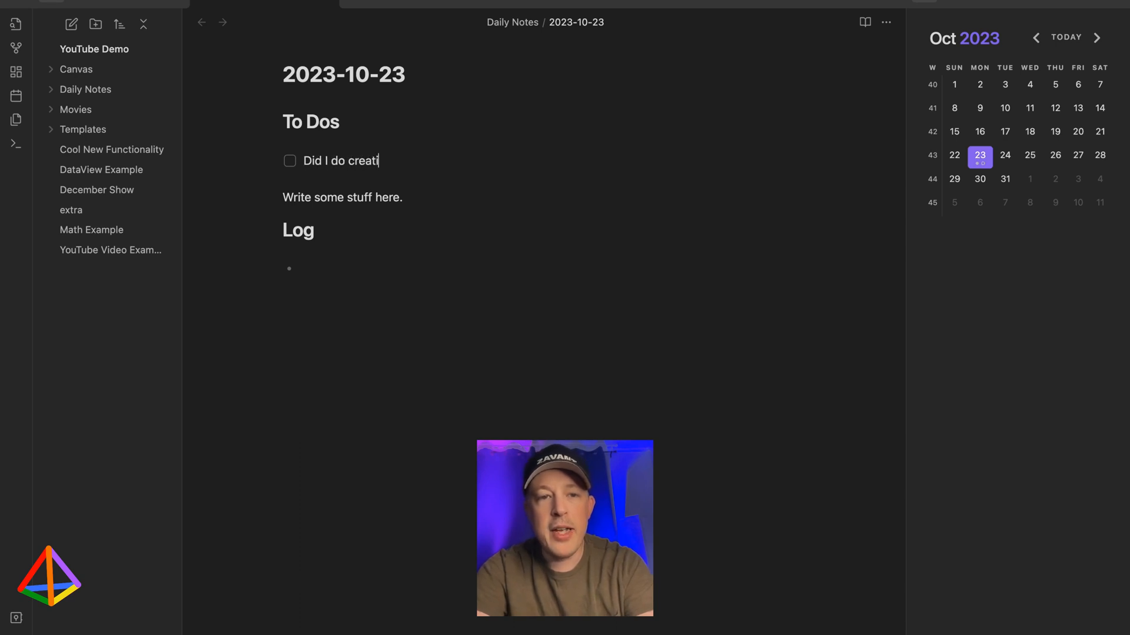
text(ve wri)
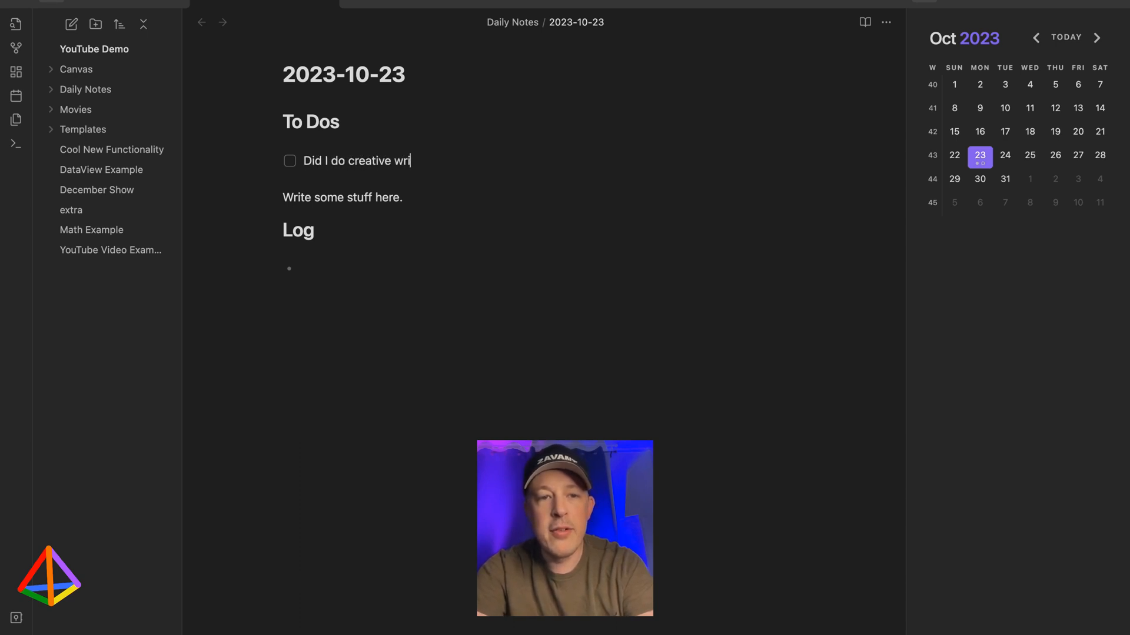
text(ting?)
click(289, 161)
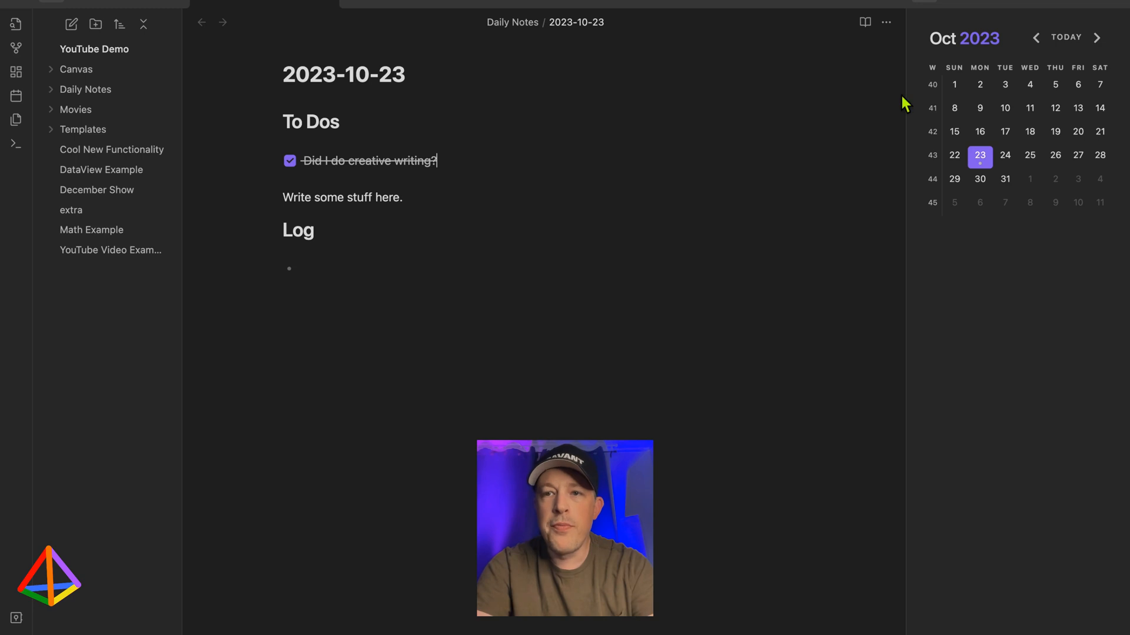
Add a file property named CreativeWriting to the 2023-10-23 daily note
click(1059, 4)
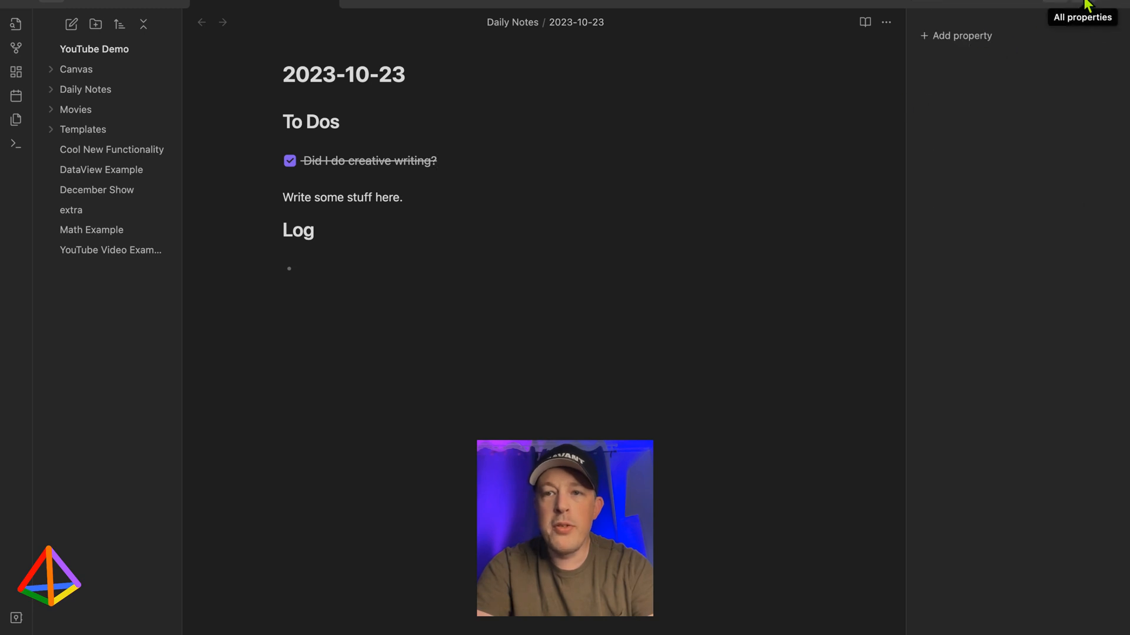
click(942, 40)
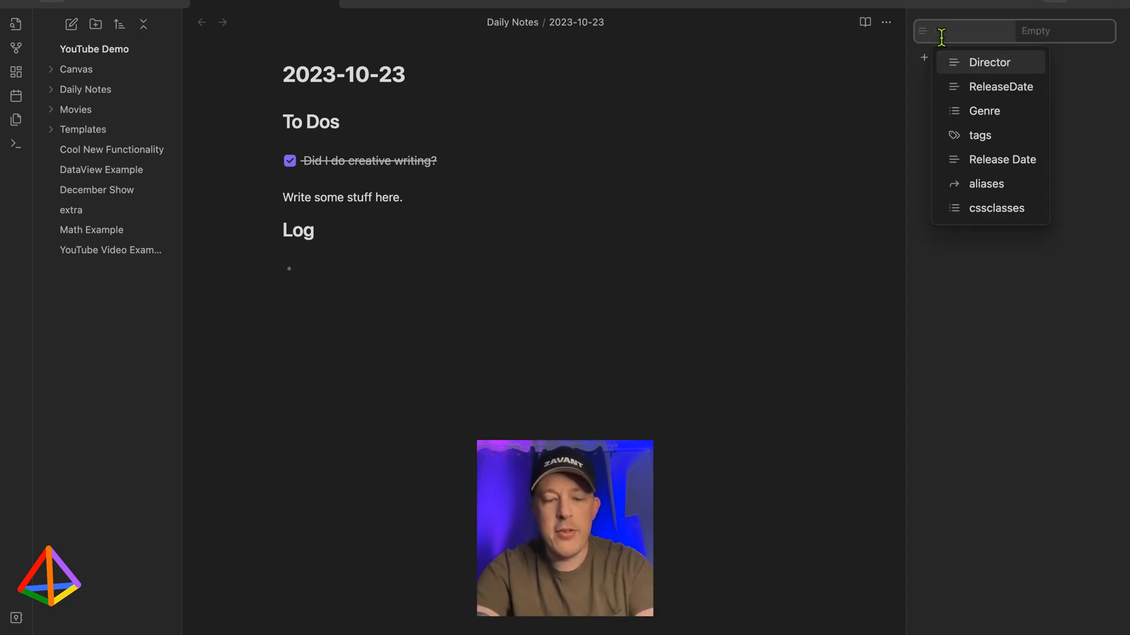
text(CreativeWriting)
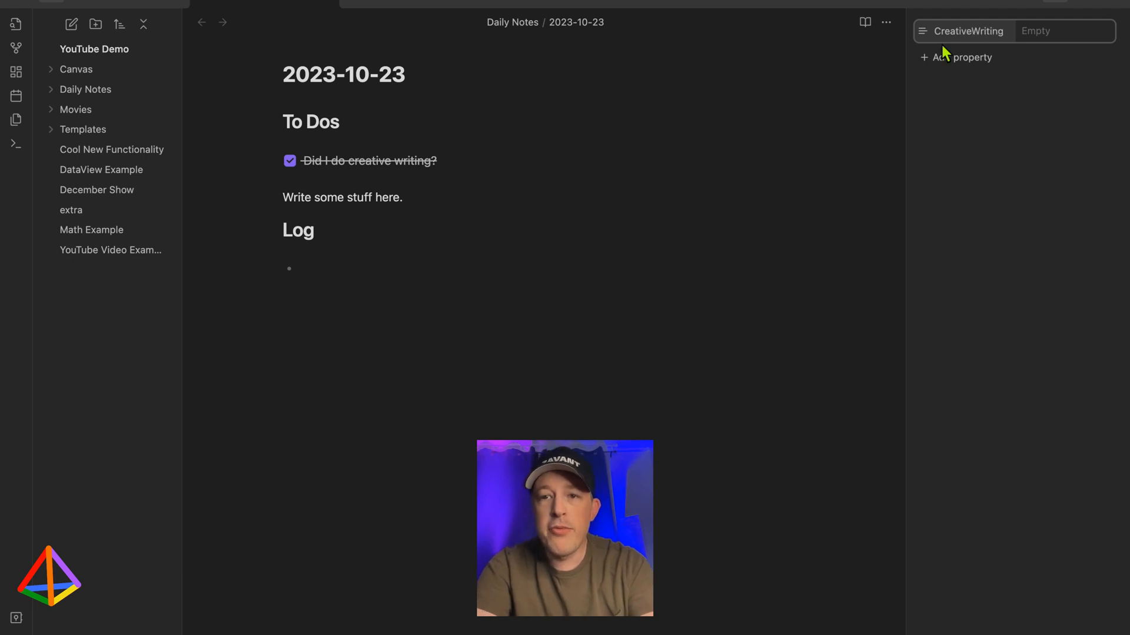
Change the CreativeWriting property type to Checkbox, tick it, and return to the calendar view
click(924, 34)
mouse_move(927, 39)
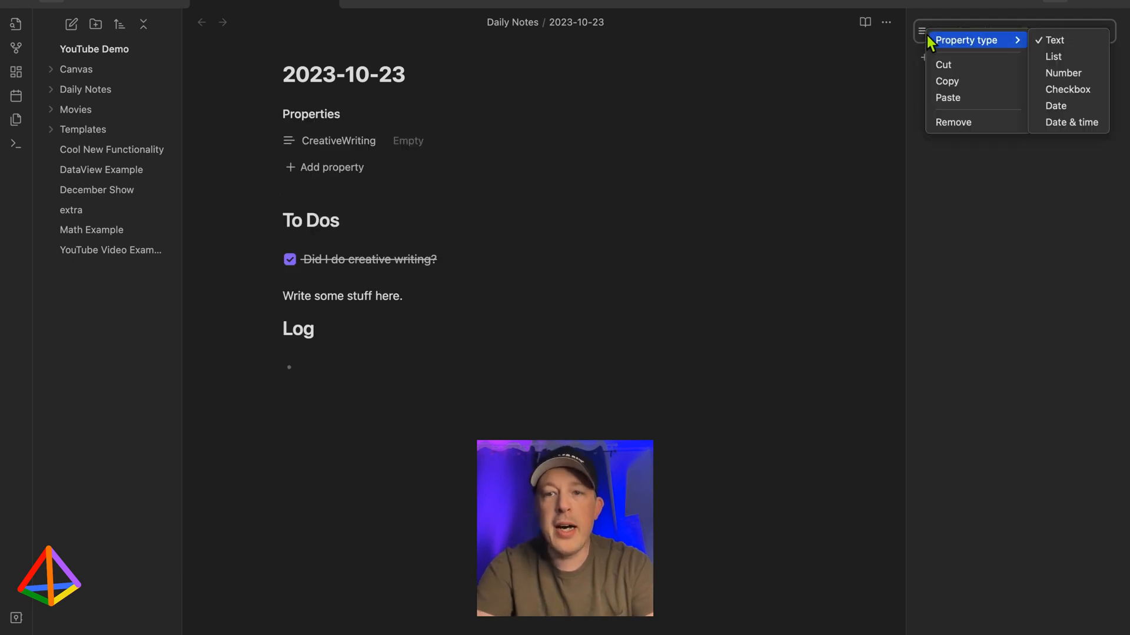
click(958, 245)
click(923, 34)
click(1016, 139)
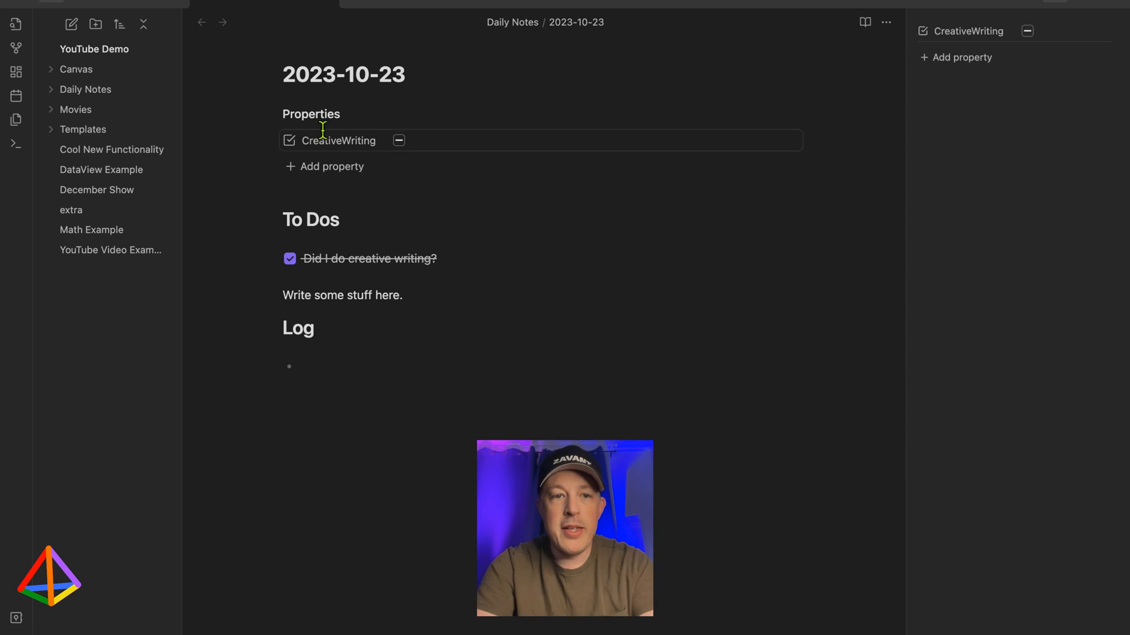
click(399, 142)
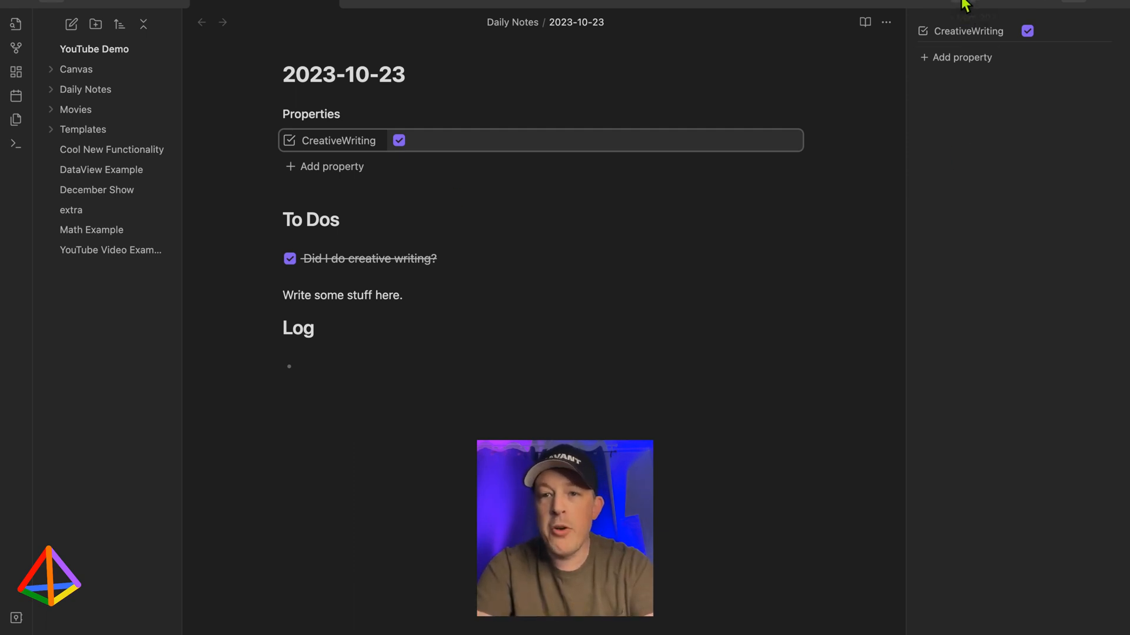
click(925, 4)
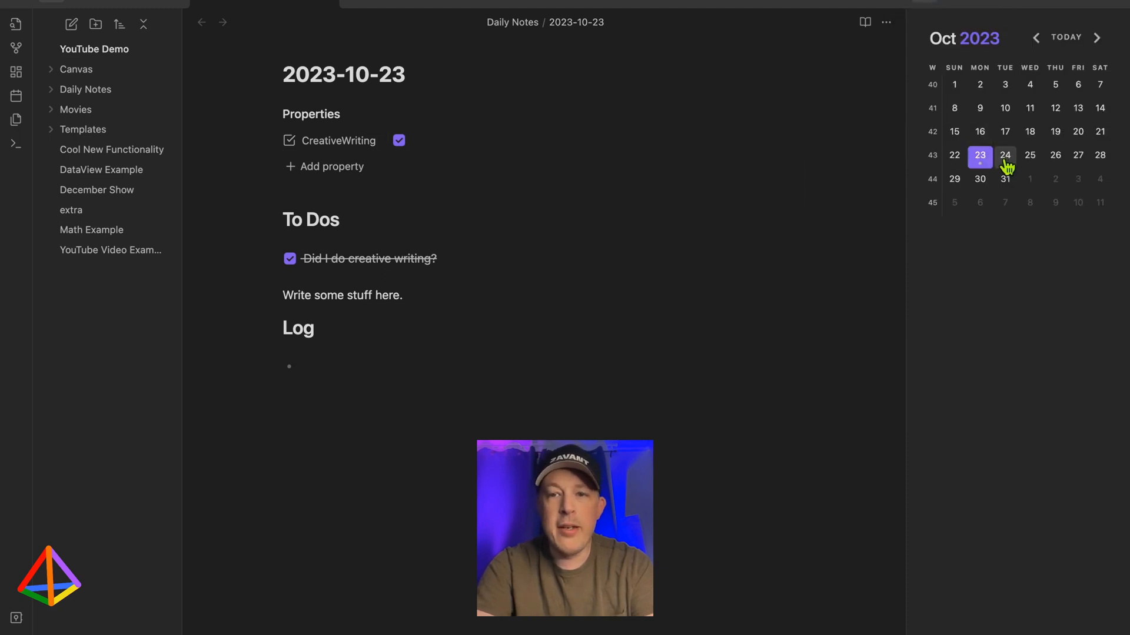
Create the 2023-10-19 daily note from the calendar and add the CreativeWriting property to it, ticked
click(1057, 135)
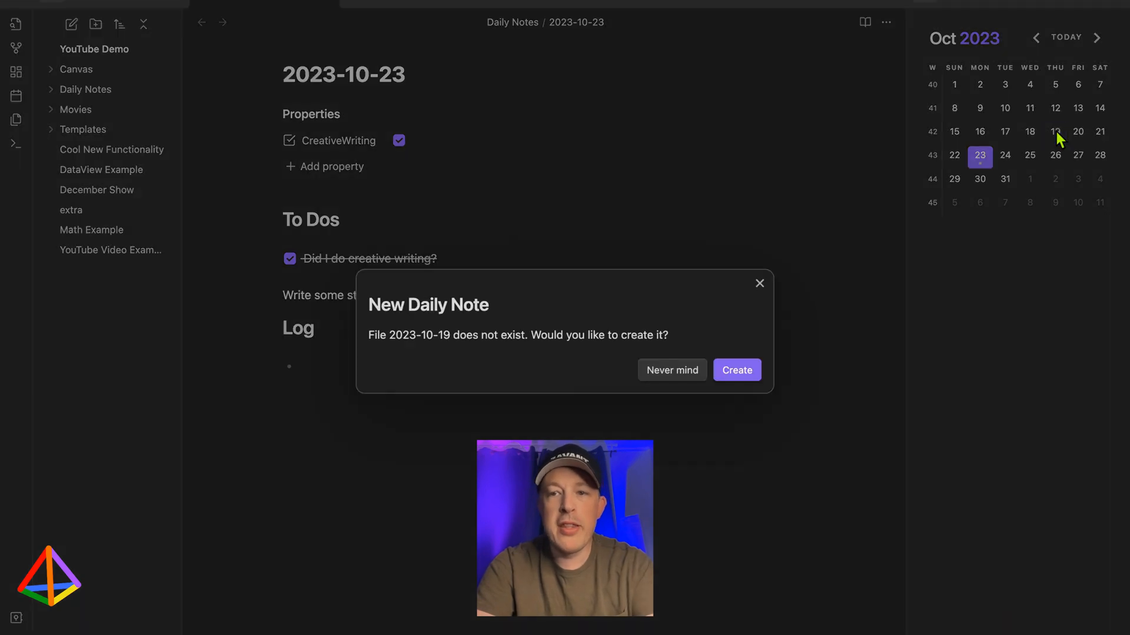
click(737, 371)
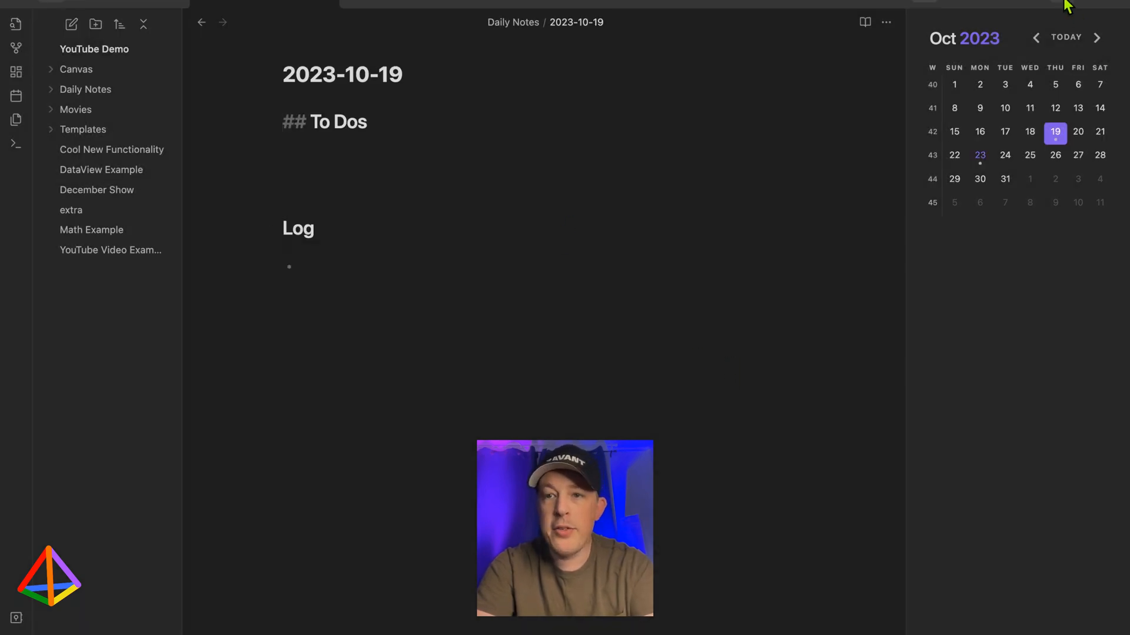
click(1085, 5)
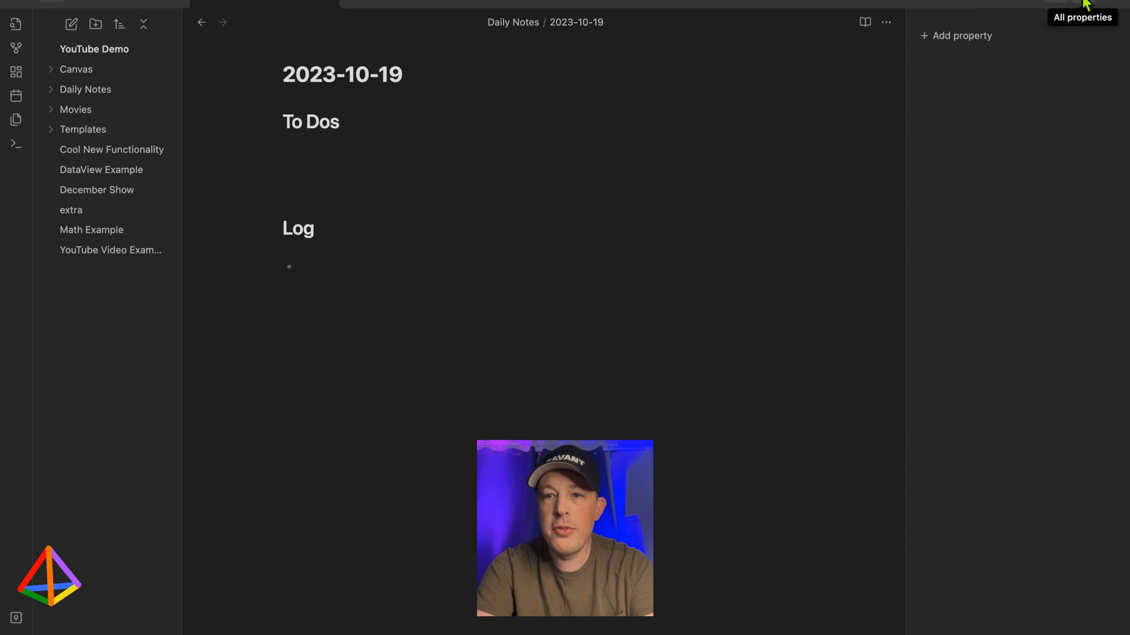
click(951, 39)
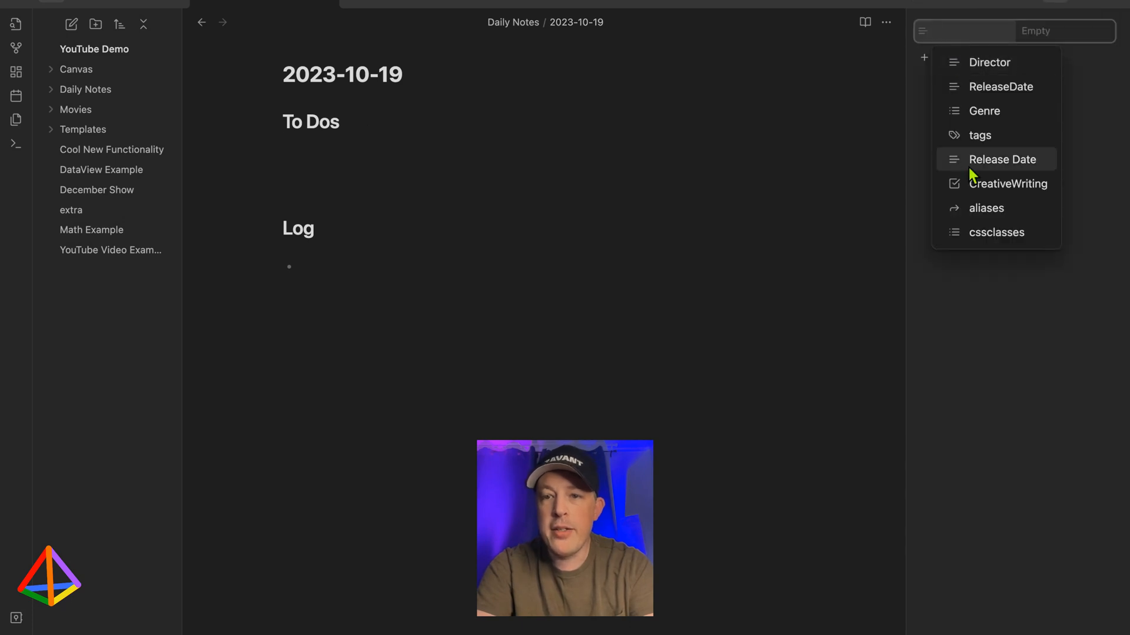
click(972, 185)
click(399, 141)
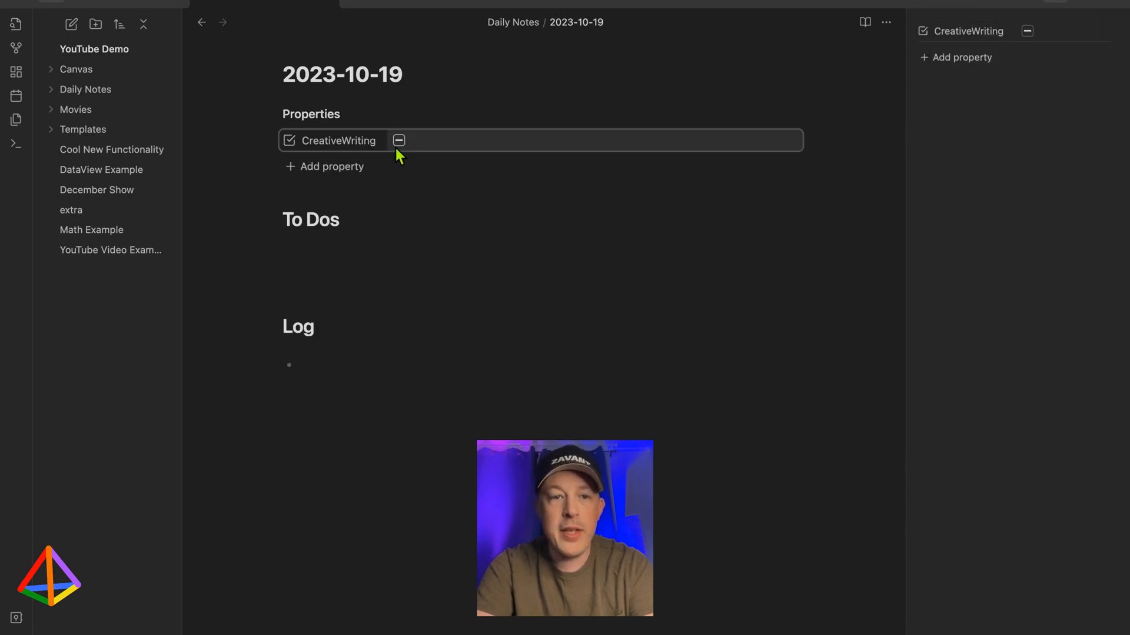
click(410, 259)
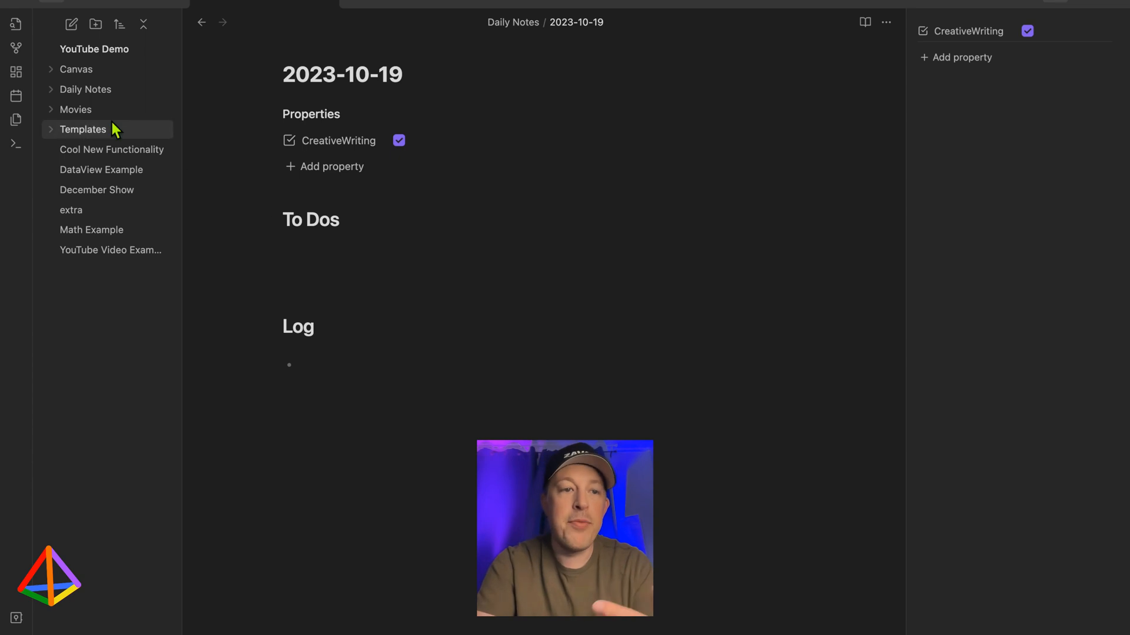
Open the Daily Note Template in a new tab, add the CreativeWriting property to it, and close the template
key(super+t)
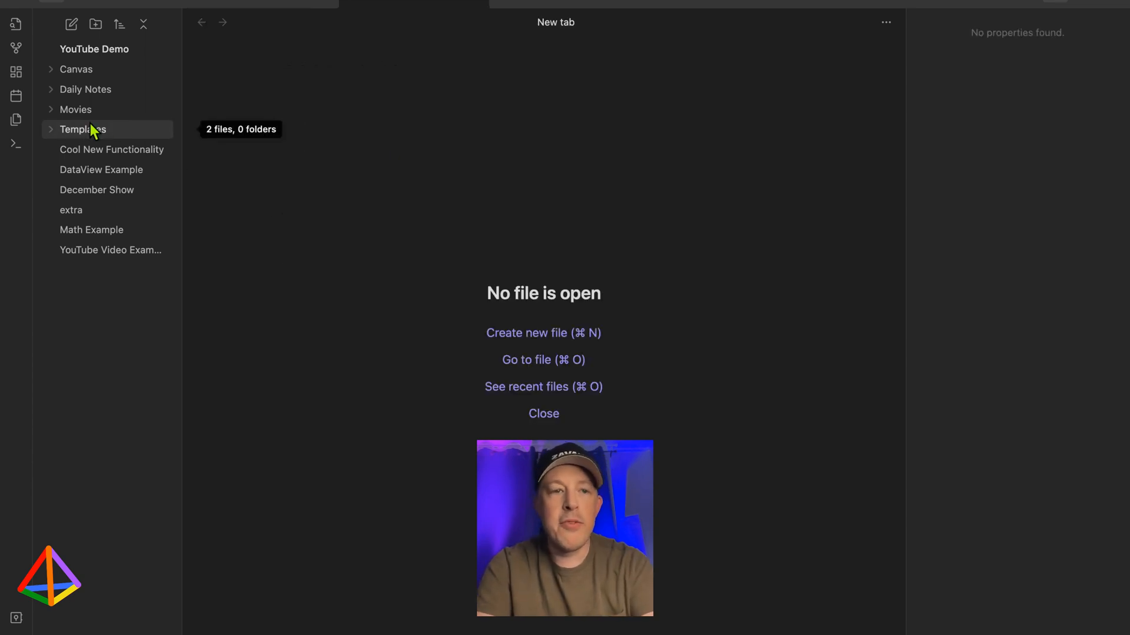
click(93, 130)
click(100, 152)
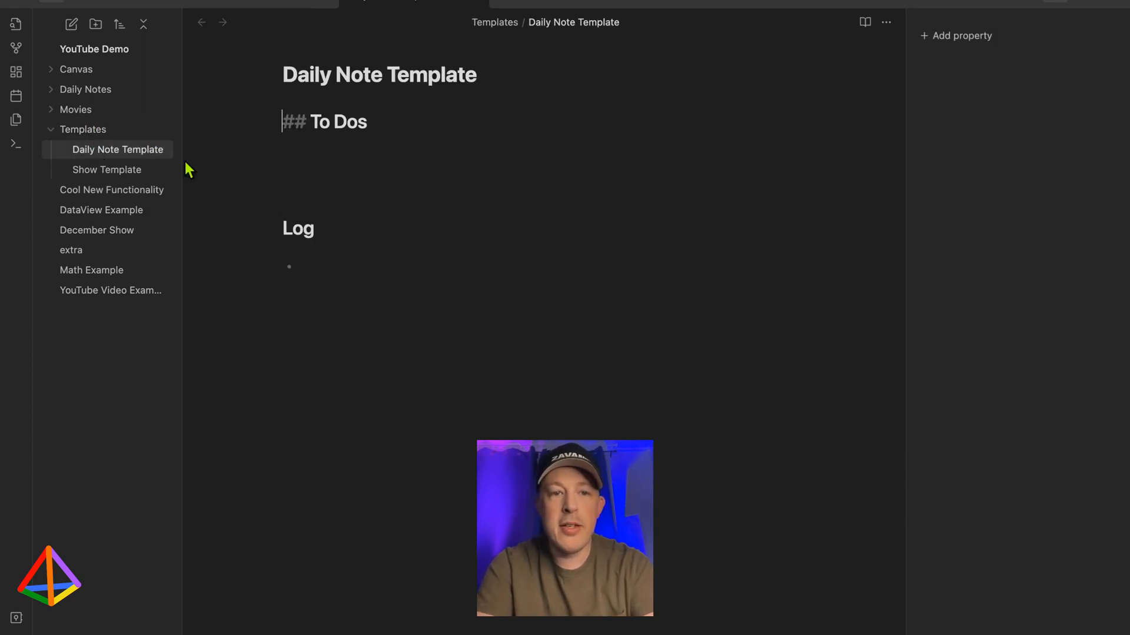
click(969, 35)
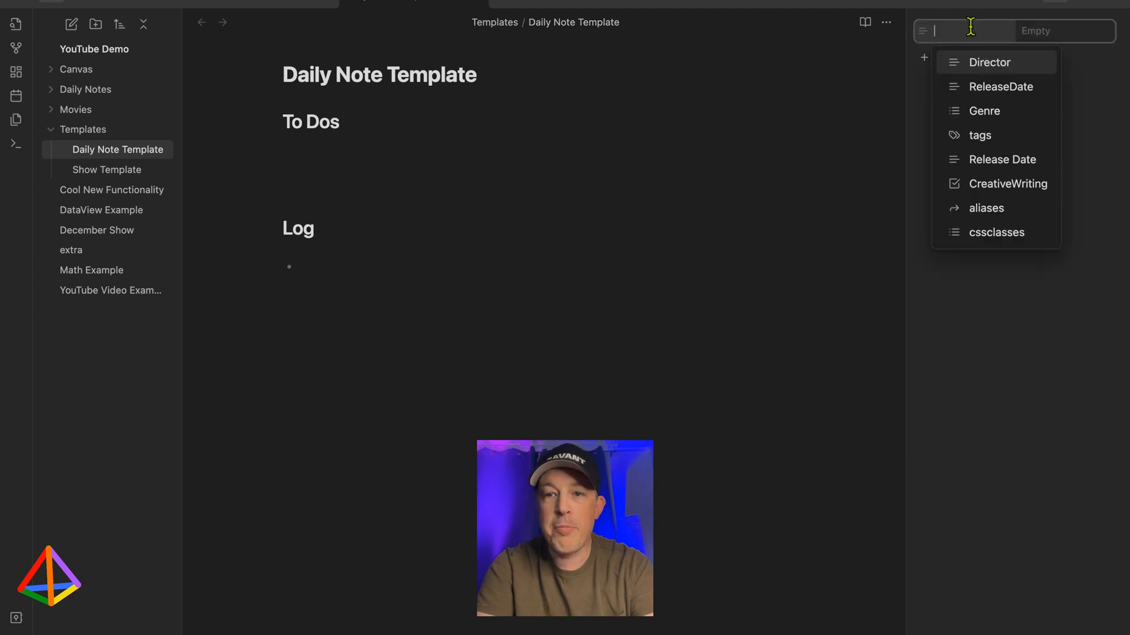
click(985, 185)
click(386, 276)
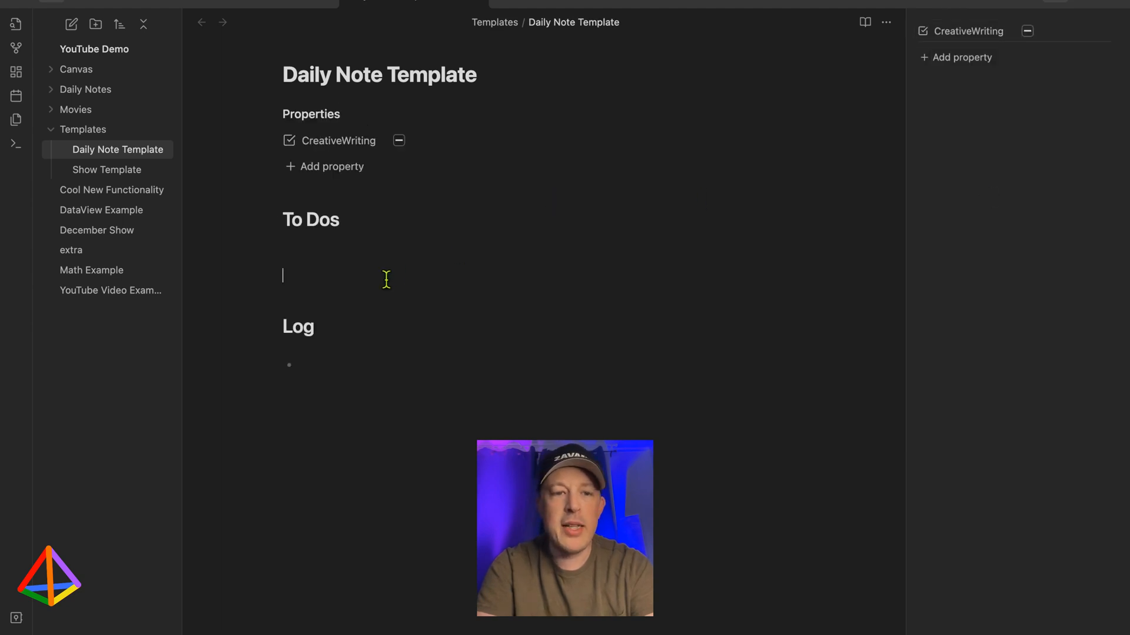
click(479, 1)
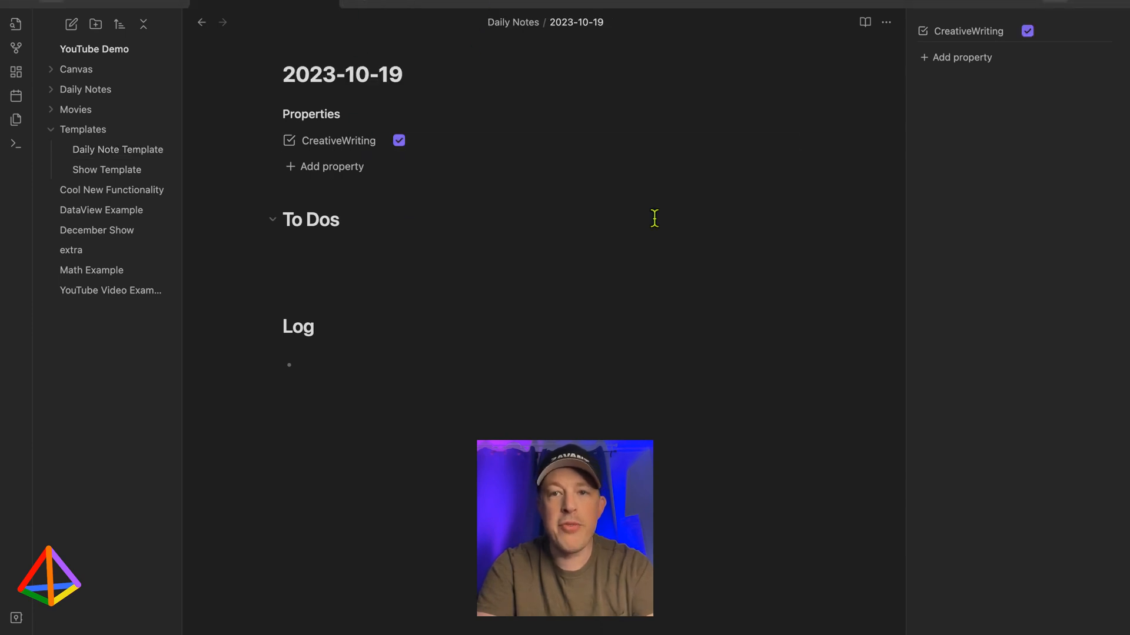
Create the 2023-10-21 daily note from the calendar and tick its CreativeWriting property
click(921, 5)
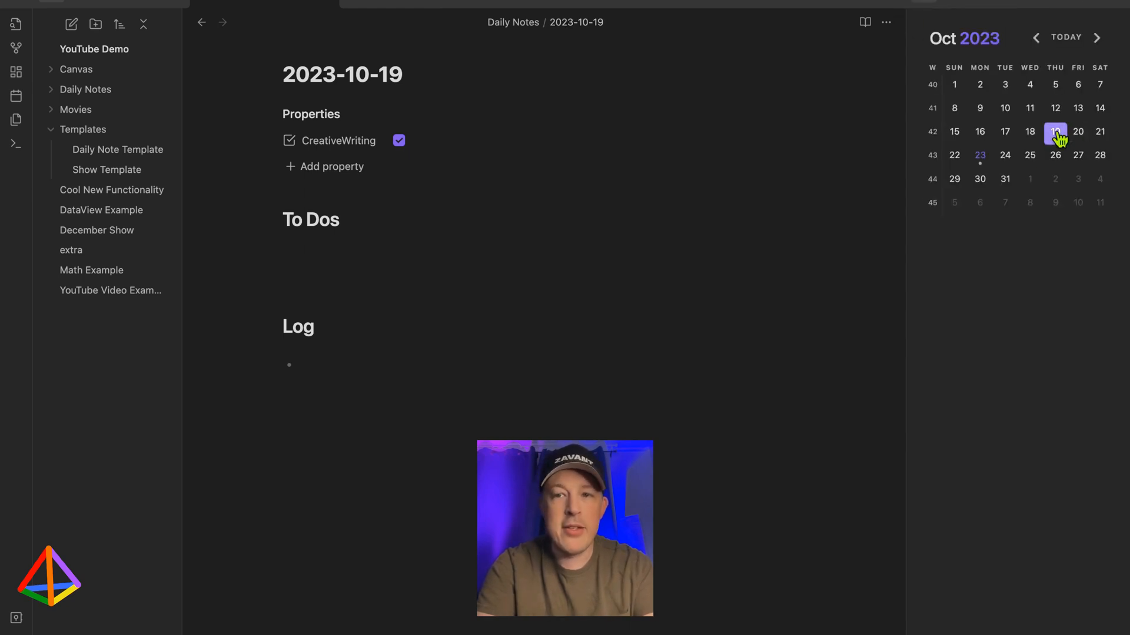
click(1101, 137)
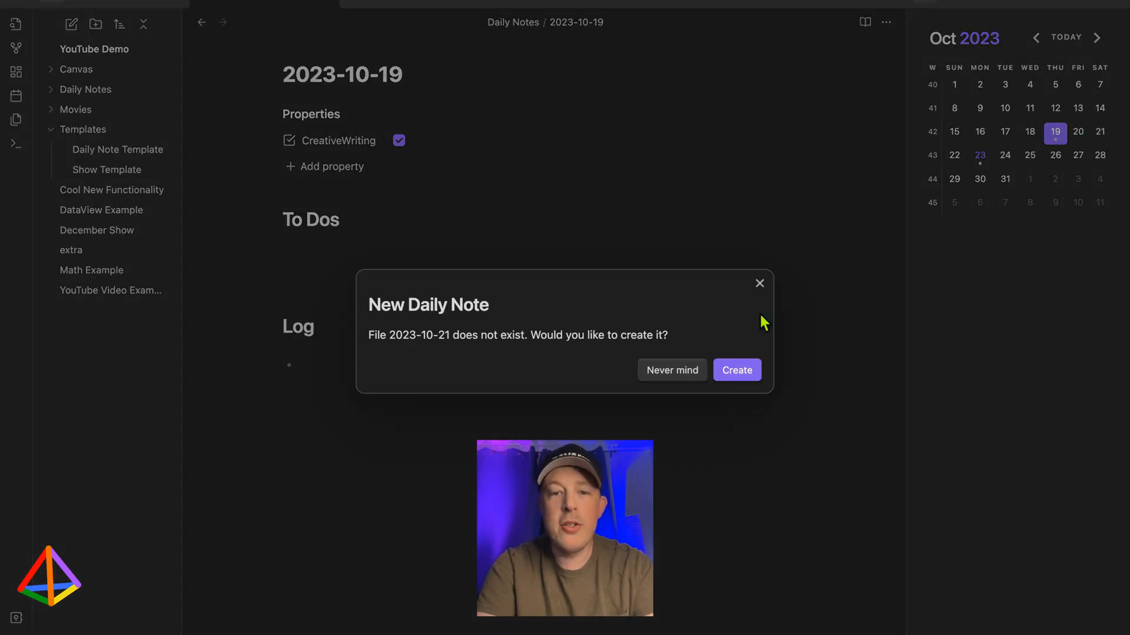
click(732, 370)
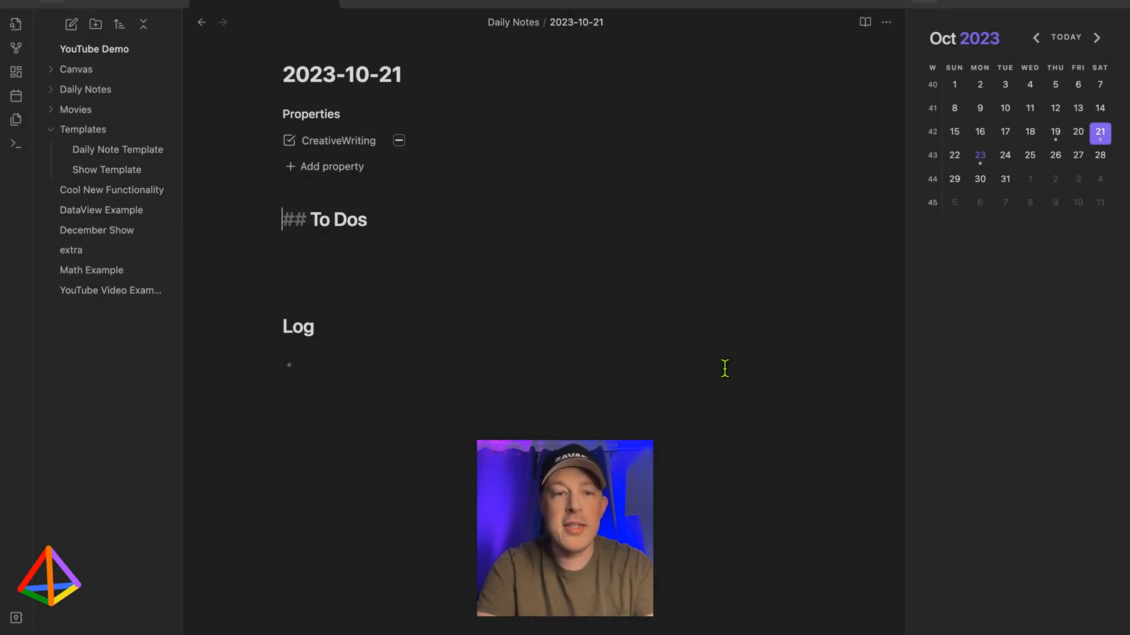
click(399, 142)
click(368, 265)
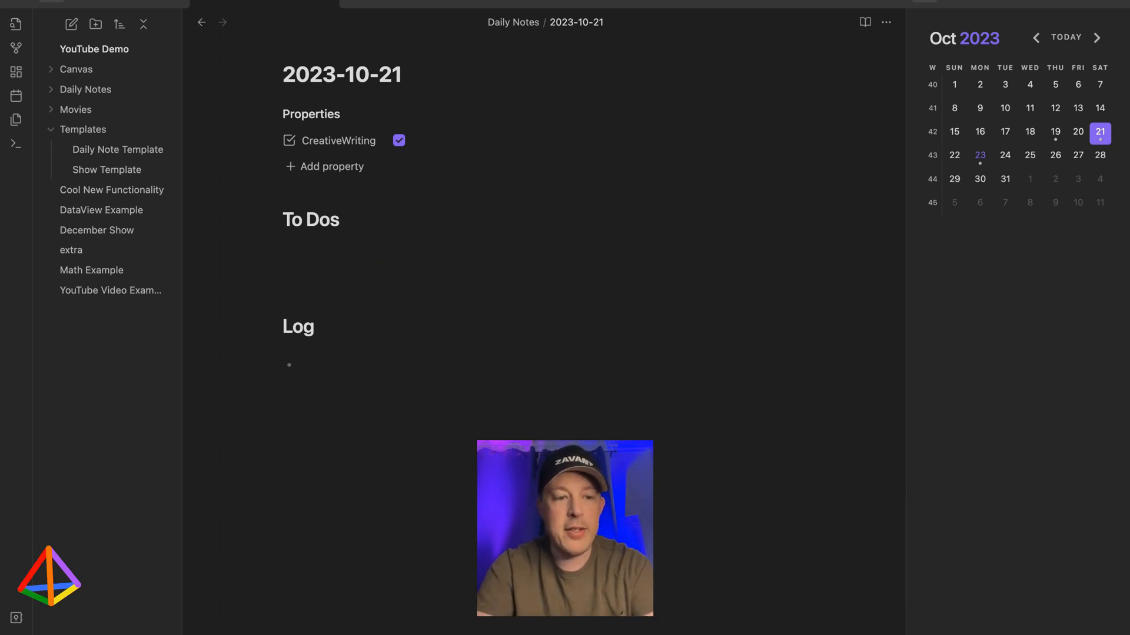
Find the installed Tracker plugin in the community plugins settings and open its GitHub repository in the browser
click(16, 634)
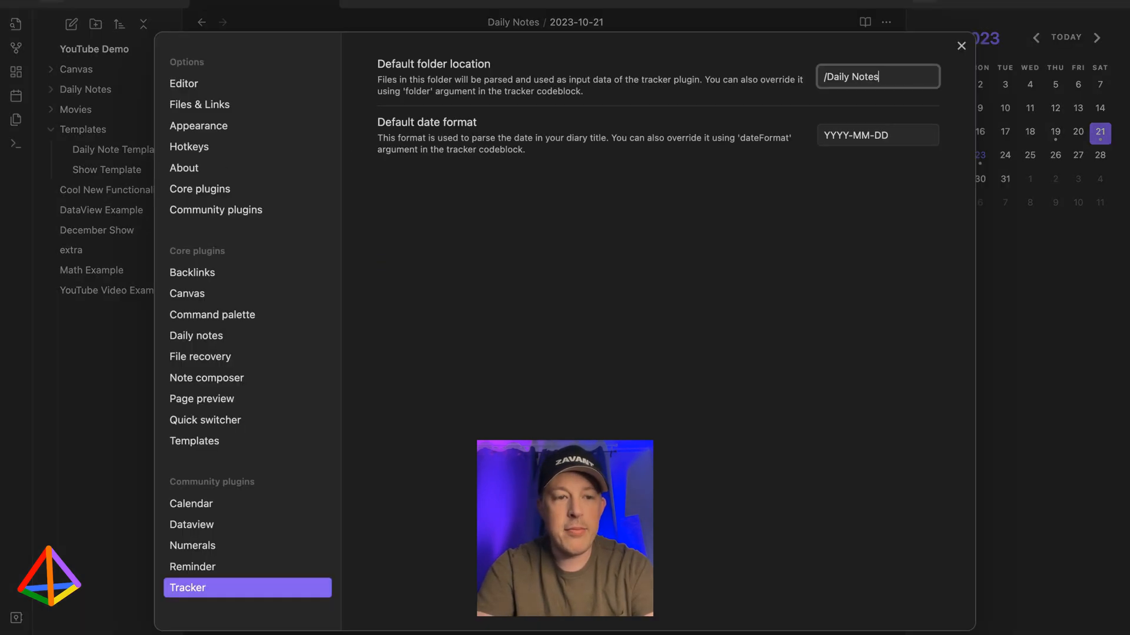
click(252, 208)
text(track)
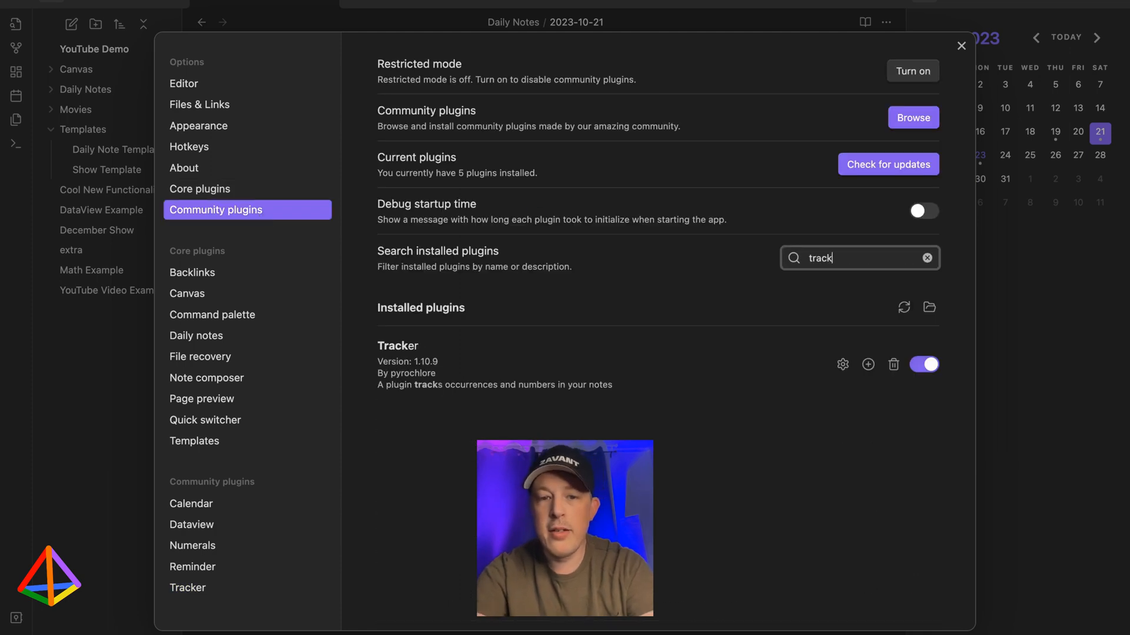
click(410, 364)
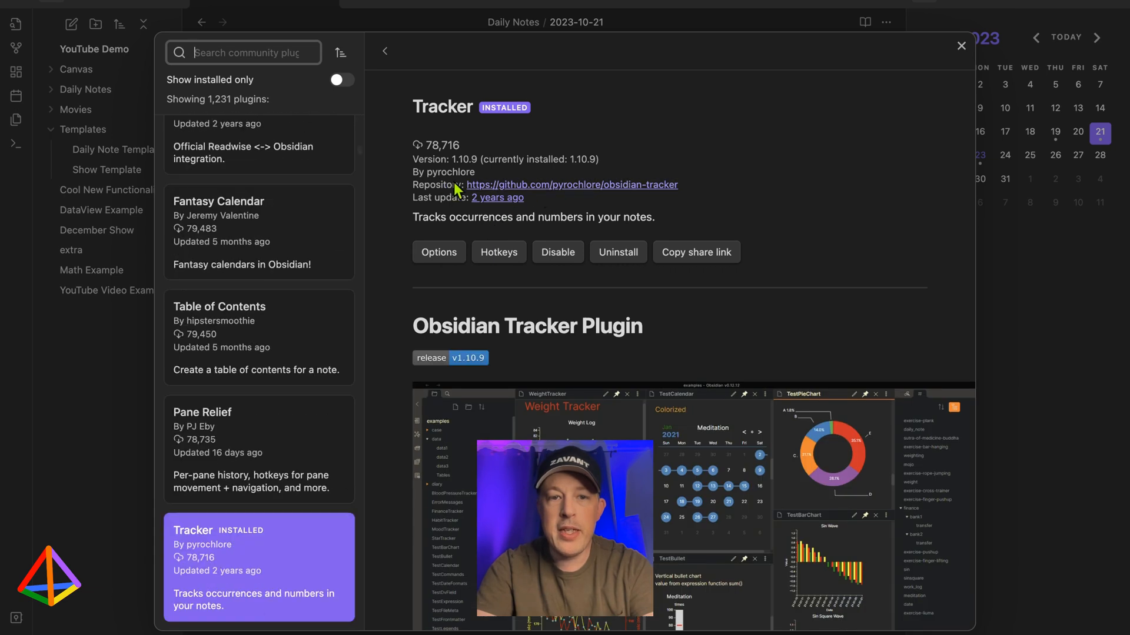
click(596, 185)
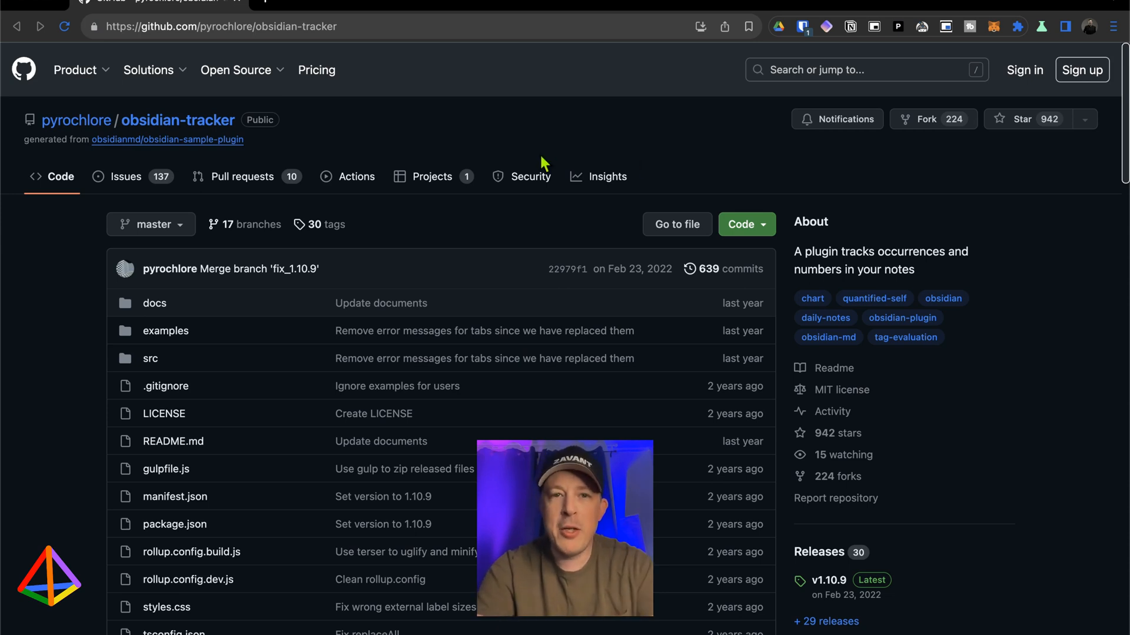
Look through the obsidian-tracker README and open the Examples page linked under More Details You May Want to Know
scroll(402, 234, down, 3)
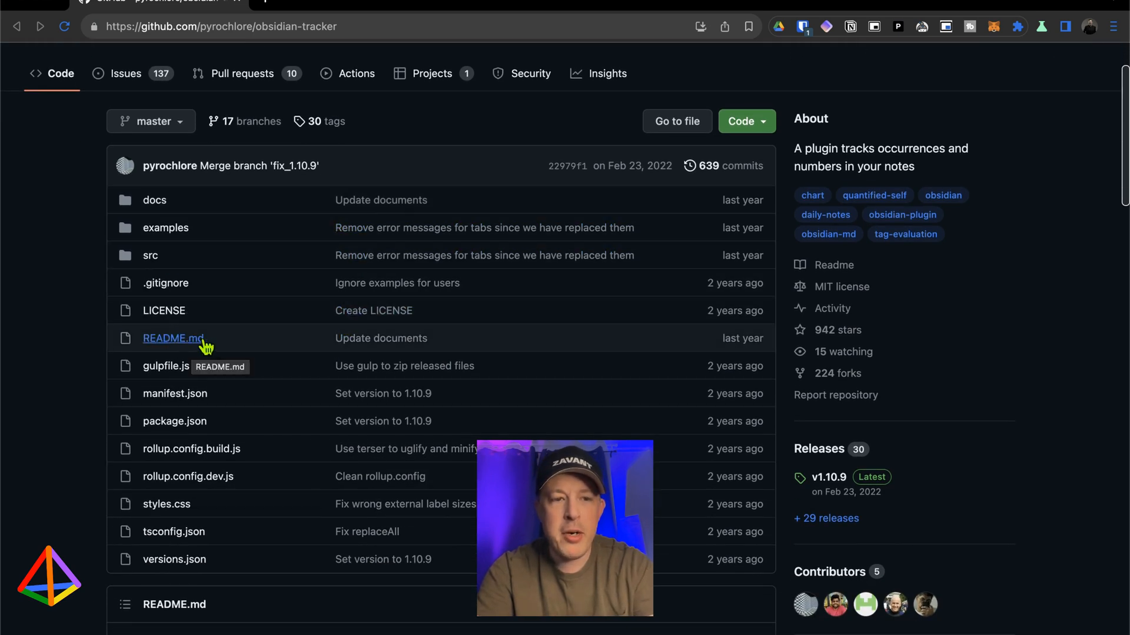
scroll(241, 348, down, 10)
scroll(241, 347, down, 3)
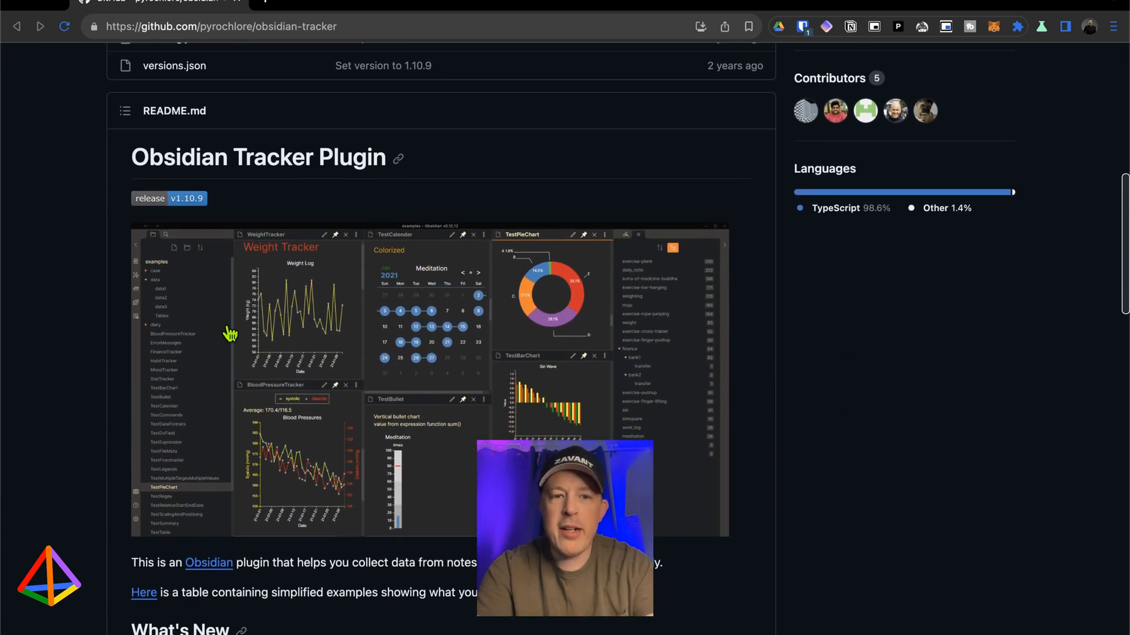
scroll(229, 334, down, 3)
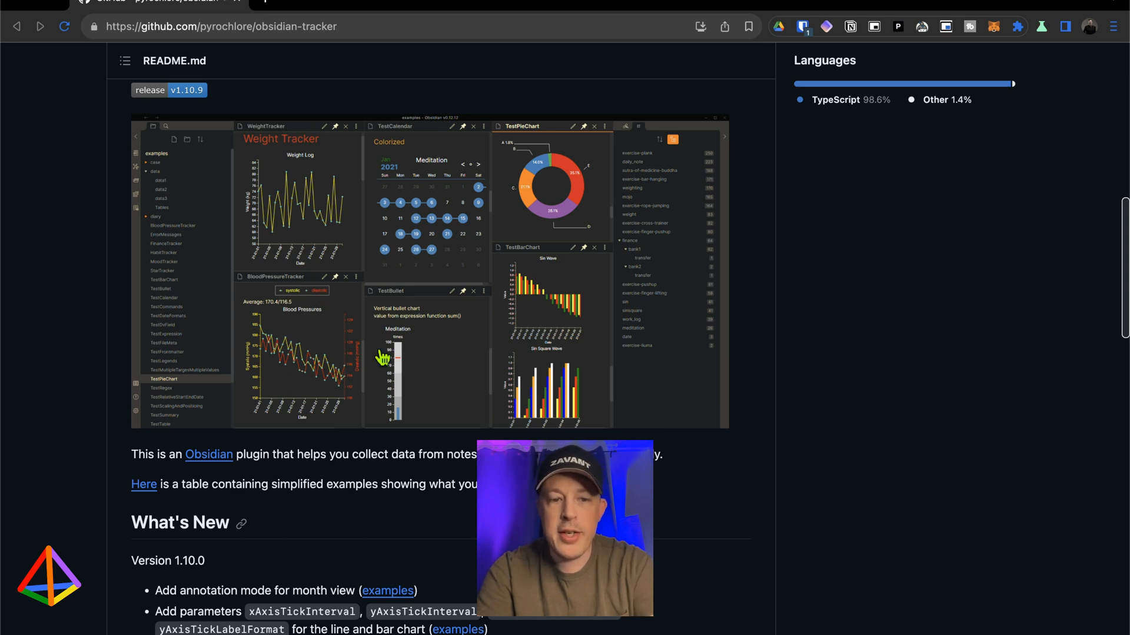
scroll(387, 350, down, 5)
scroll(387, 352, down, 4)
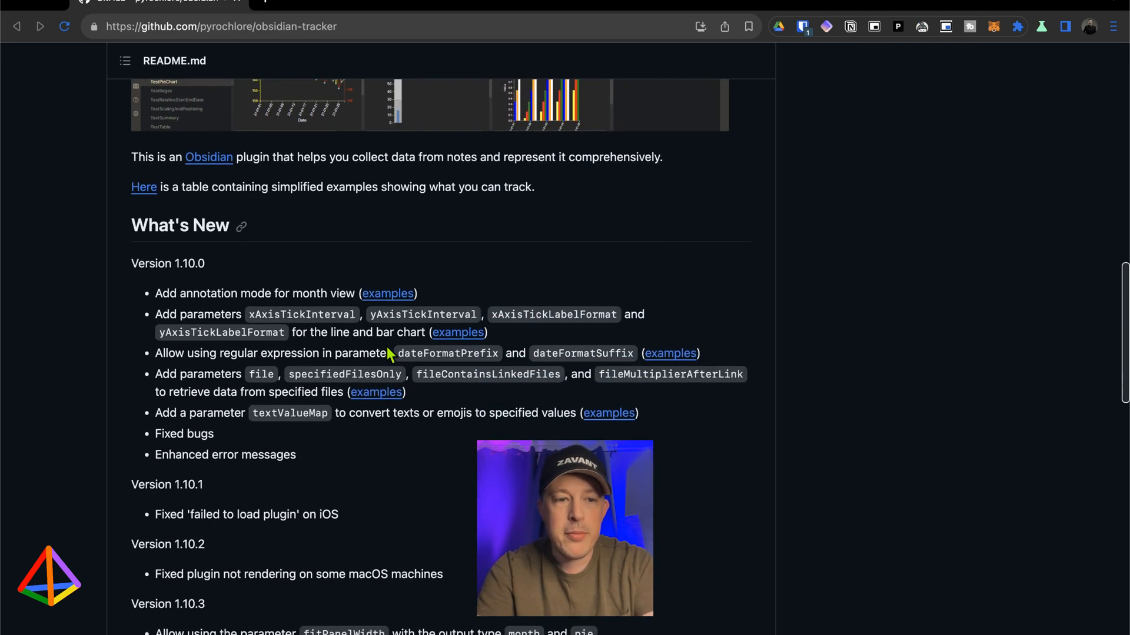
scroll(281, 264, down, 6)
scroll(282, 270, down, 20)
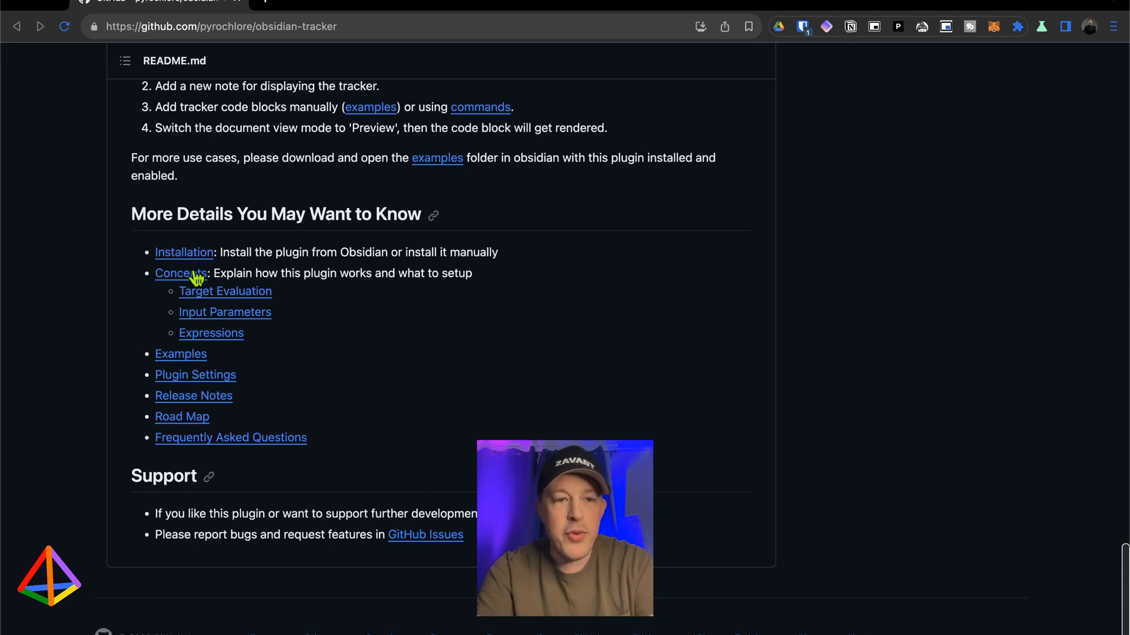
click(182, 356)
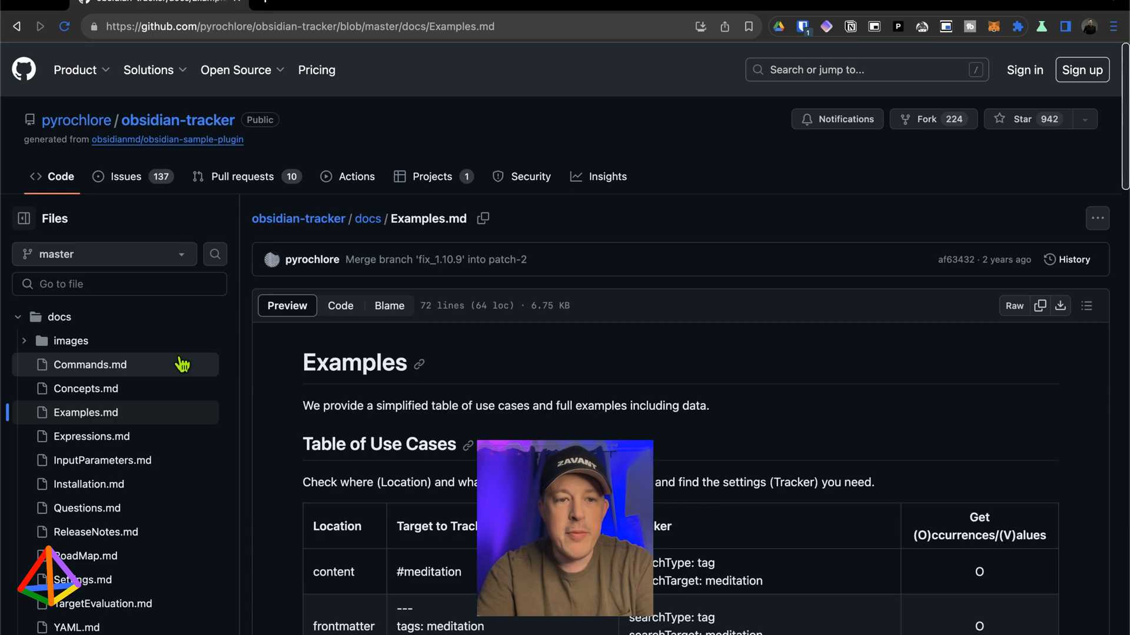
Examine the Table of Use Cases, highlighting the frontmatter location and the parts of the #weight:60.5kg content example
scroll(459, 341, down, 4)
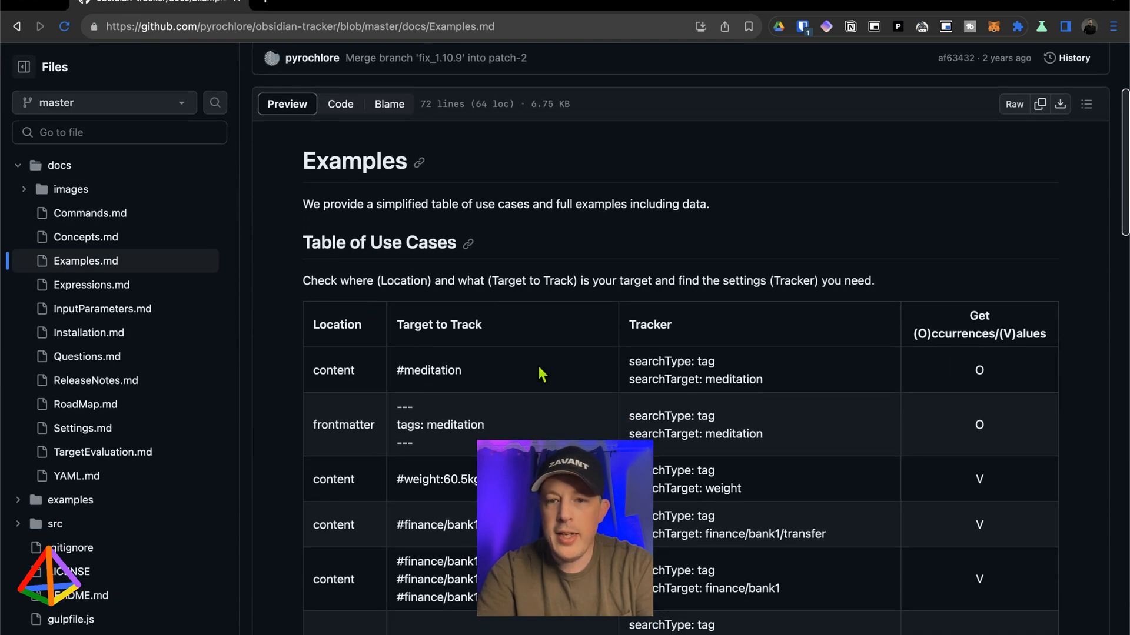
scroll(544, 367, down, 3)
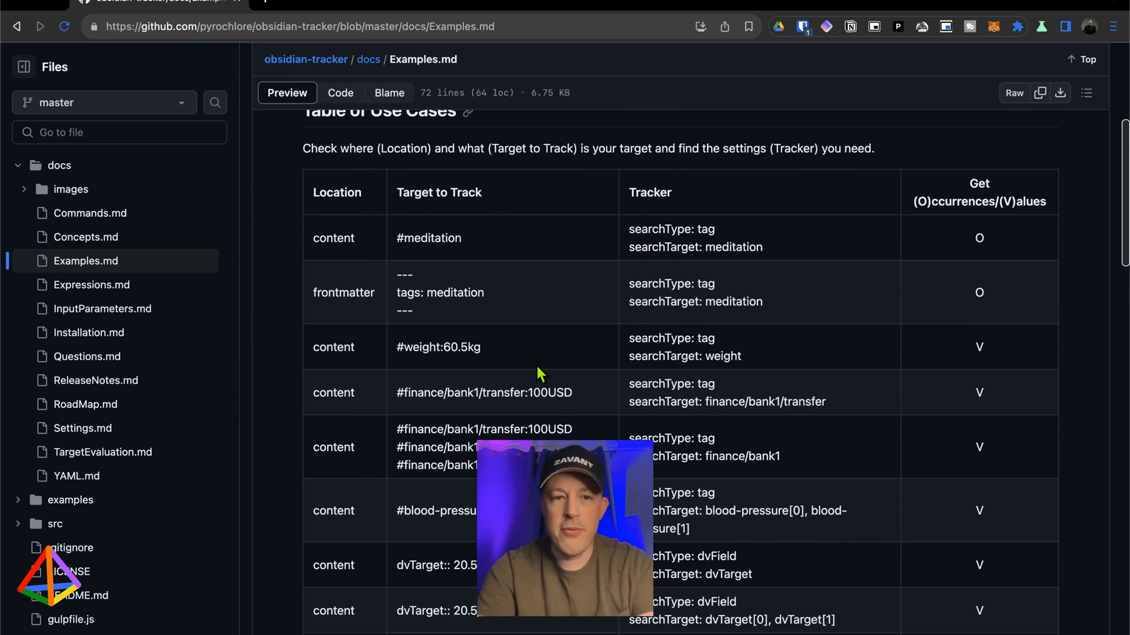
drag(313, 292, 376, 297)
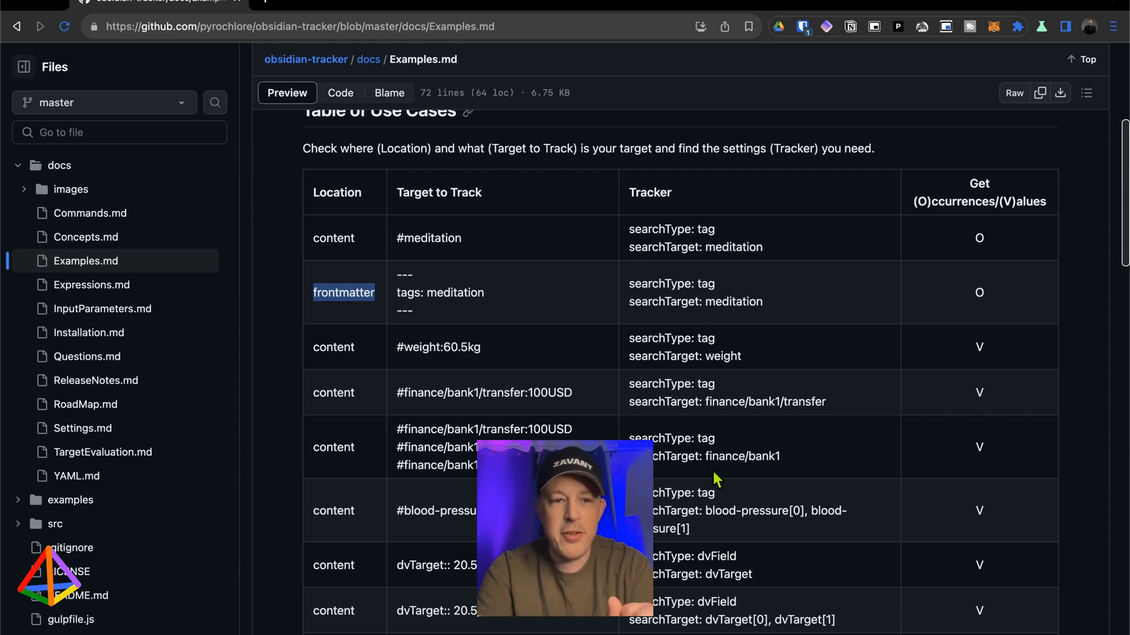
double_click(321, 347)
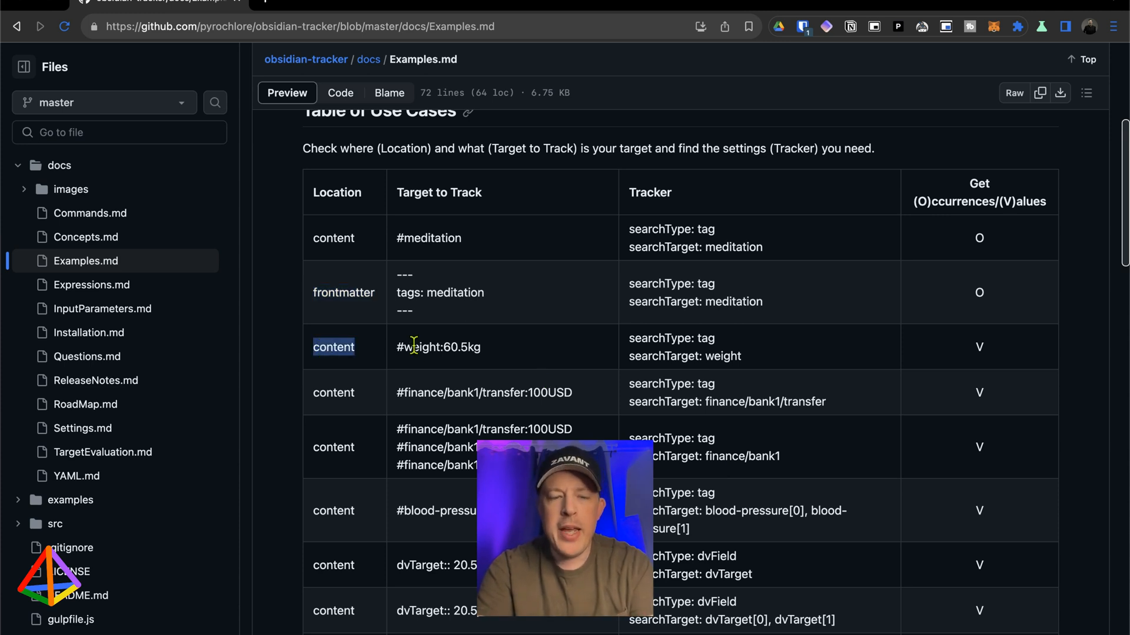
drag(398, 347, 493, 355)
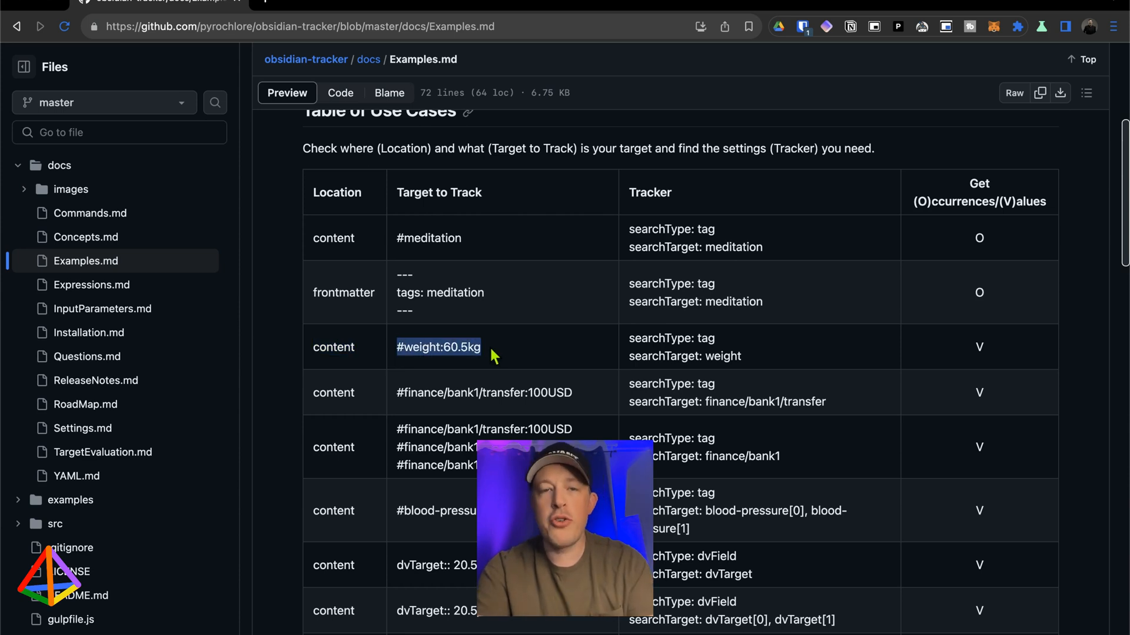
click(406, 349)
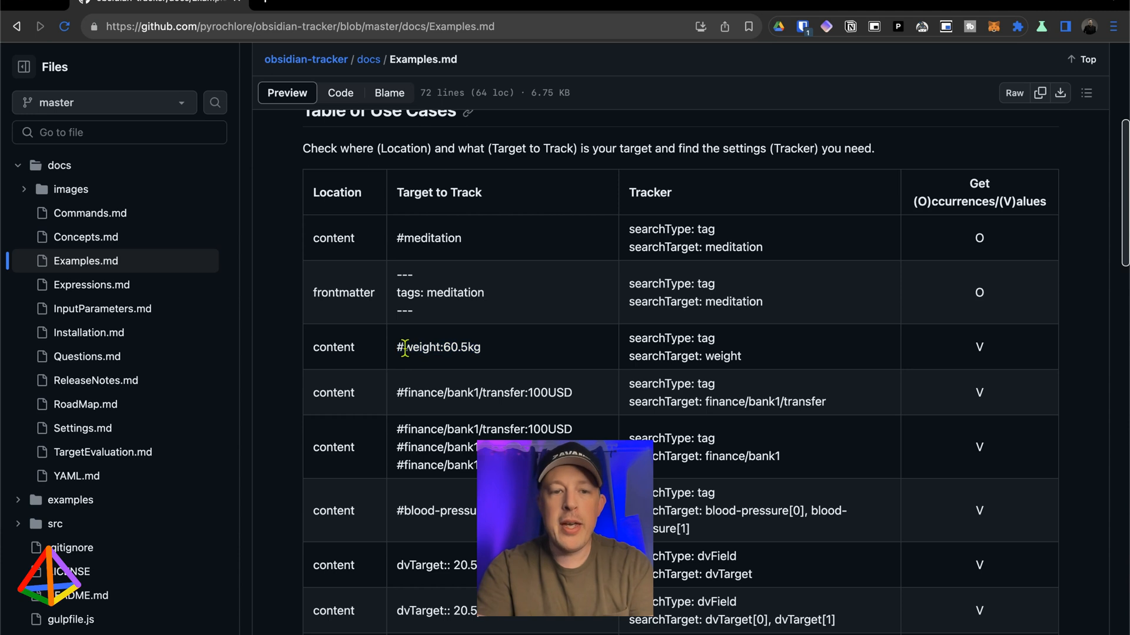
drag(405, 348, 438, 347)
click(440, 366)
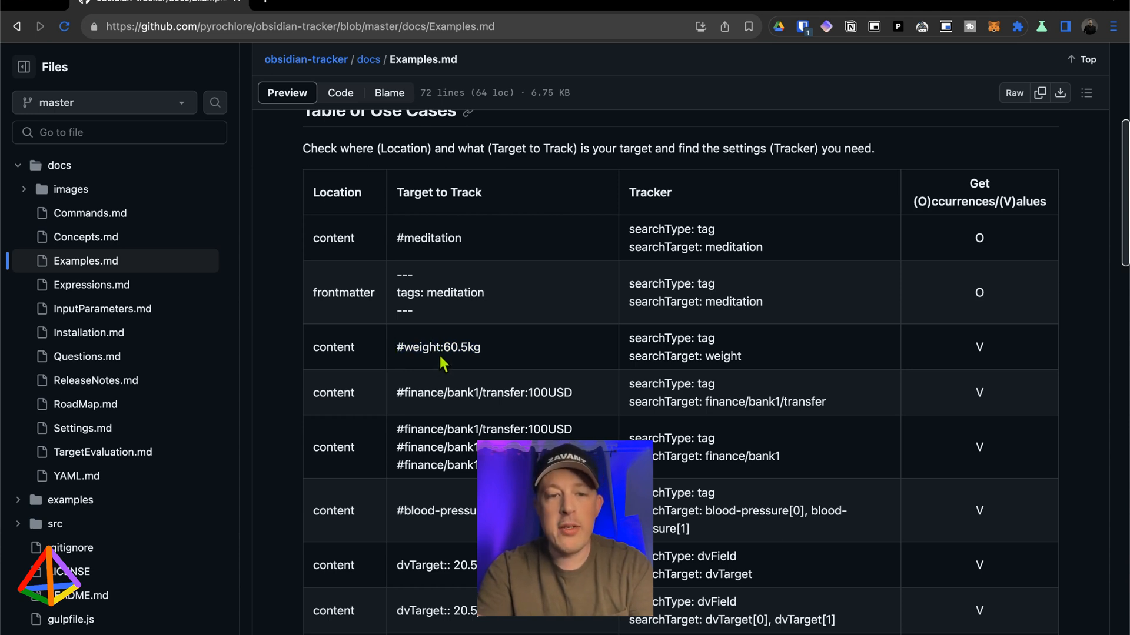
drag(445, 346, 486, 353)
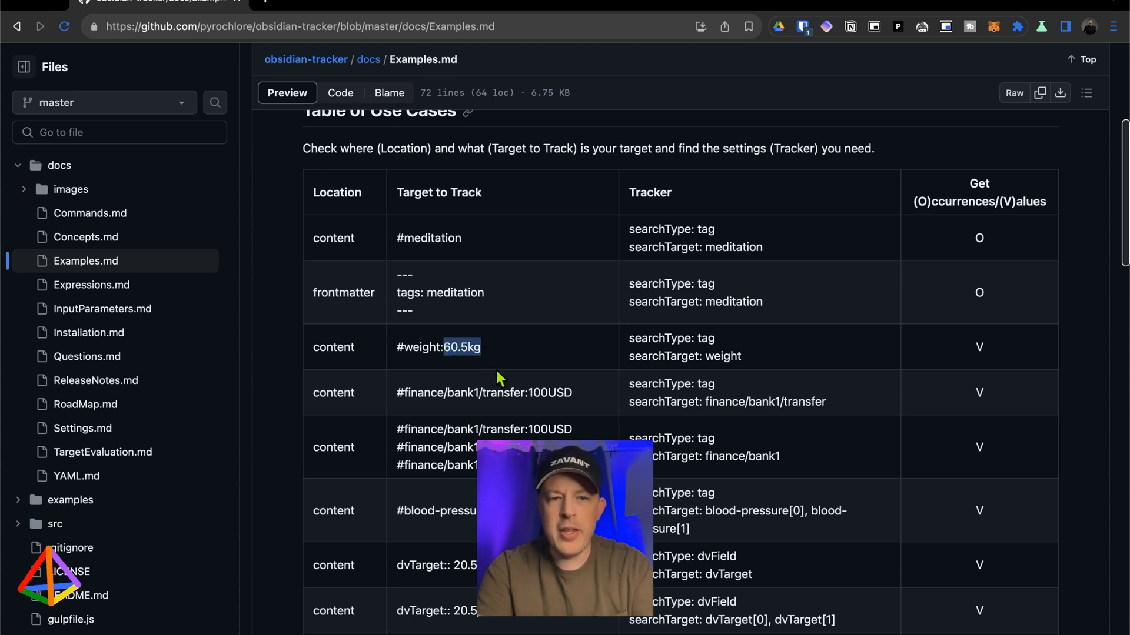
drag(395, 347, 438, 347)
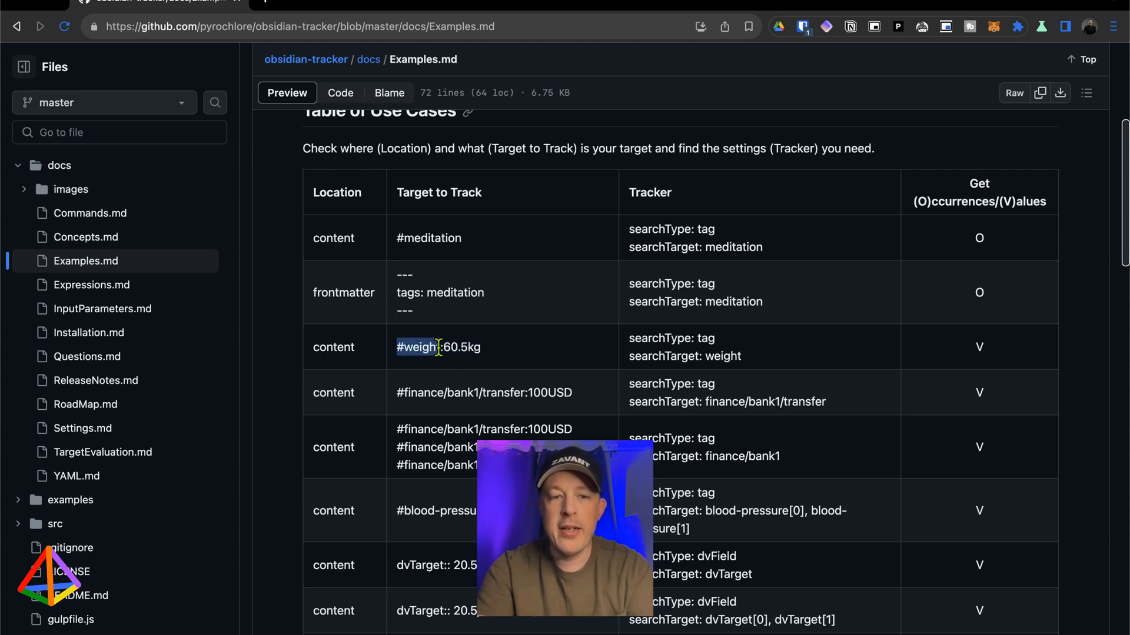
click(444, 347)
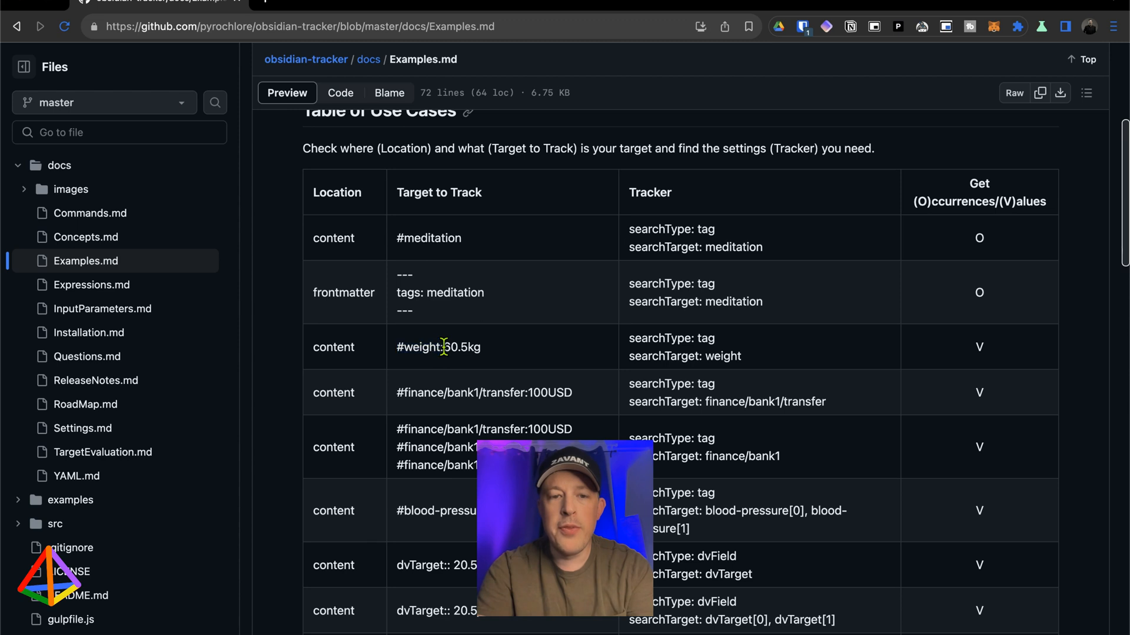
Examine the further Table of Use Cases rows, highlighting the frontmatter location, the bp name and the values in the comma-separated example
drag(444, 347, 481, 348)
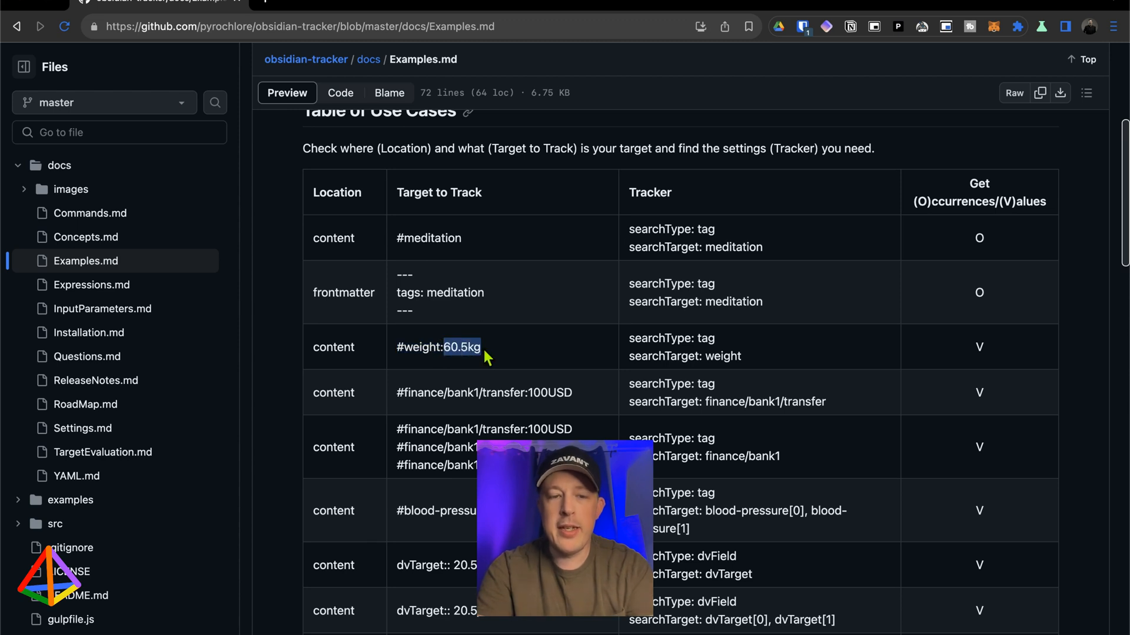
scroll(474, 370, down, 5)
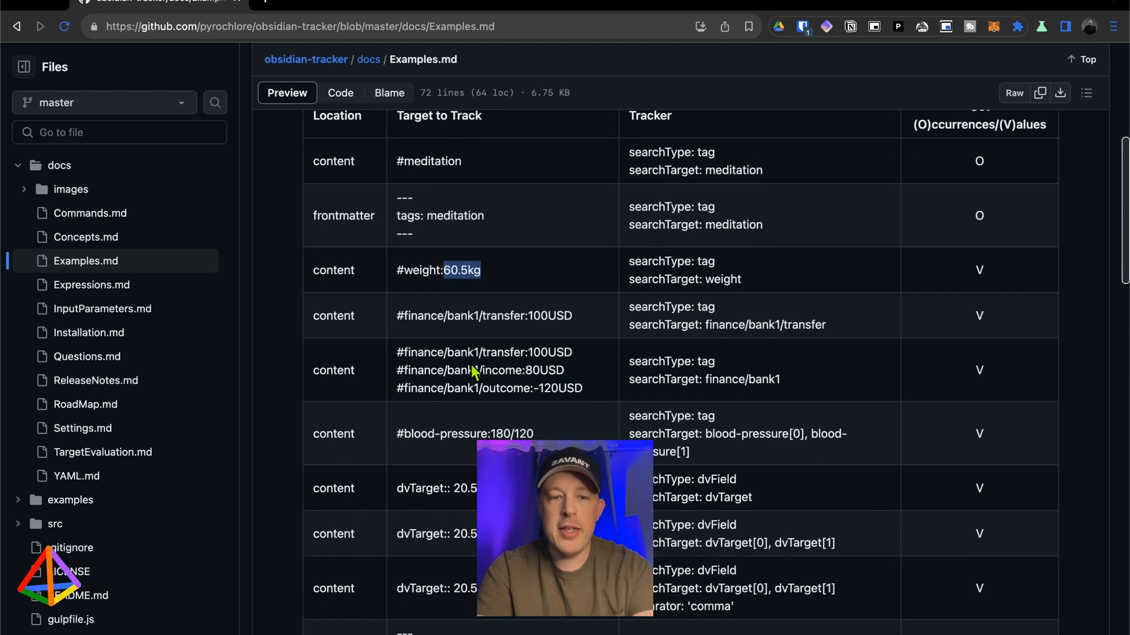
scroll(474, 372, down, 7)
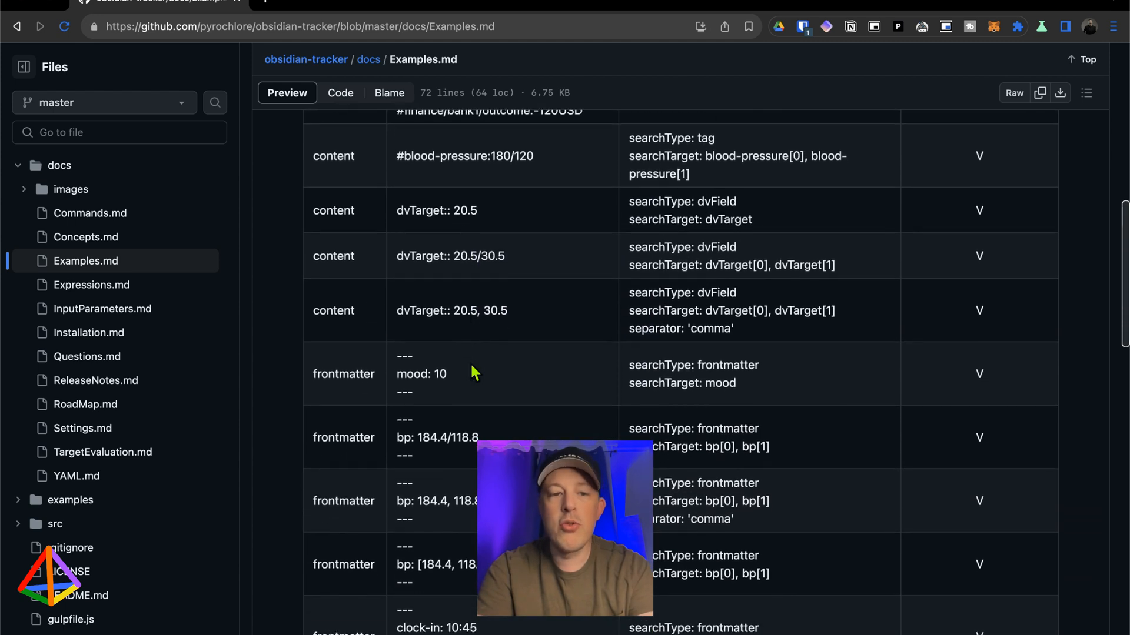
scroll(474, 372, down, 6)
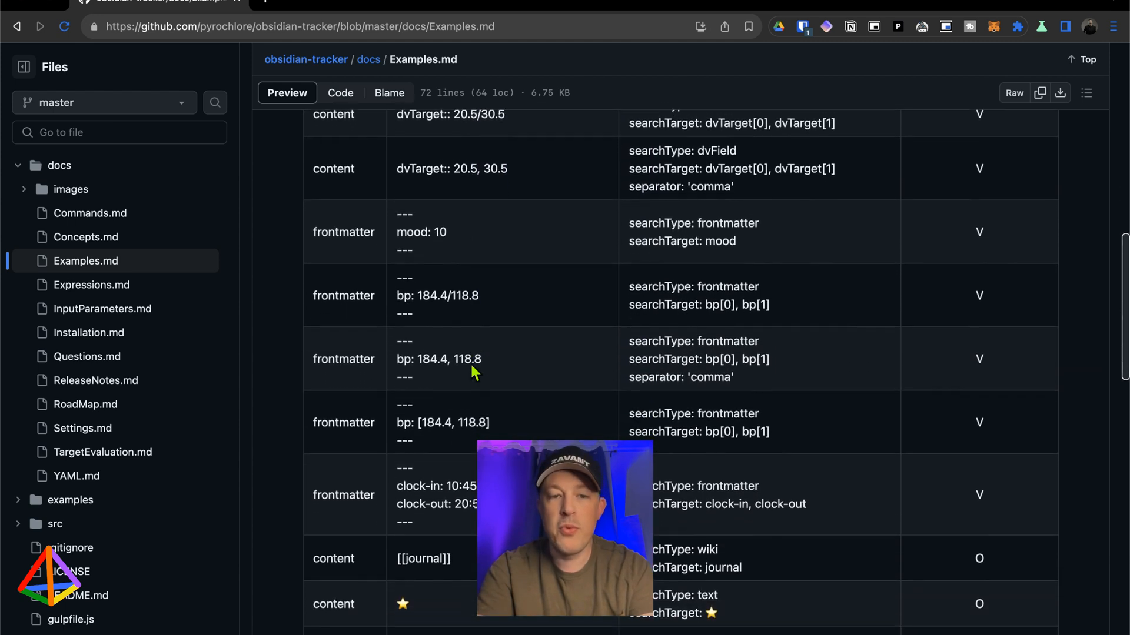
scroll(474, 372, down, 1)
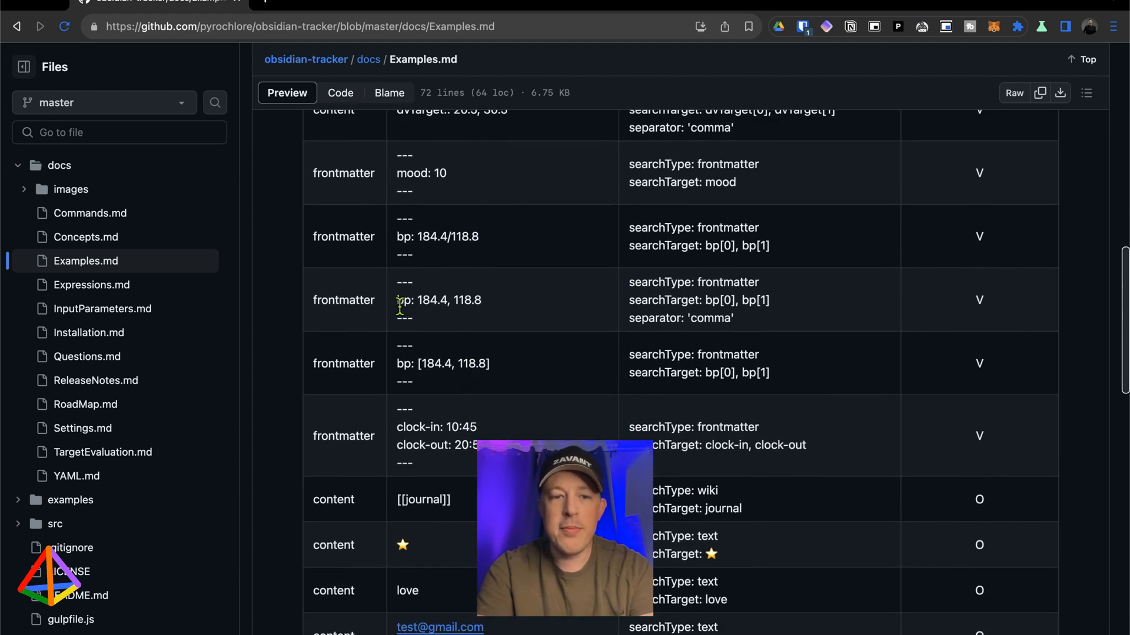
double_click(328, 300)
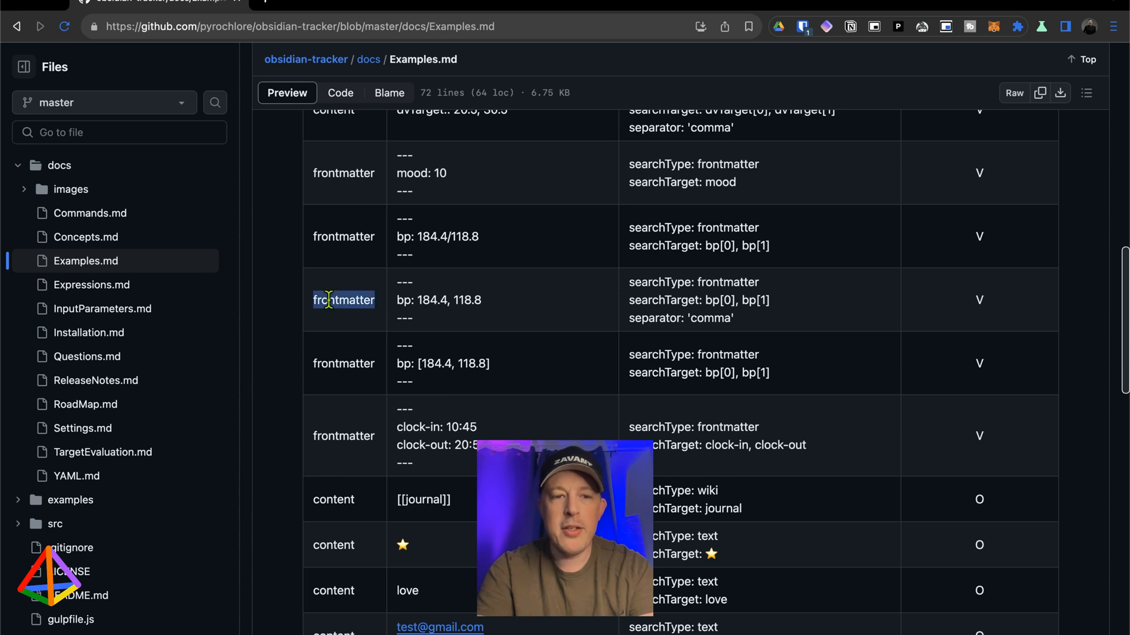
click(400, 300)
double_click(401, 300)
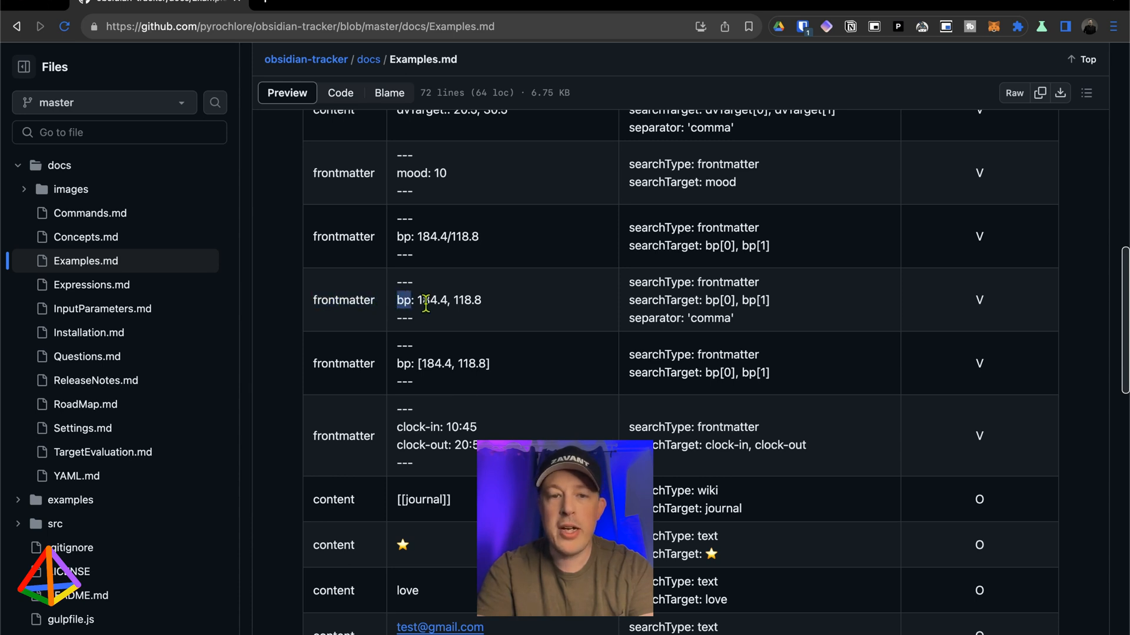
drag(420, 302, 484, 301)
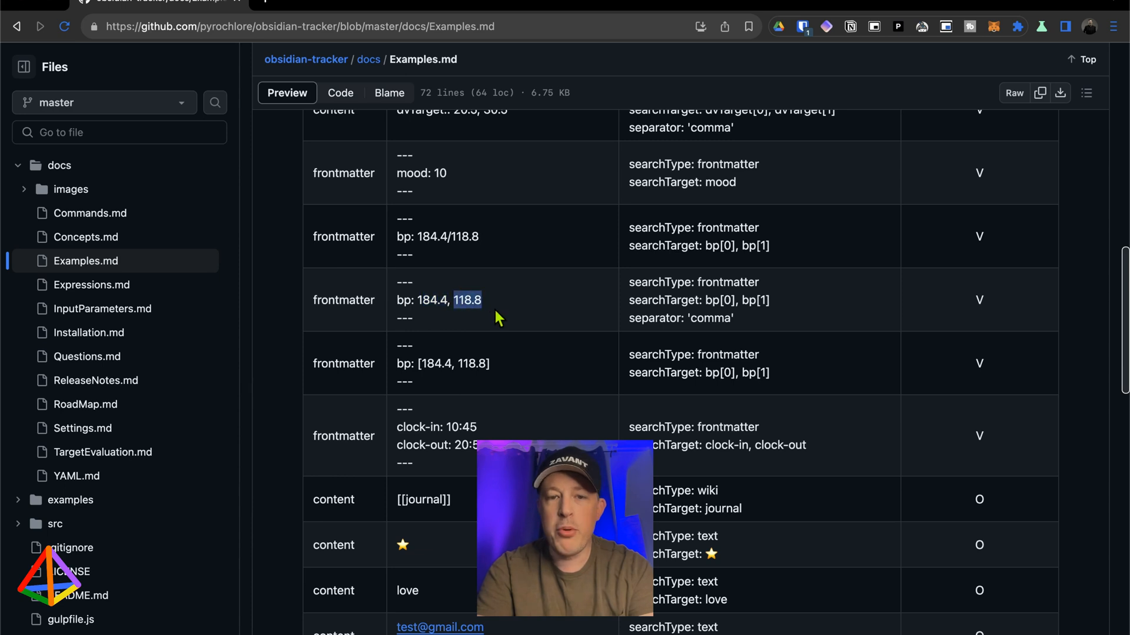
scroll(544, 311, down, 1)
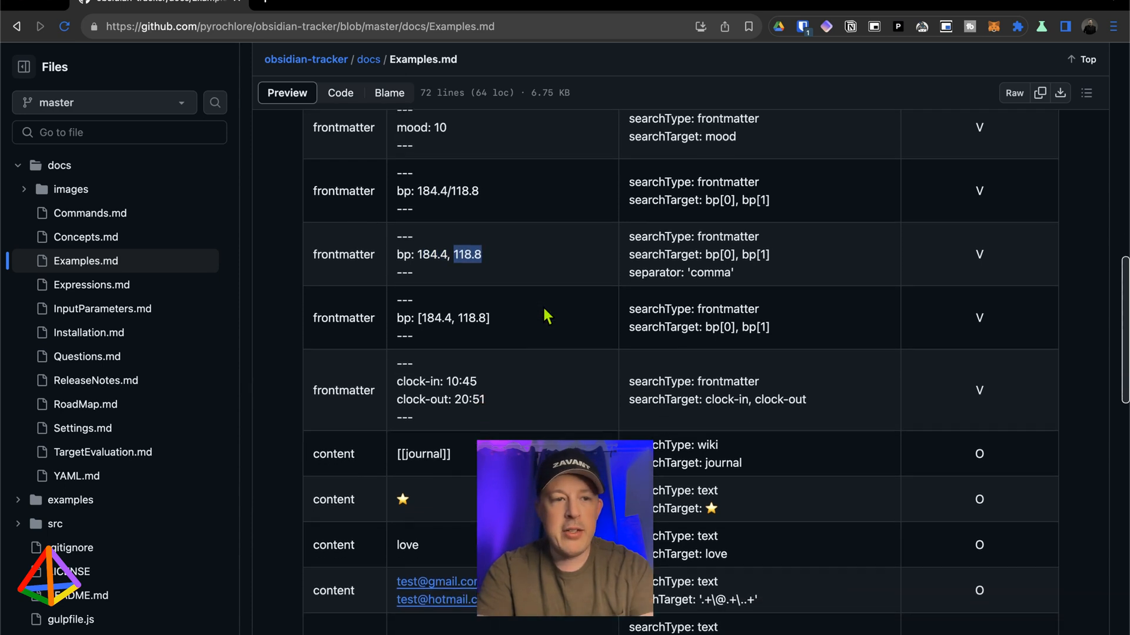
Look through the rest of the use cases and open the Bloodpressure Tracker example from the list of all examples
scroll(545, 310, down, 10)
scroll(547, 316, down, 4)
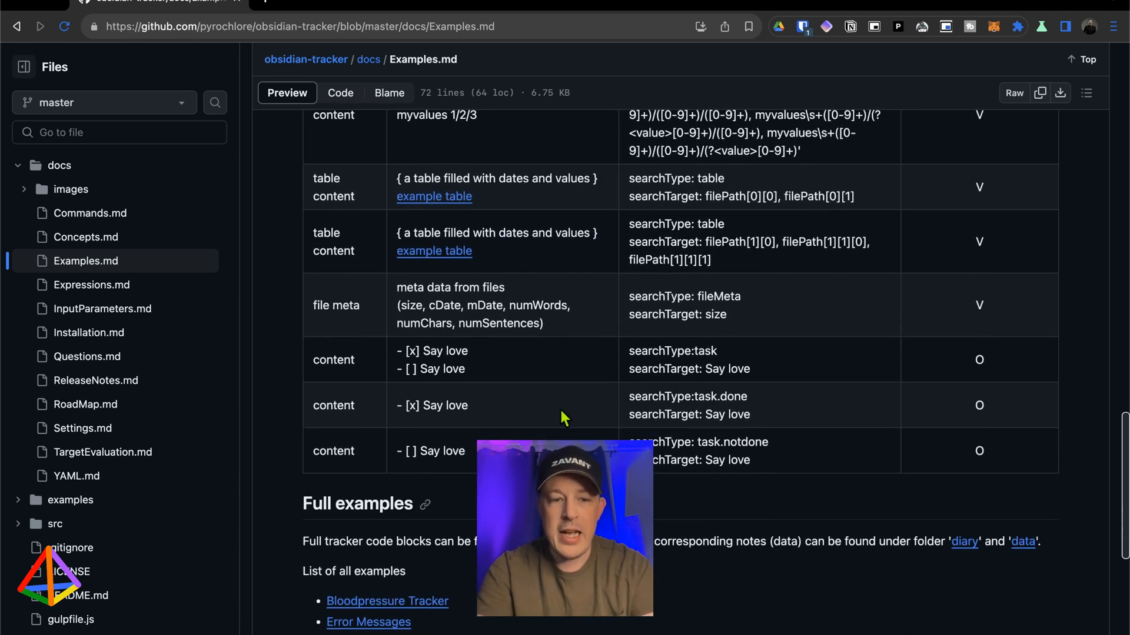
scroll(574, 426, down, 8)
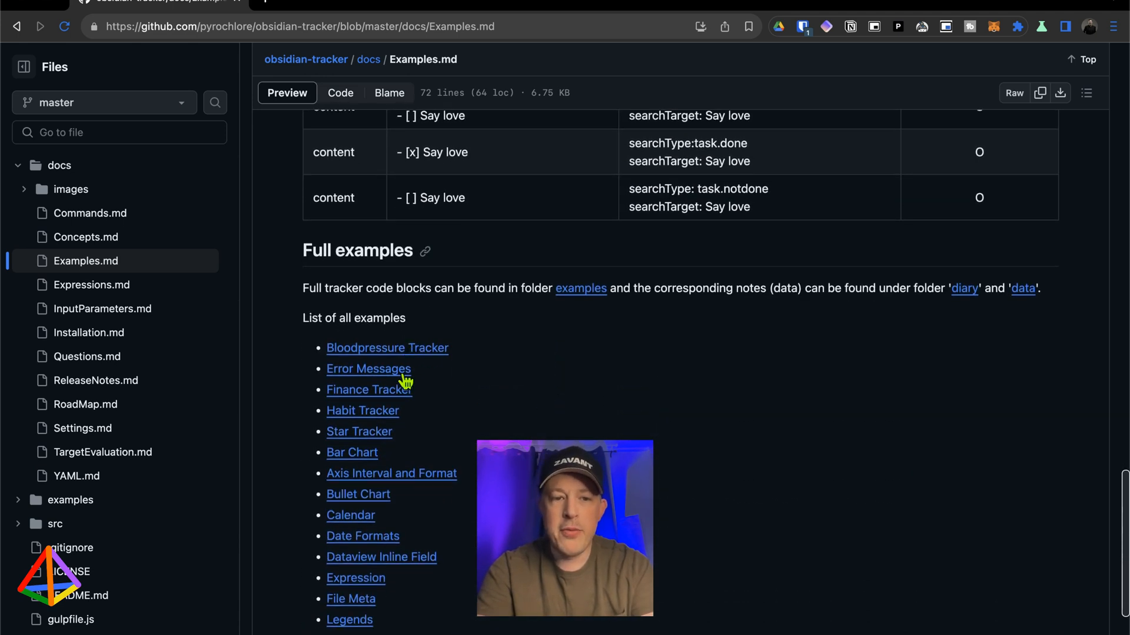
scroll(364, 522, down, 4)
scroll(368, 522, down, 2)
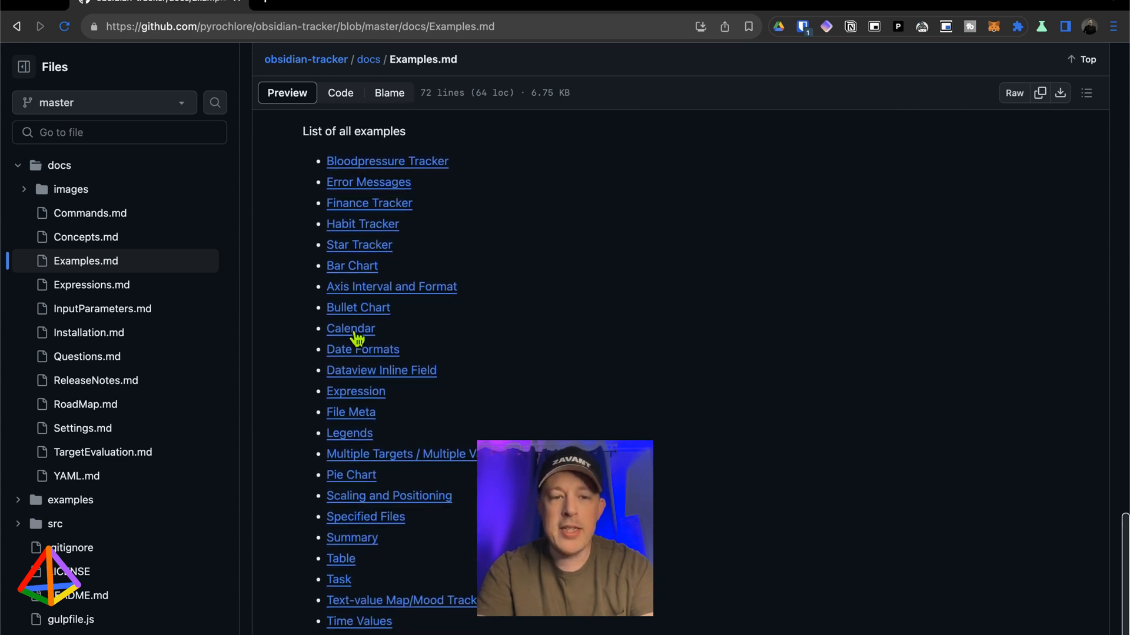
click(388, 162)
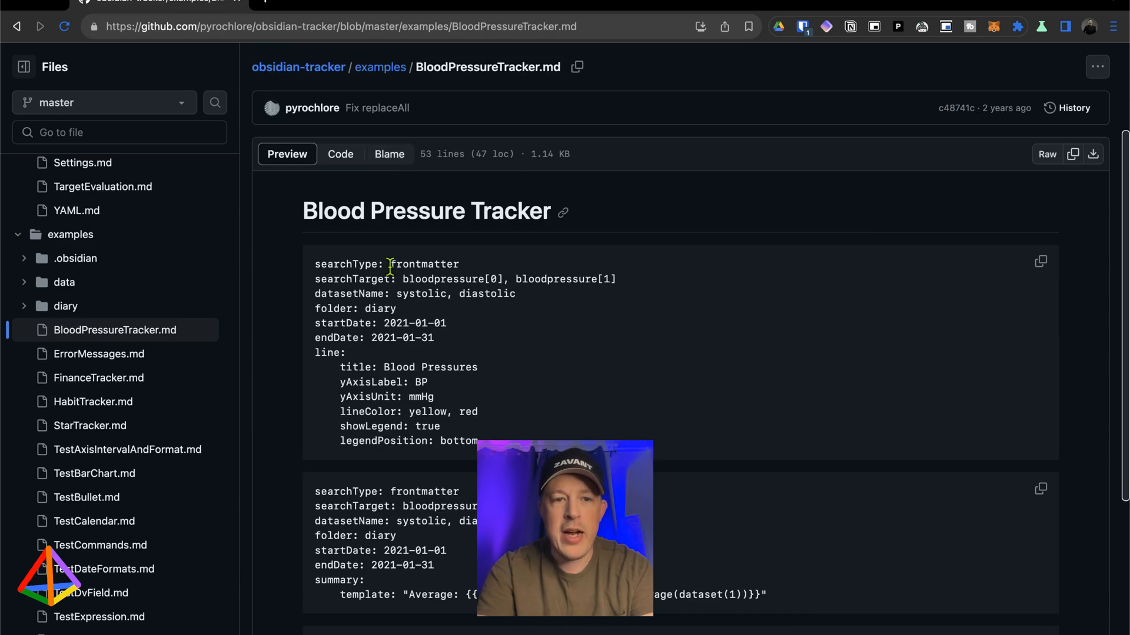
Examine the code blocks on the Blood Pressure Tracker page, highlighting the complete first block
drag(315, 263, 482, 441)
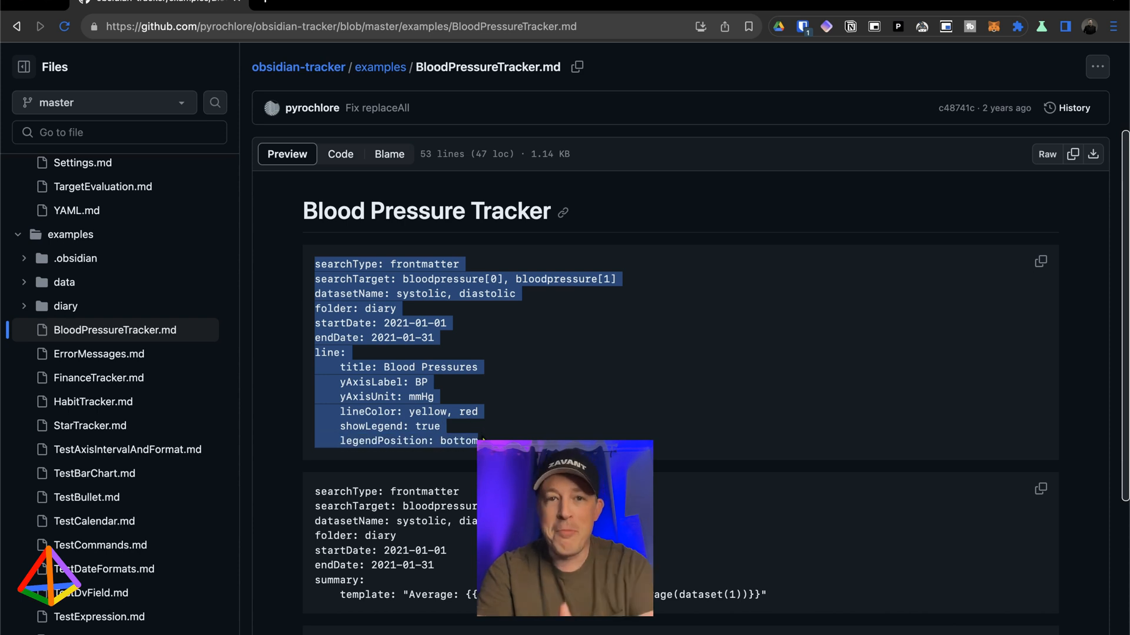
click(482, 441)
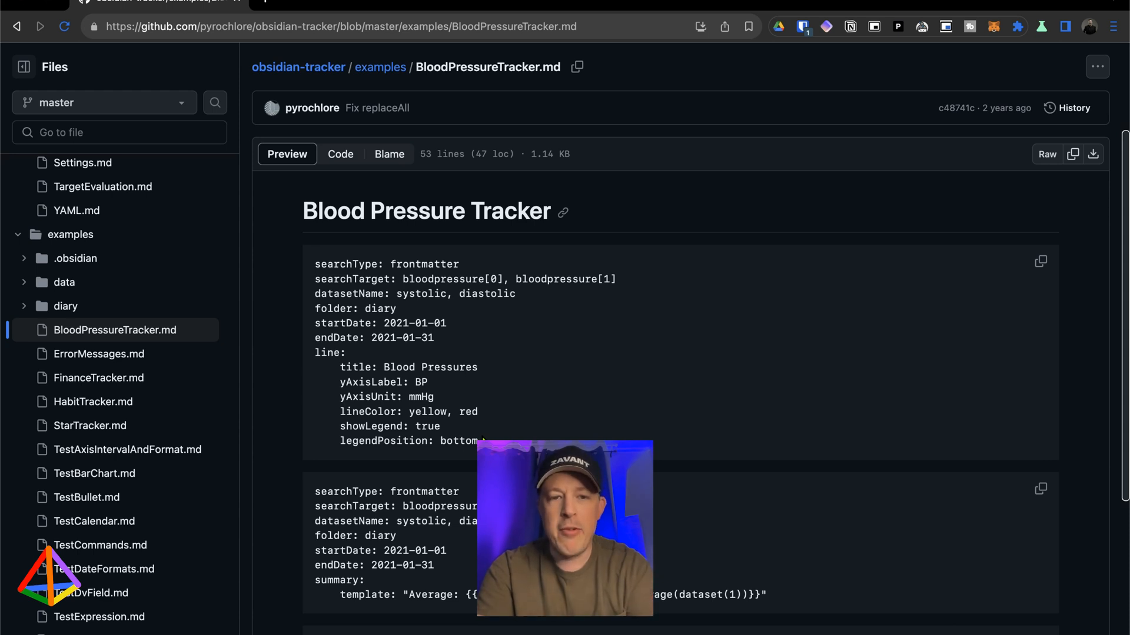
scroll(681, 368, down, 5)
scroll(482, 439, up, 7)
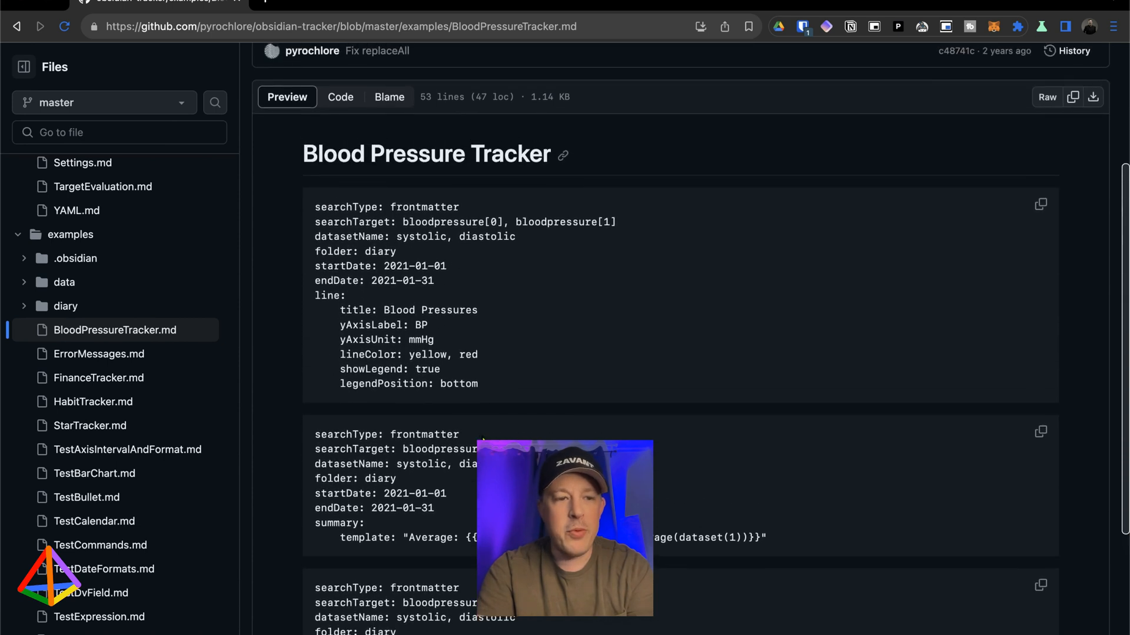
scroll(483, 439, up, 3)
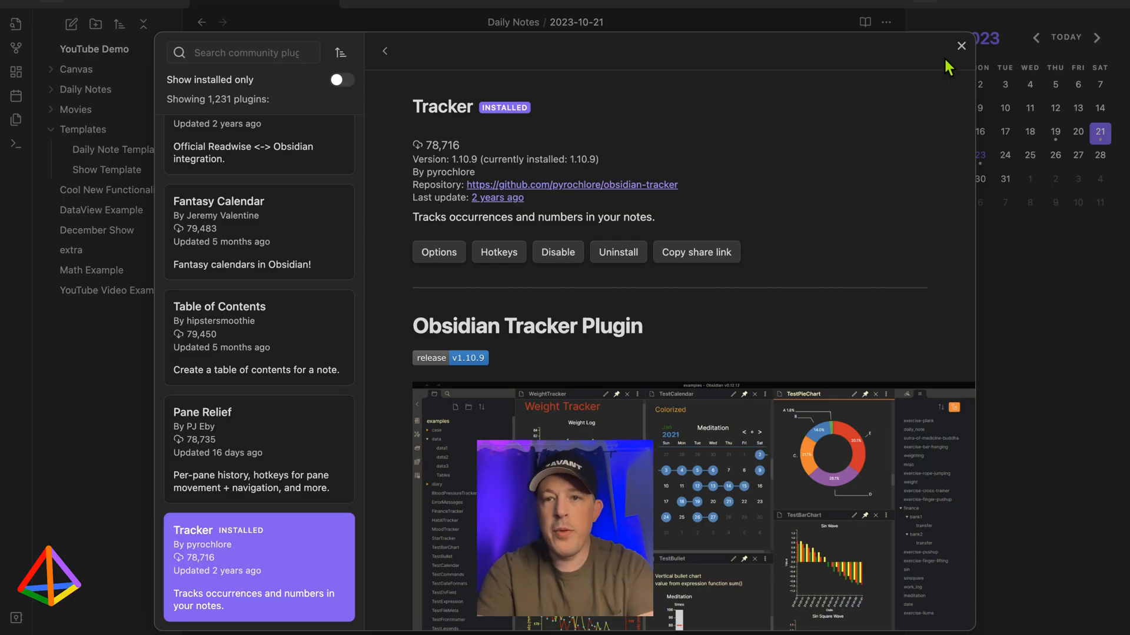
Switch back to Obsidian and close the plugin browser and settings to return to the 2023-10-21 daily note
click(960, 45)
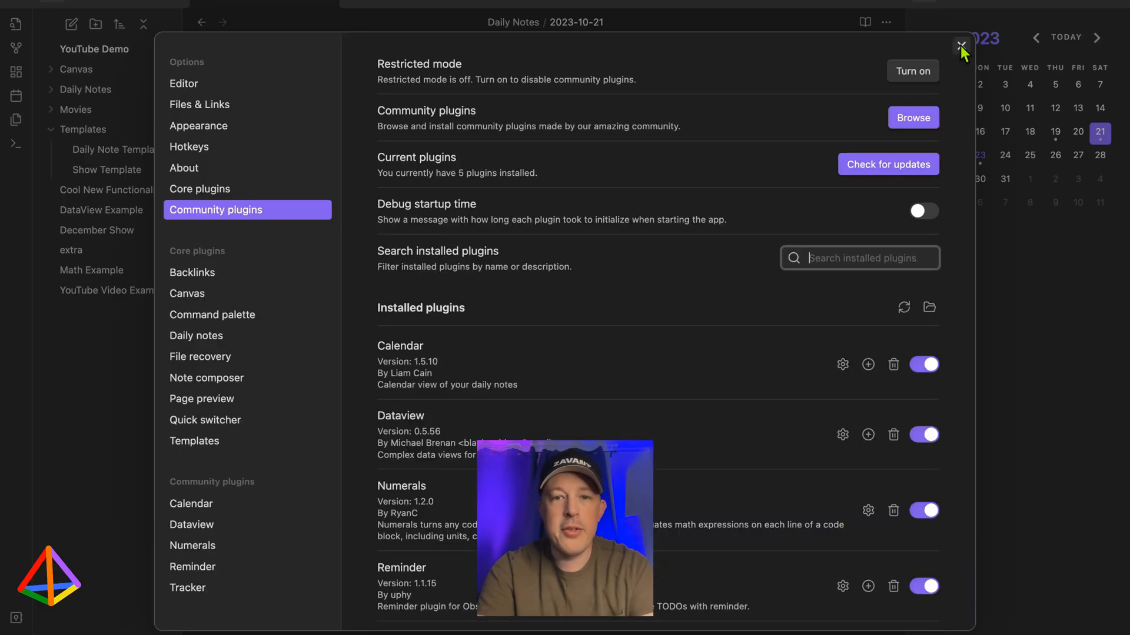
click(960, 44)
click(521, 270)
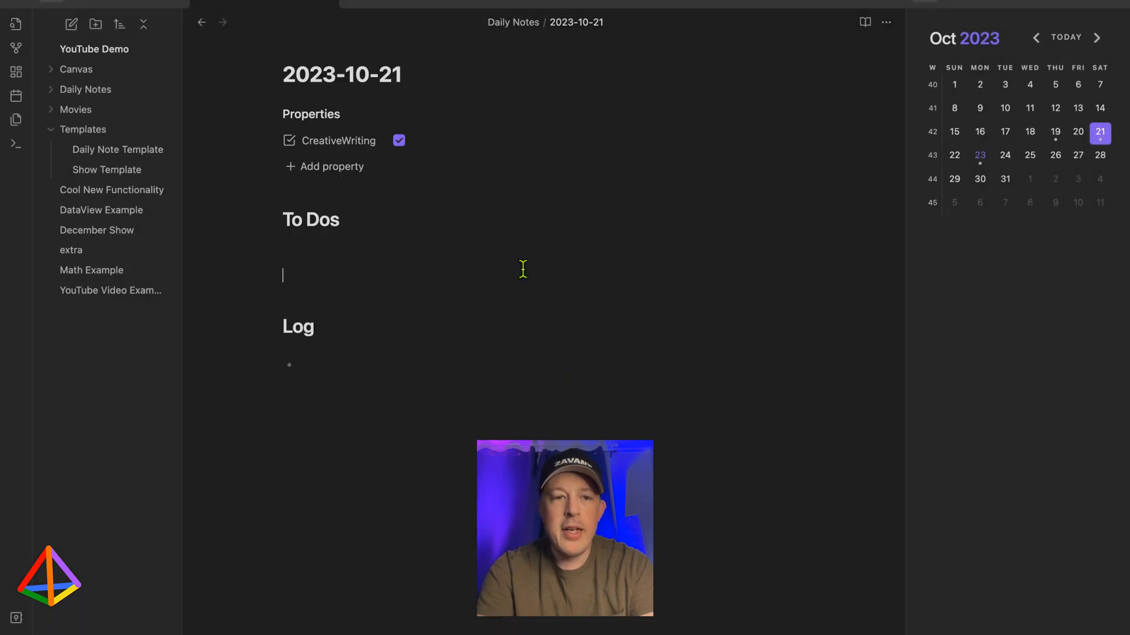
Create a new note in a new tab and title it Creative Writing Tracker
click(353, 5)
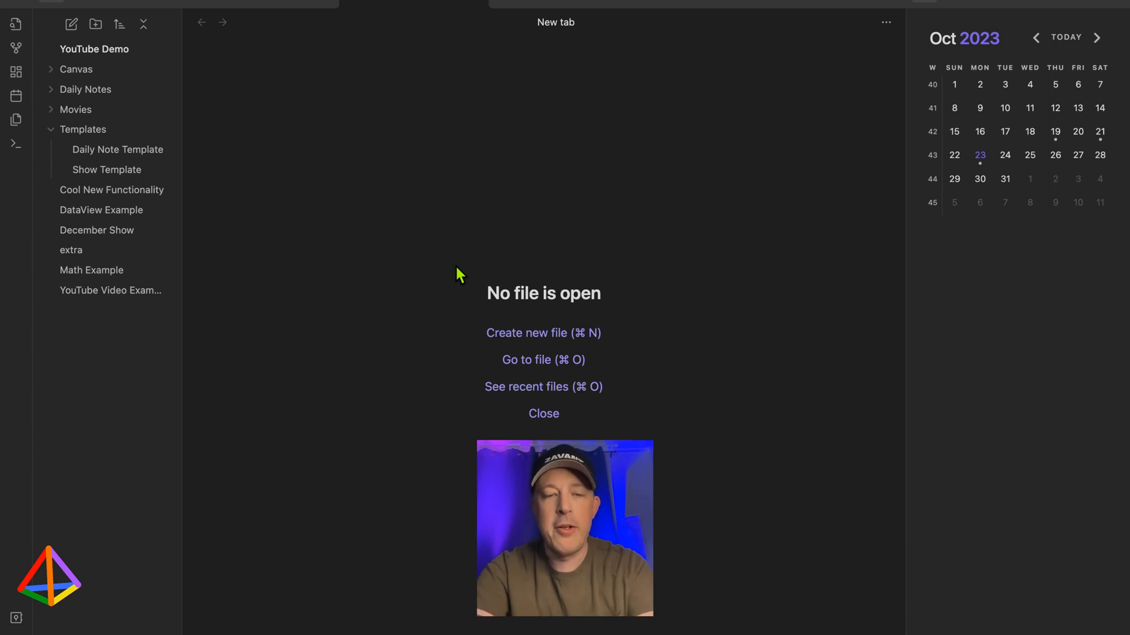
key(super+n)
text(C)
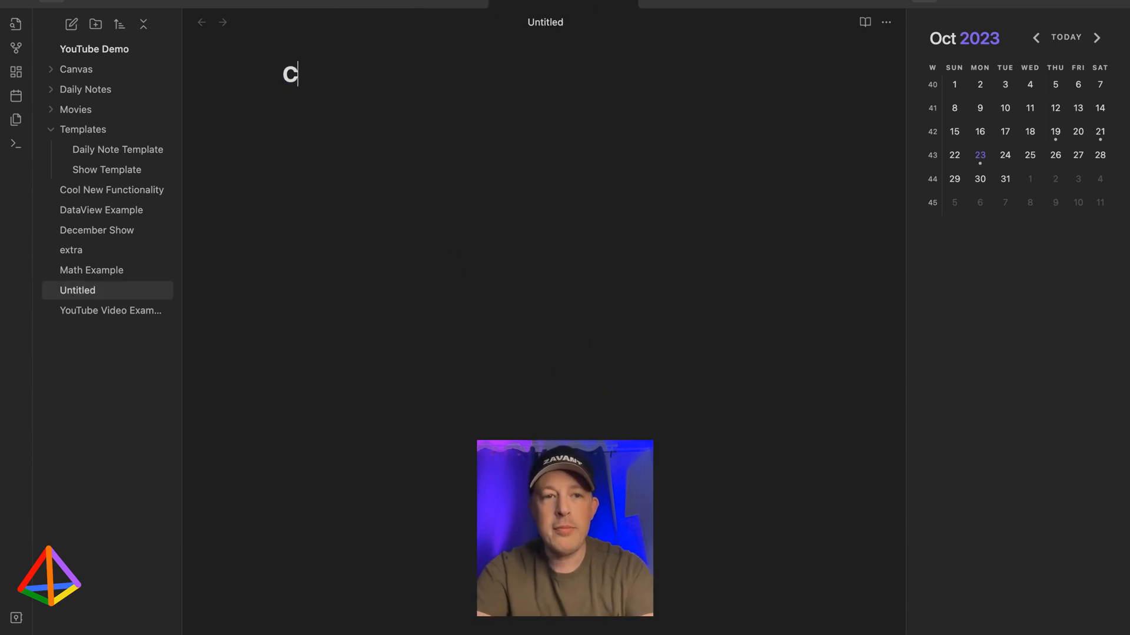
text(reative Writing )
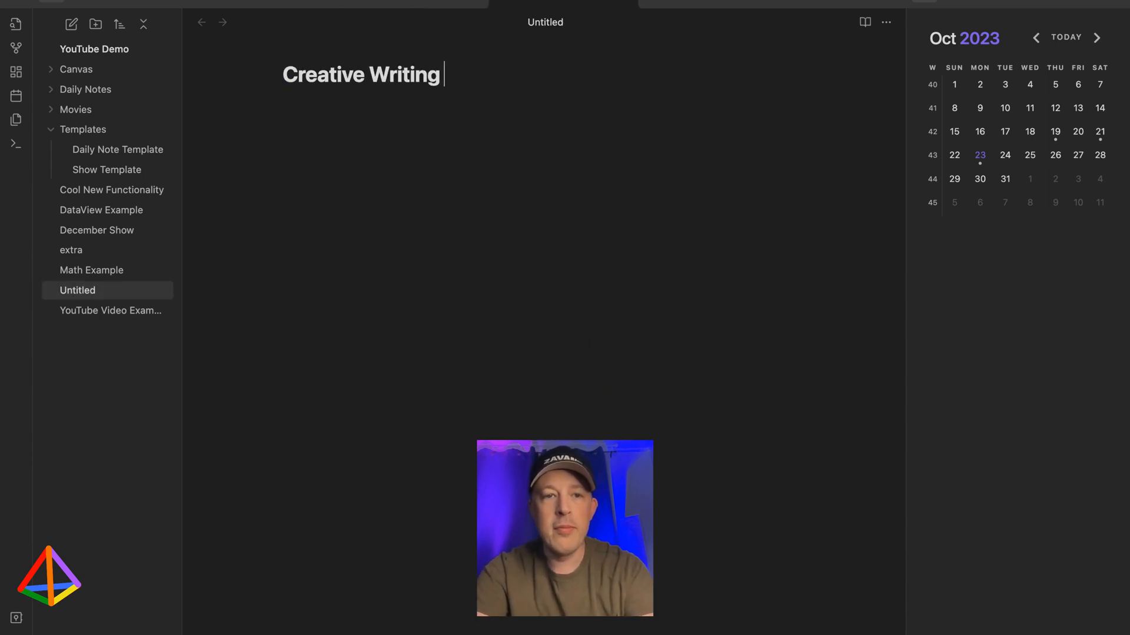
text(Tracker)
key(Return)
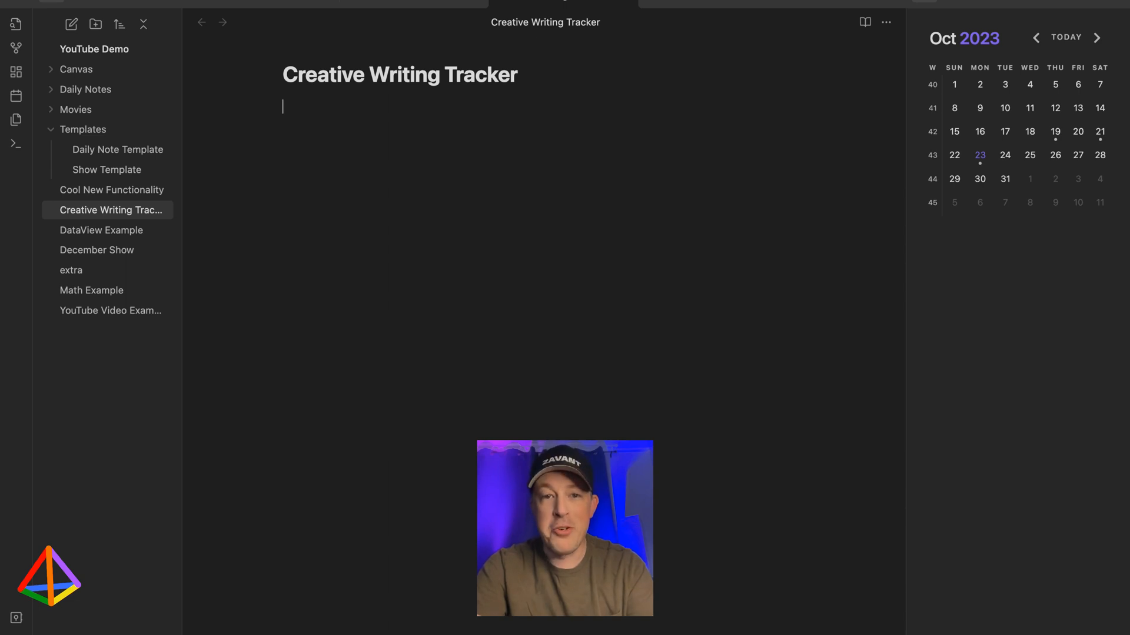
Insert a month-view tracker code block with searchType text, startWeekOn 'Sun', threshold 0, color red and initMonth 0M, and set its folder to /Daily Notes
text(``` tracker searchType: text searchTarget: "Mandarin: true" datasetName: Mandarin folder: /000 Captain's Log/1. Days fitPanelWidth: true month:     startWeekOn: 'Sun'     dataset: 0     threshold: 0     color: red     headerMonthColor: orange     dimNotInMonth: true     todayRingColor: white     selectedRingColor: green     showSelectedValue: gold     initMonth: 0M ```)
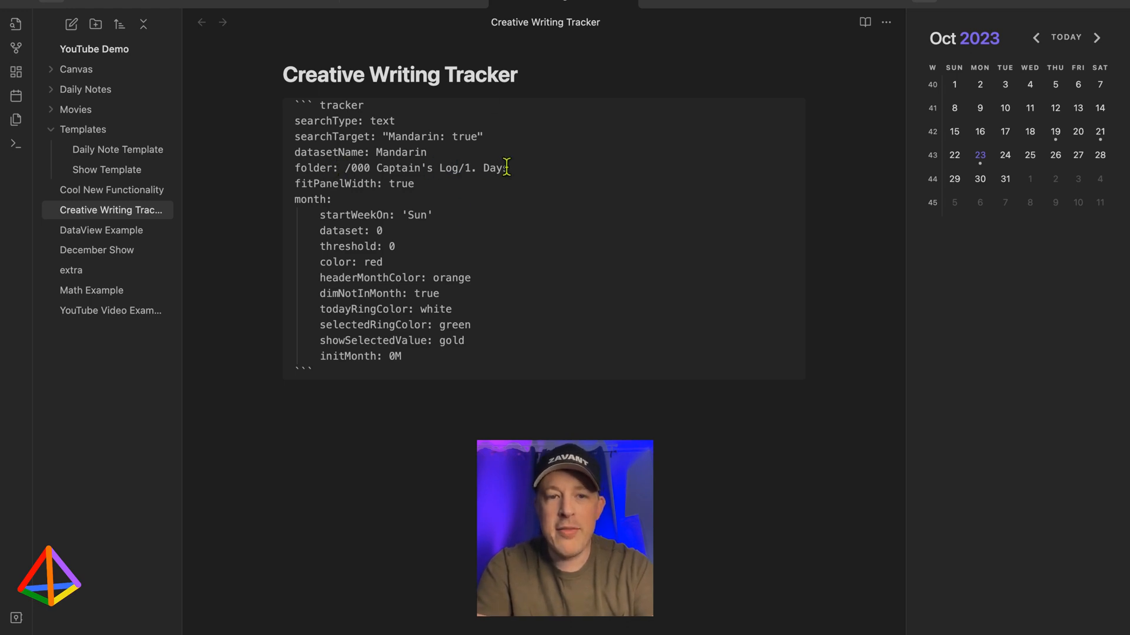
drag(507, 167, 352, 169)
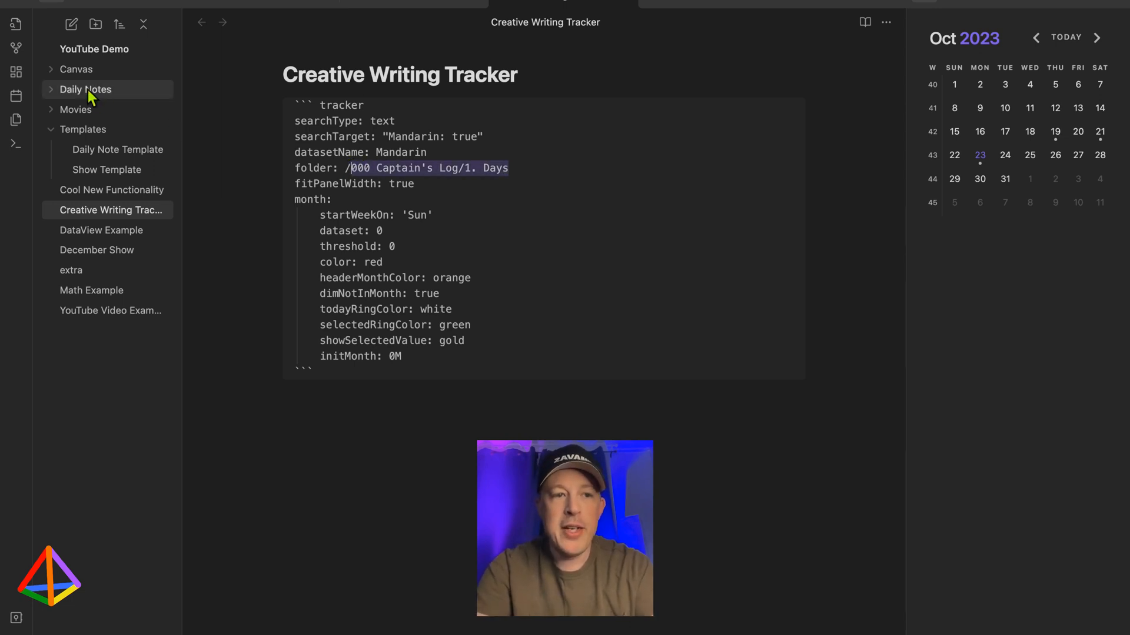
text(Dail)
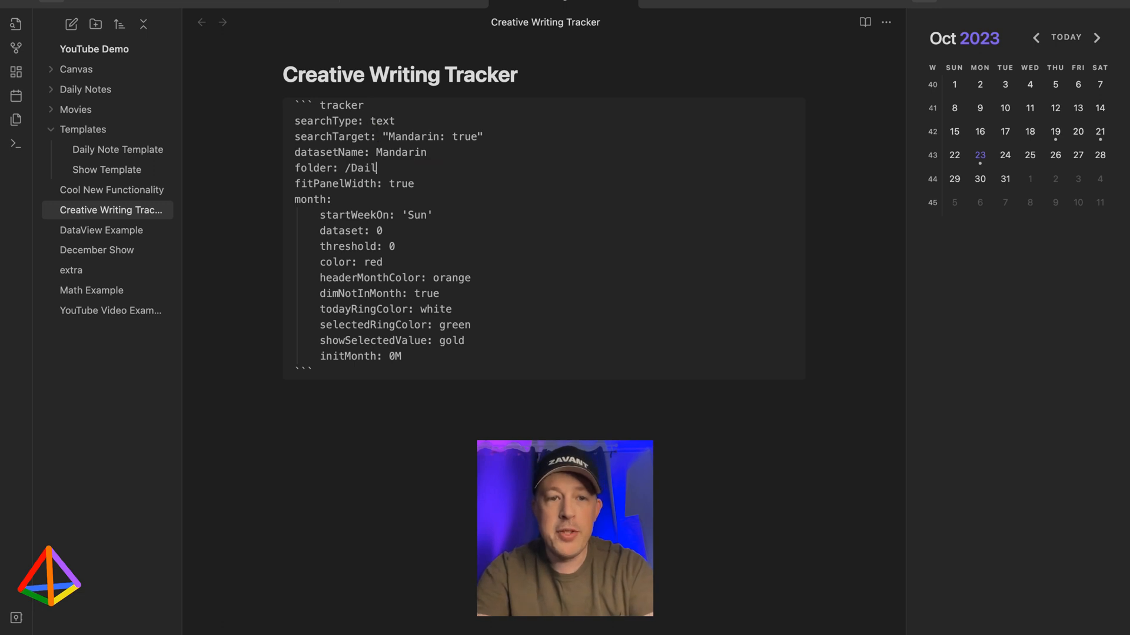
text(y Notes)
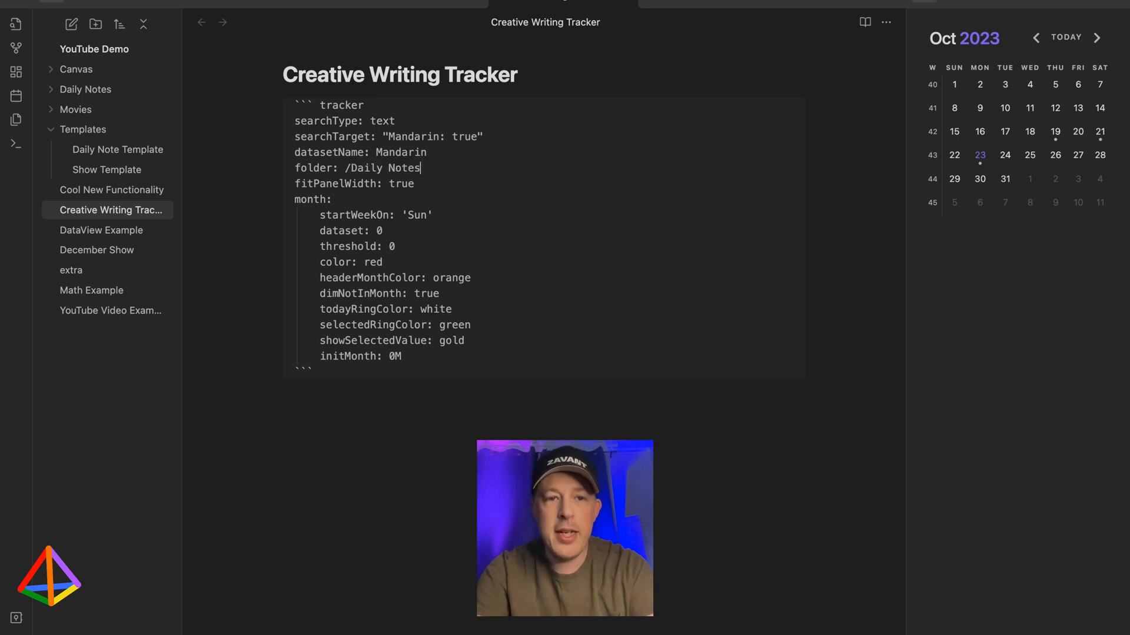
Set the datasetName in the tracker code block to Creative Writing
double_click(396, 154)
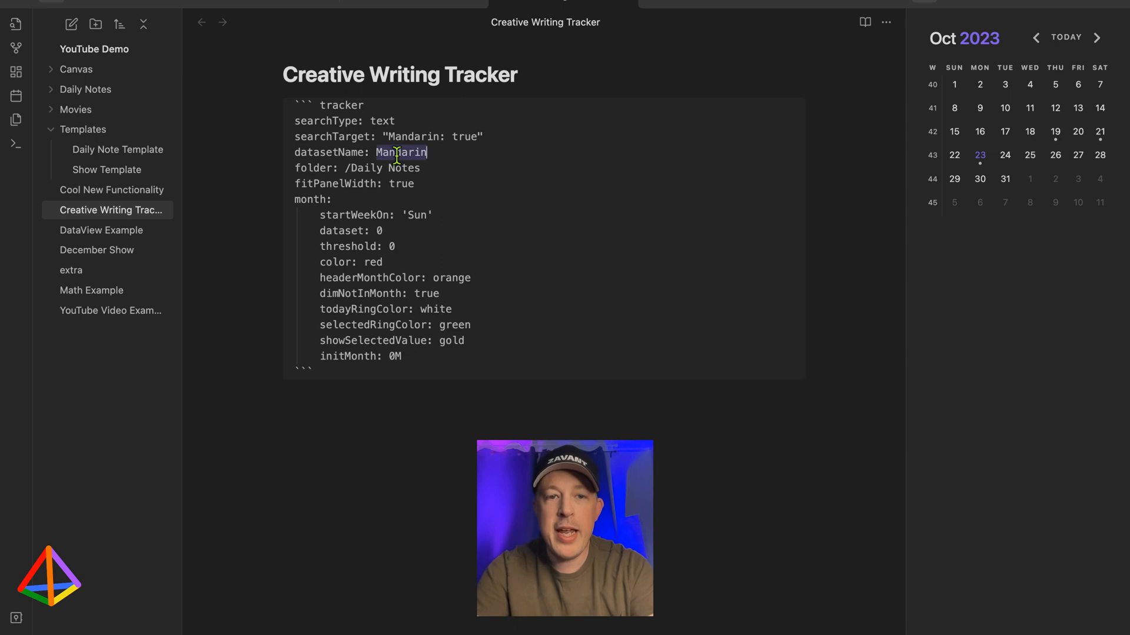
text(C)
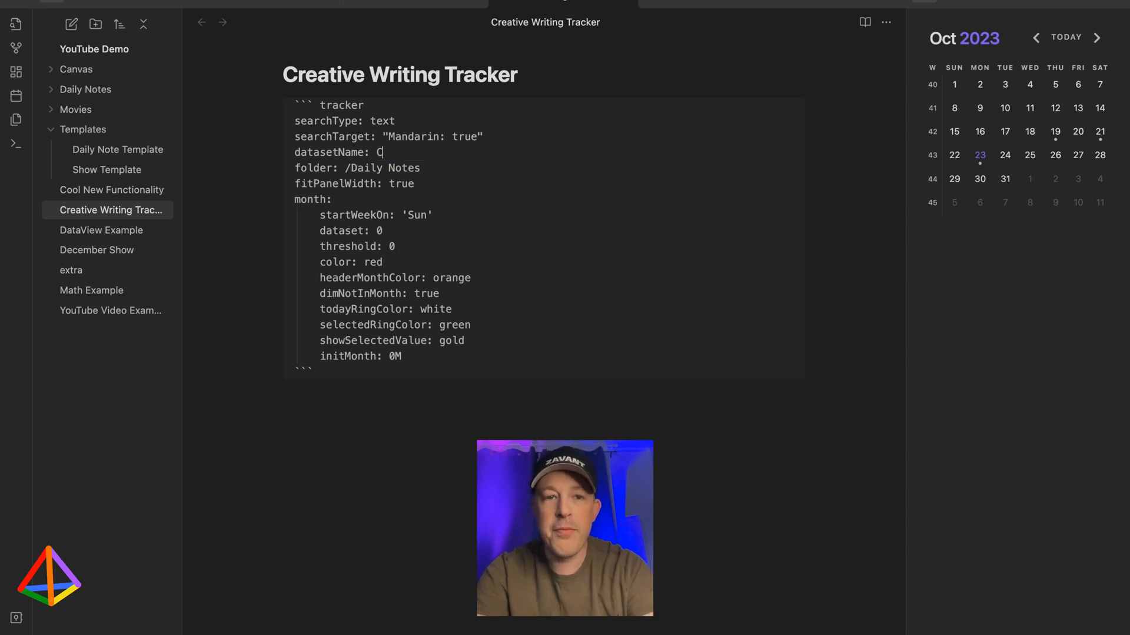
text(reative Writing)
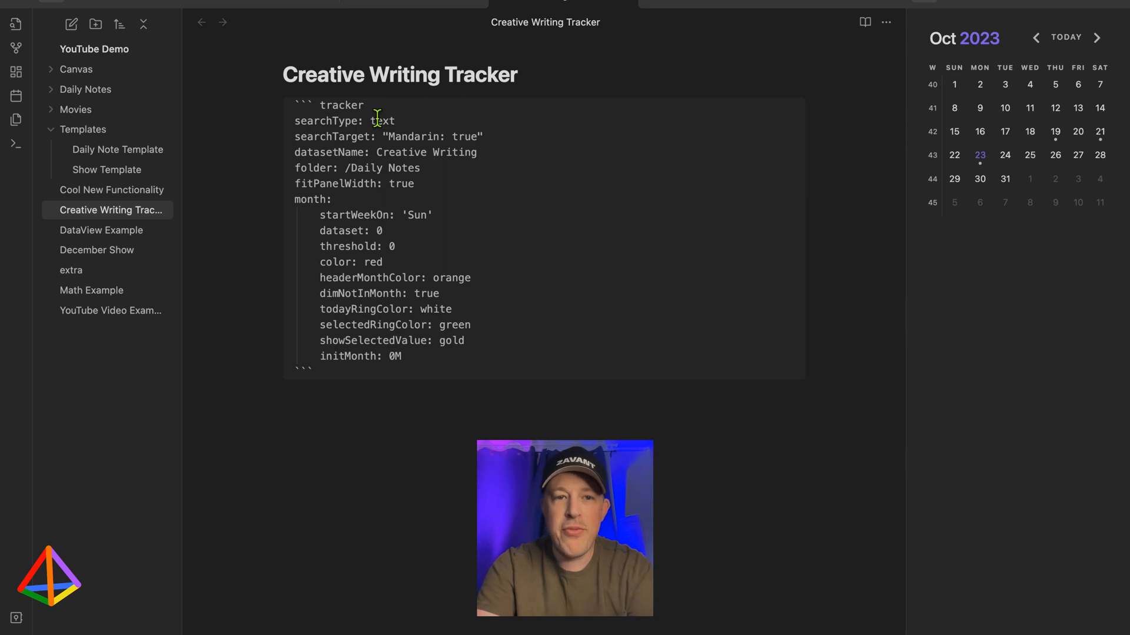
Set the searchTarget to "CreativeWriting: true" and leave the code block so the tracker calendar renders
drag(388, 137, 475, 136)
double_click(406, 136)
click(463, 137)
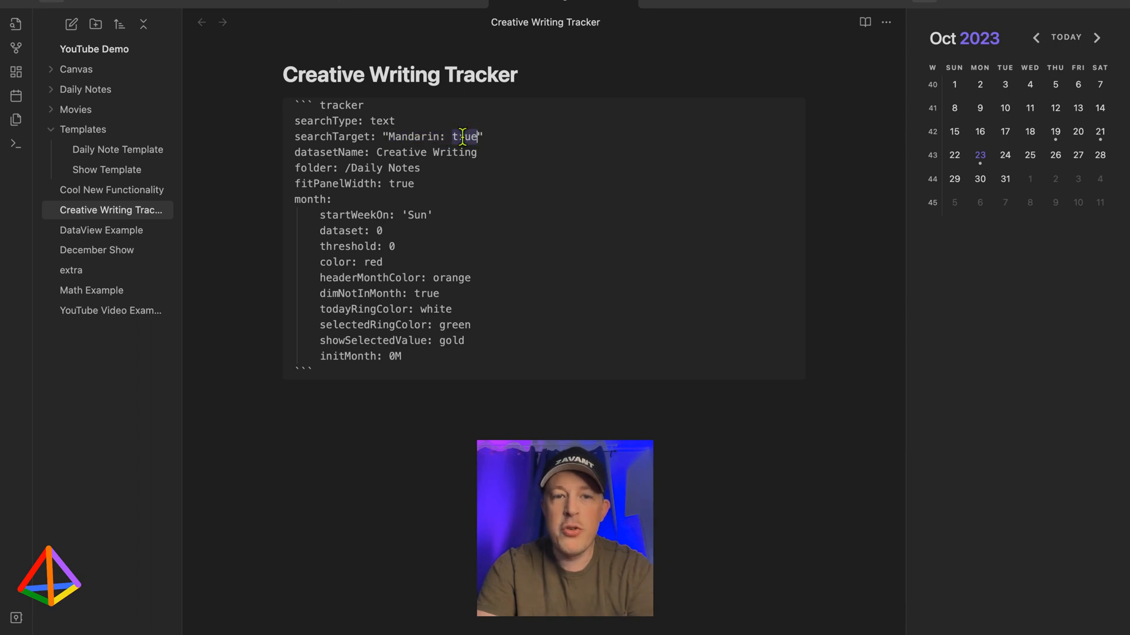
double_click(416, 136)
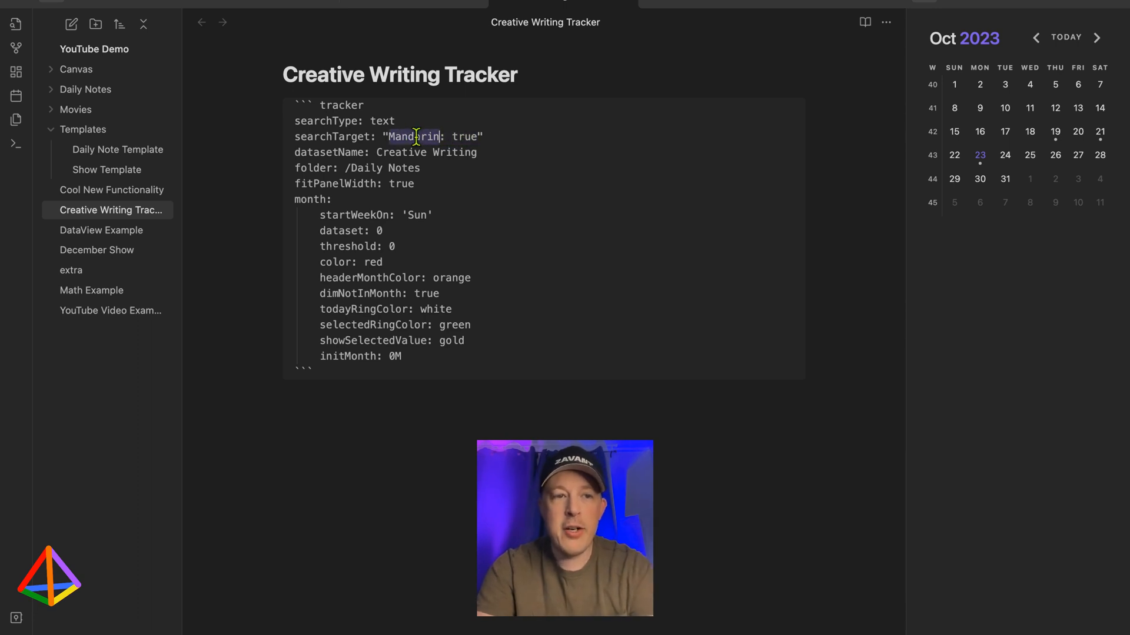
text(Creative)
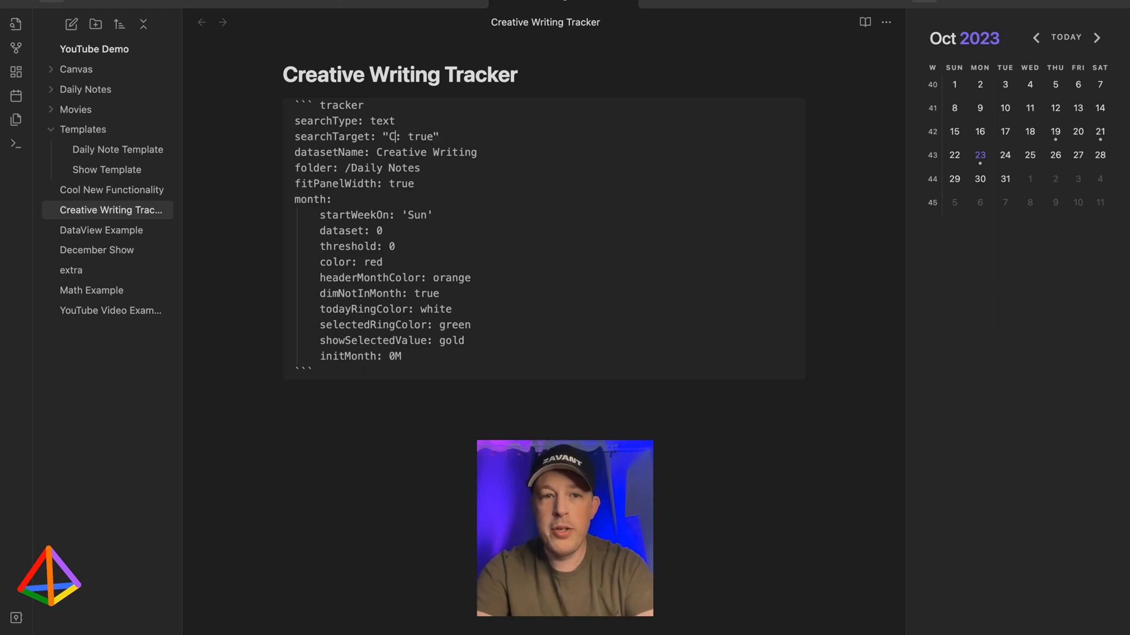
text(Writing)
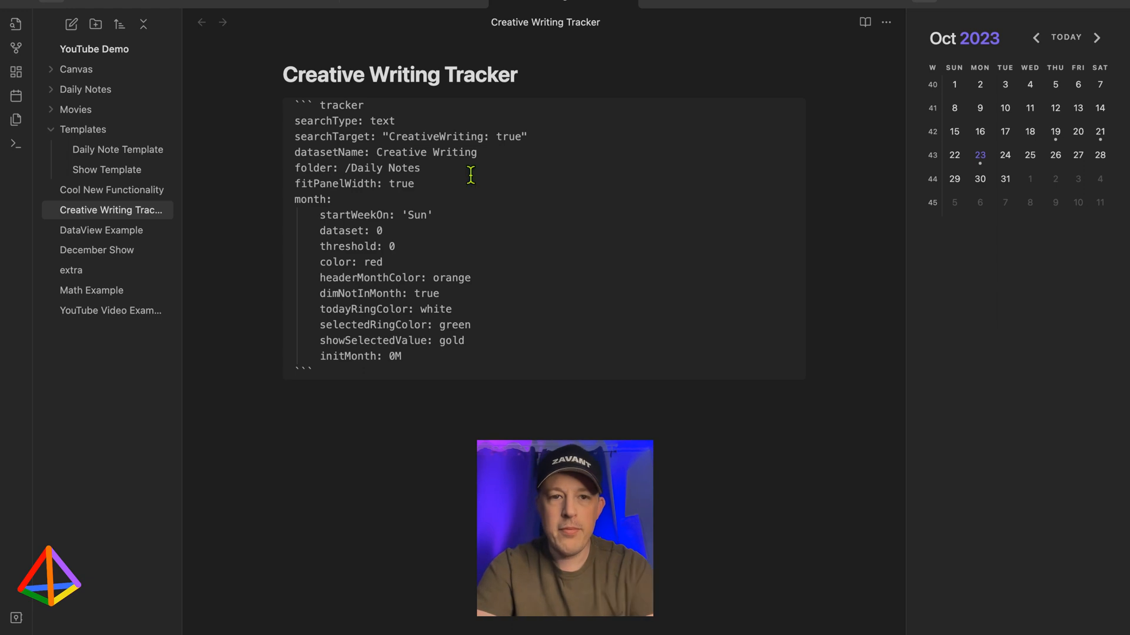
click(444, 369)
key(Down)
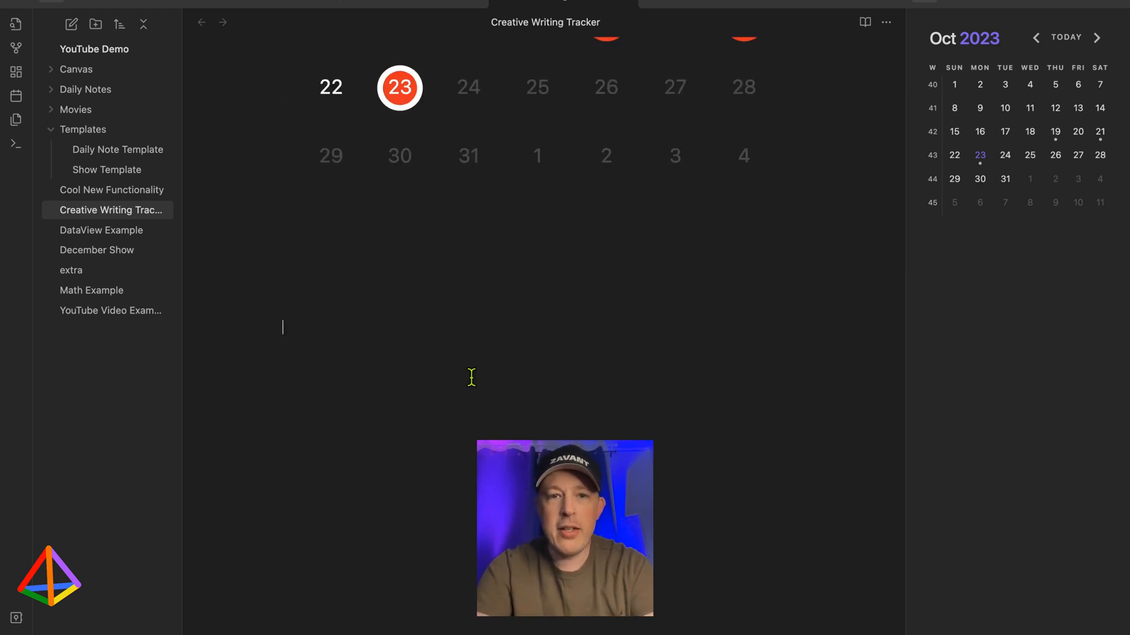
Review the rendered tracker calendar and the fitPanelWidth, startWeekOn, dataset and threshold settings in its code block
scroll(471, 377, up, 5)
scroll(470, 376, up, 2)
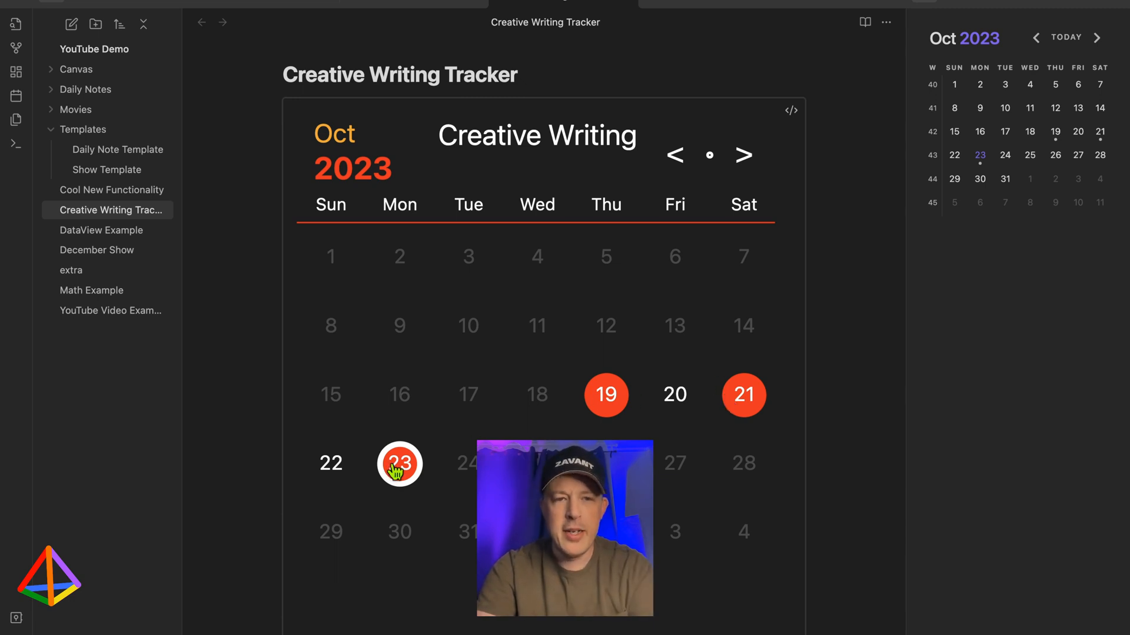
scroll(463, 463, down, 3)
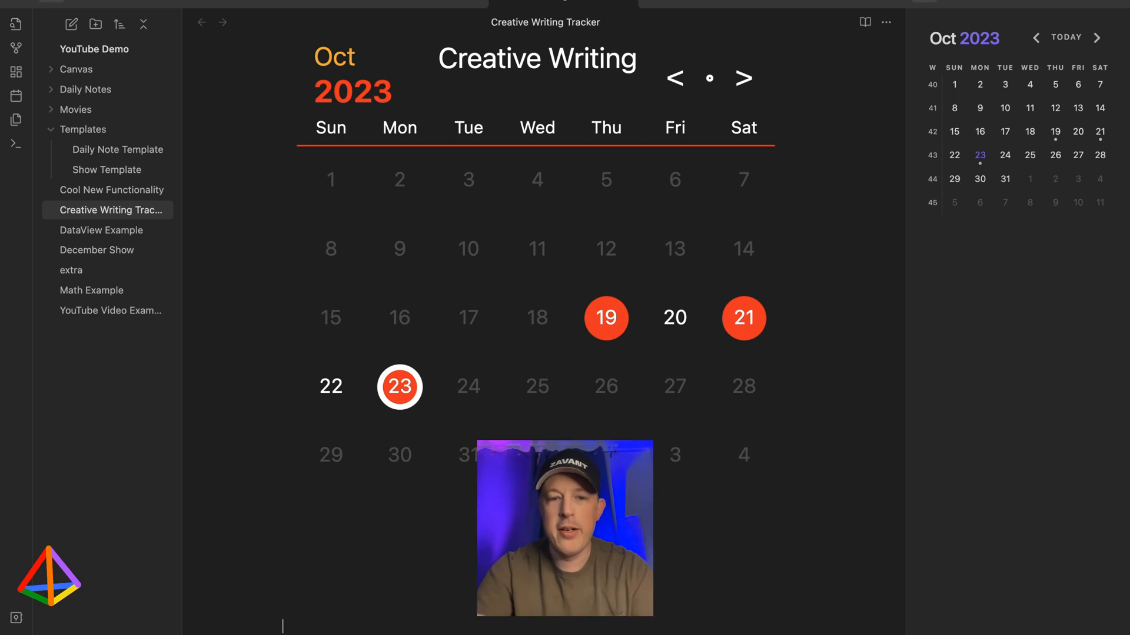
key(Up)
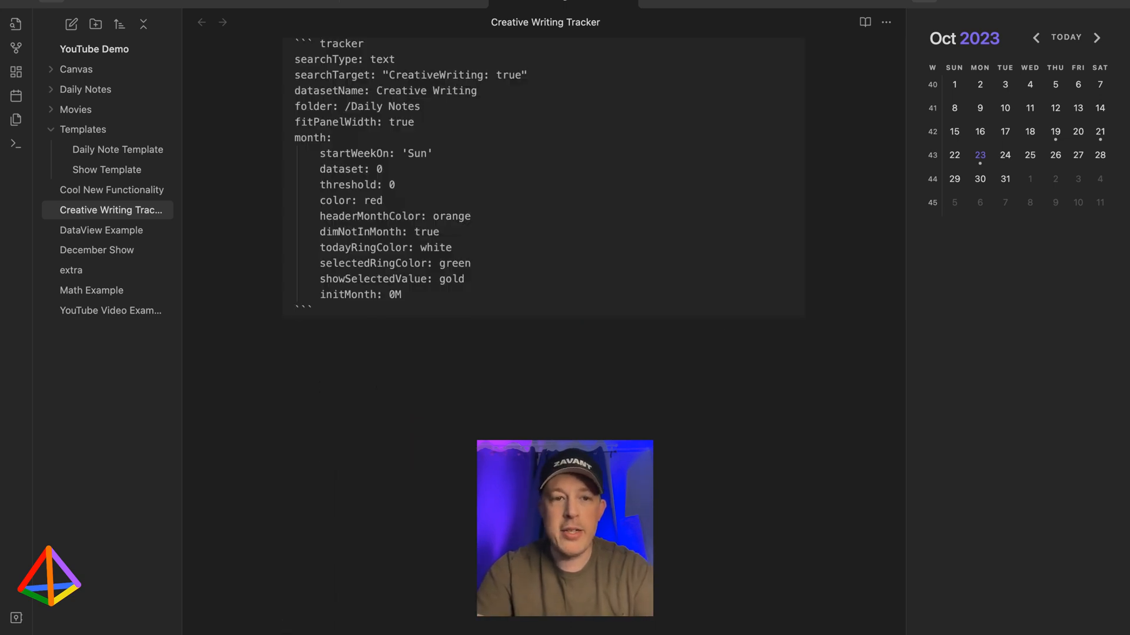
scroll(308, 193, up, 2)
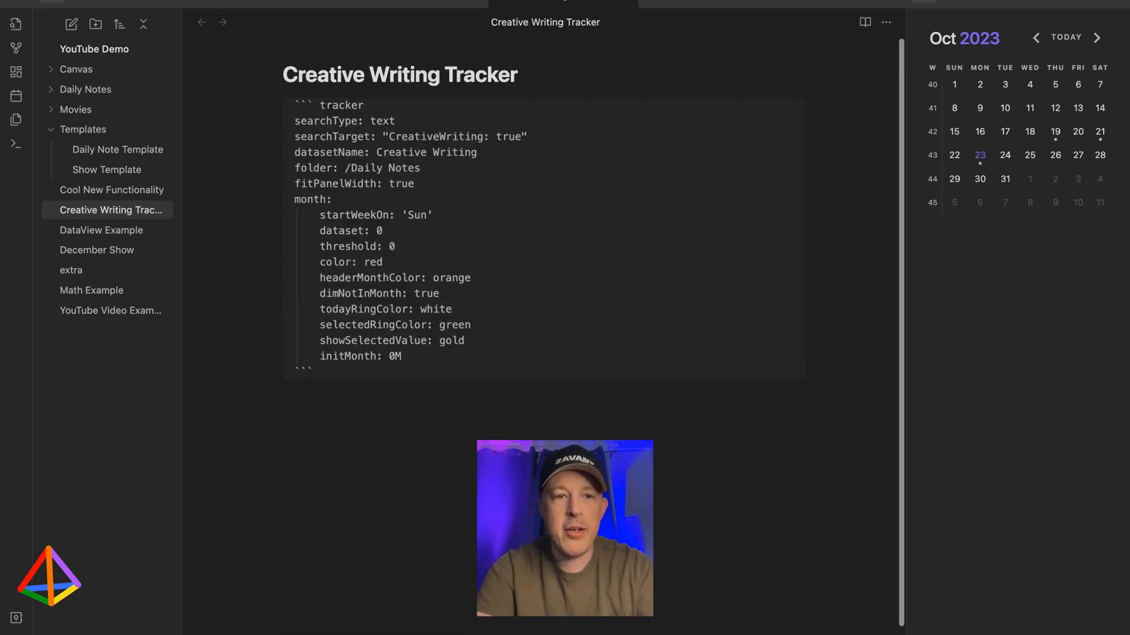
drag(294, 184, 414, 185)
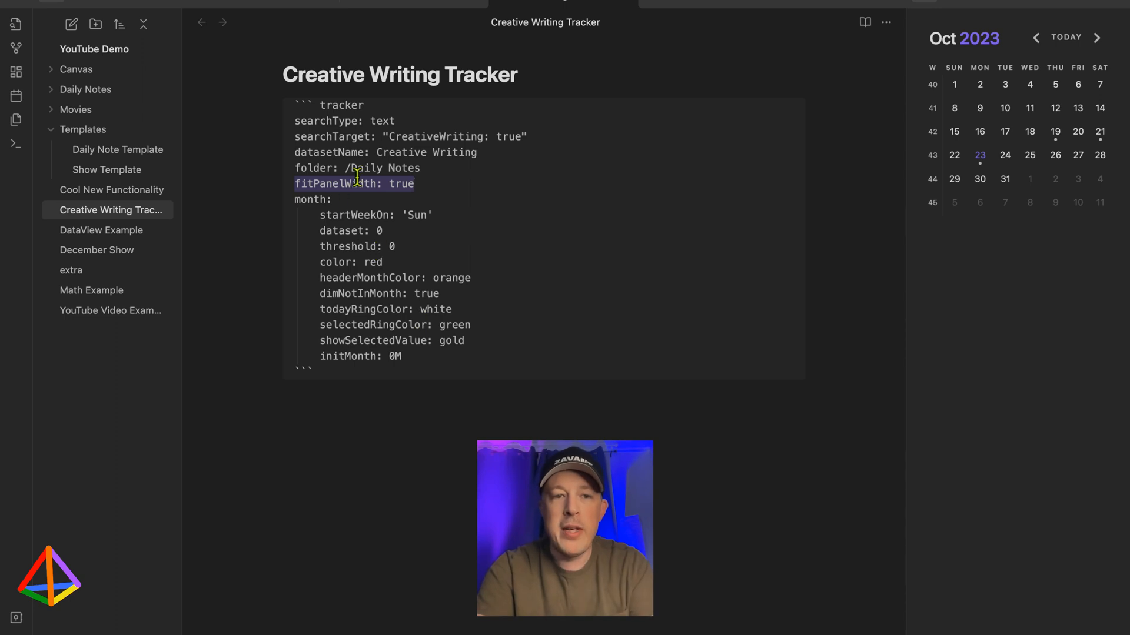
click(407, 184)
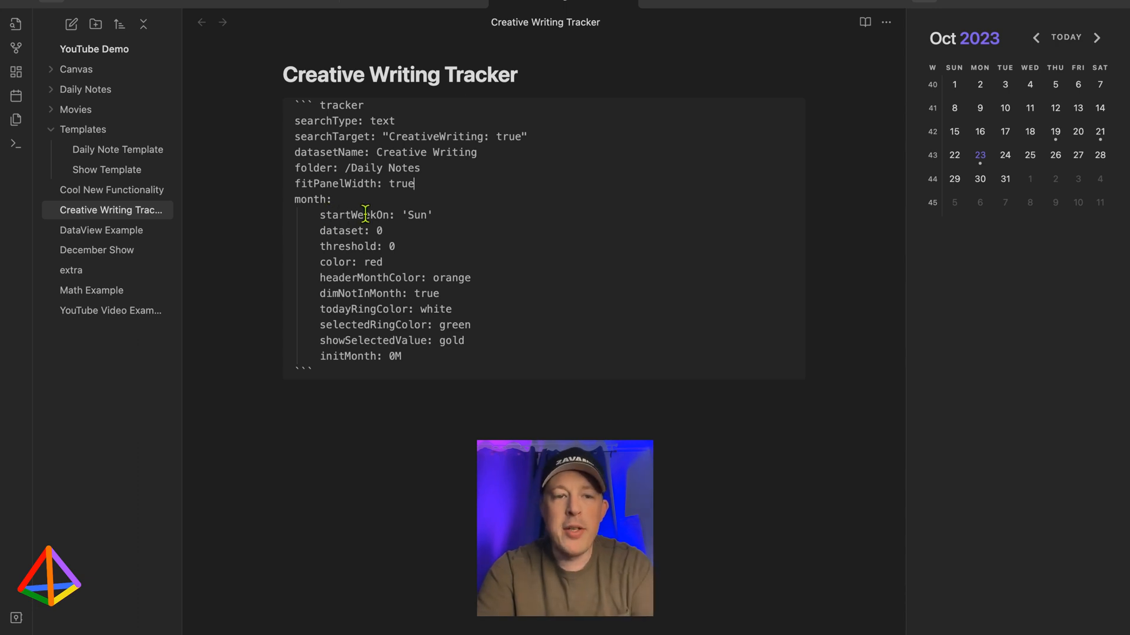
double_click(415, 216)
click(372, 231)
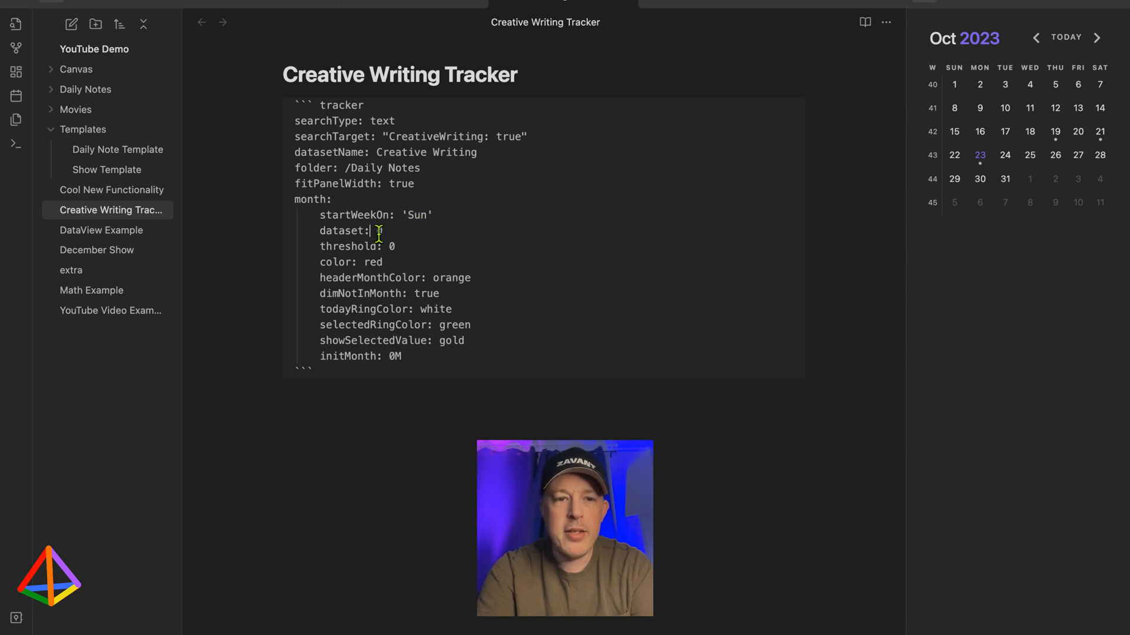
click(414, 248)
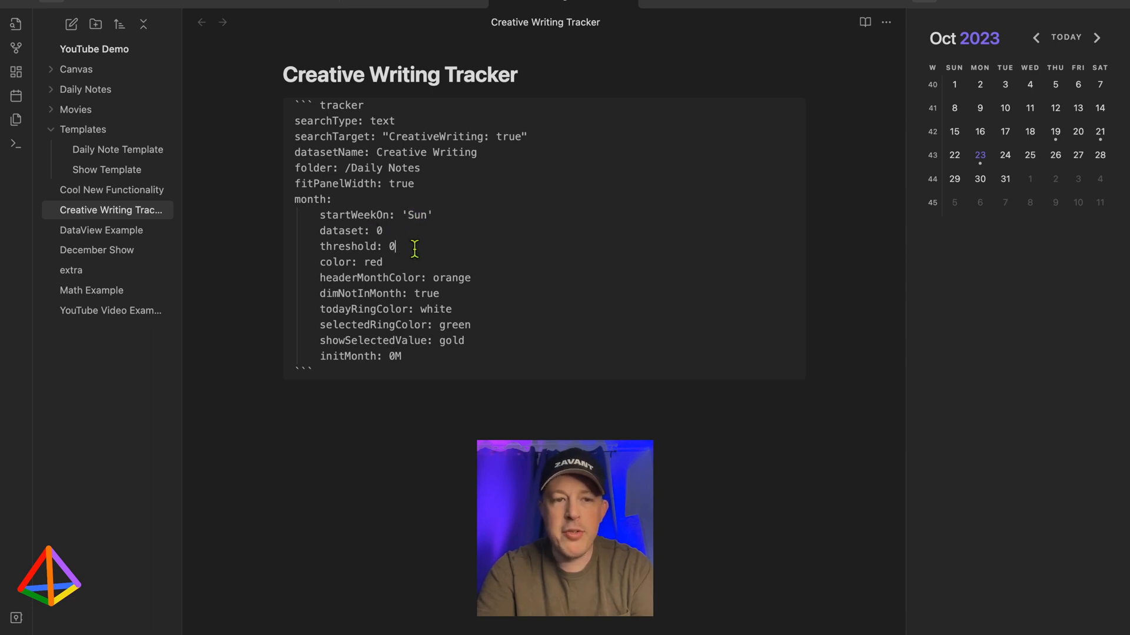
Set the color in the tracker code block to blue and render the calendar
double_click(370, 263)
text(blue)
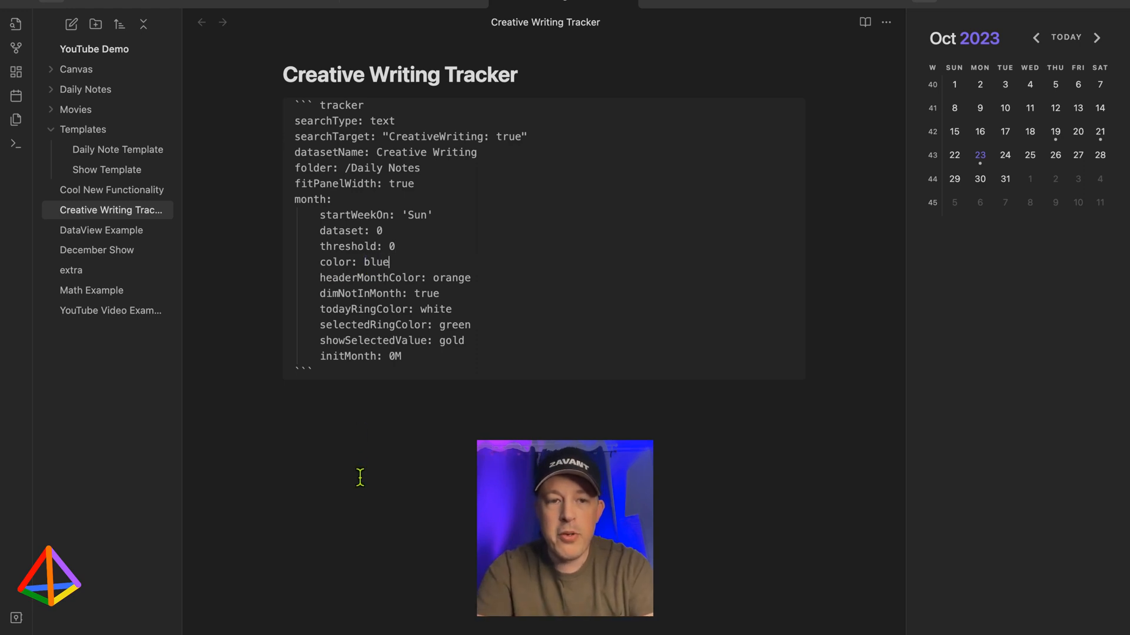
click(360, 476)
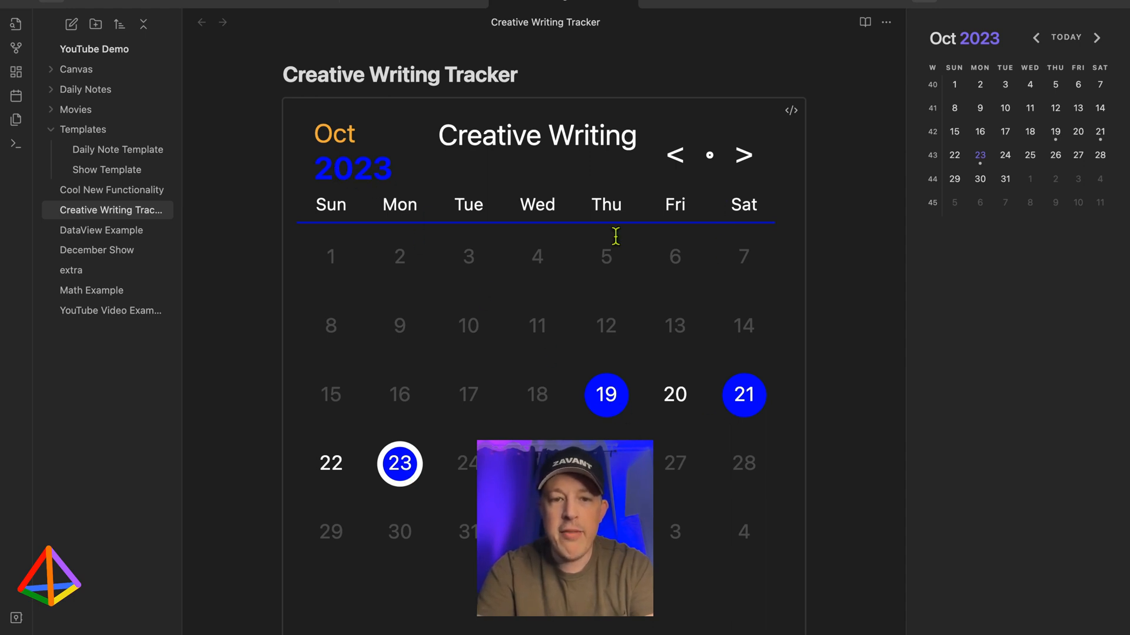
Set the headerMonthColor in the tracker code block to white and check the month heading in the rendered calendar
scroll(465, 537, down, 3)
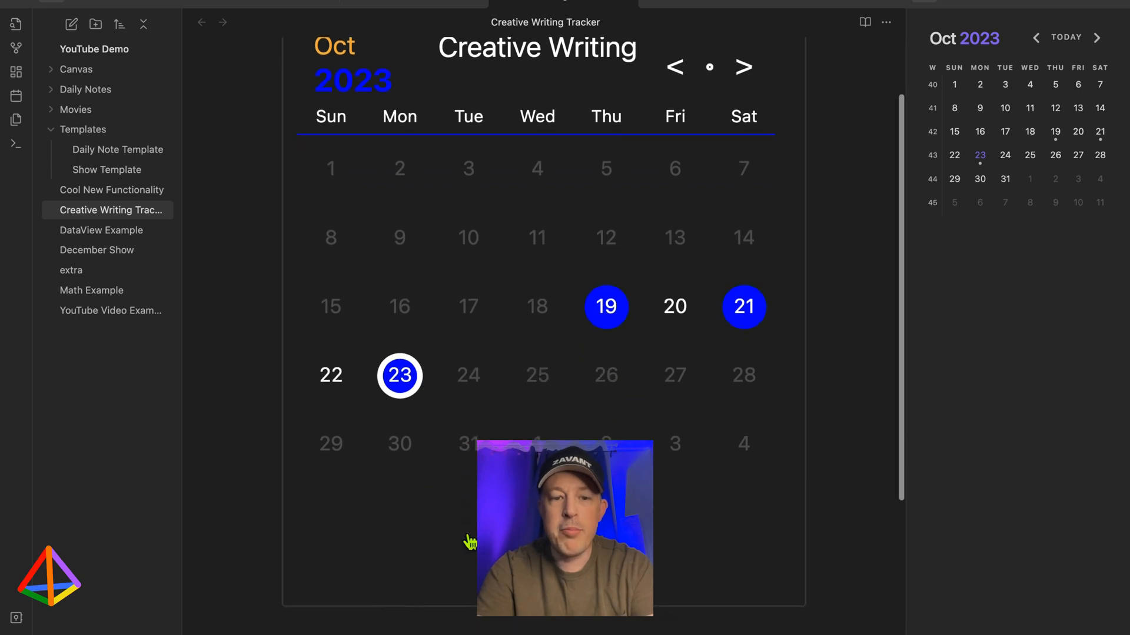
key(Up)
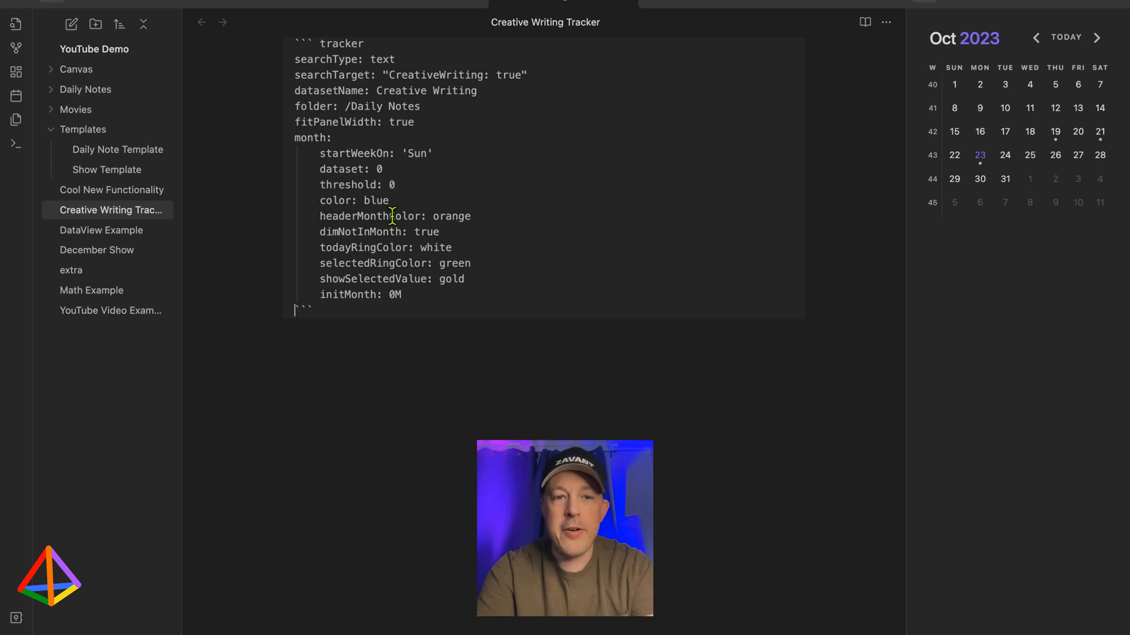
double_click(440, 218)
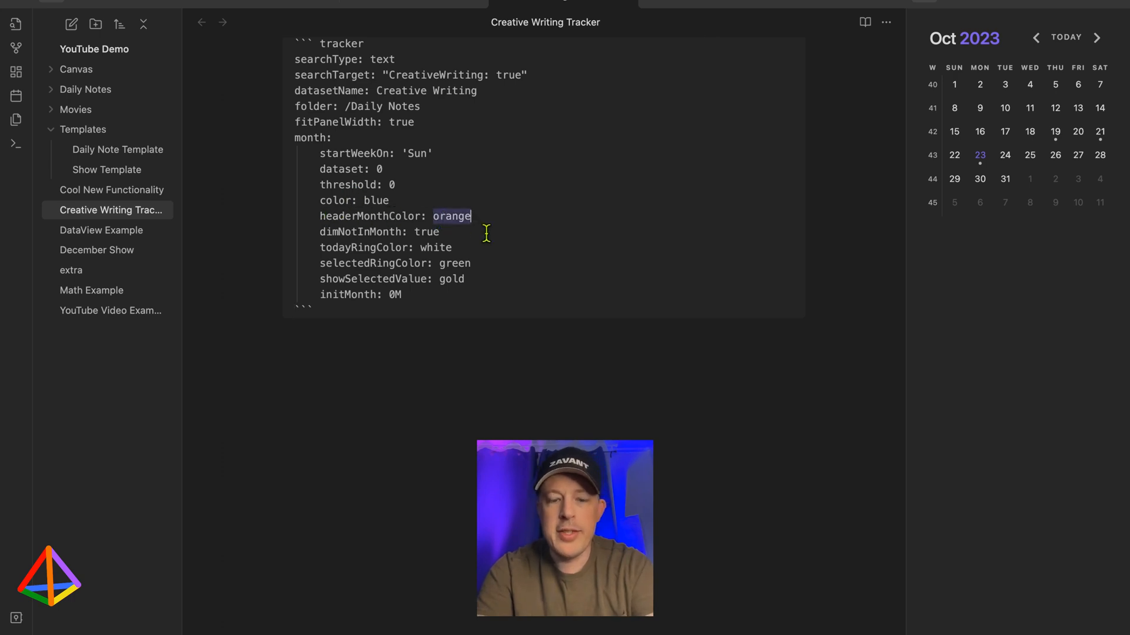
text(white)
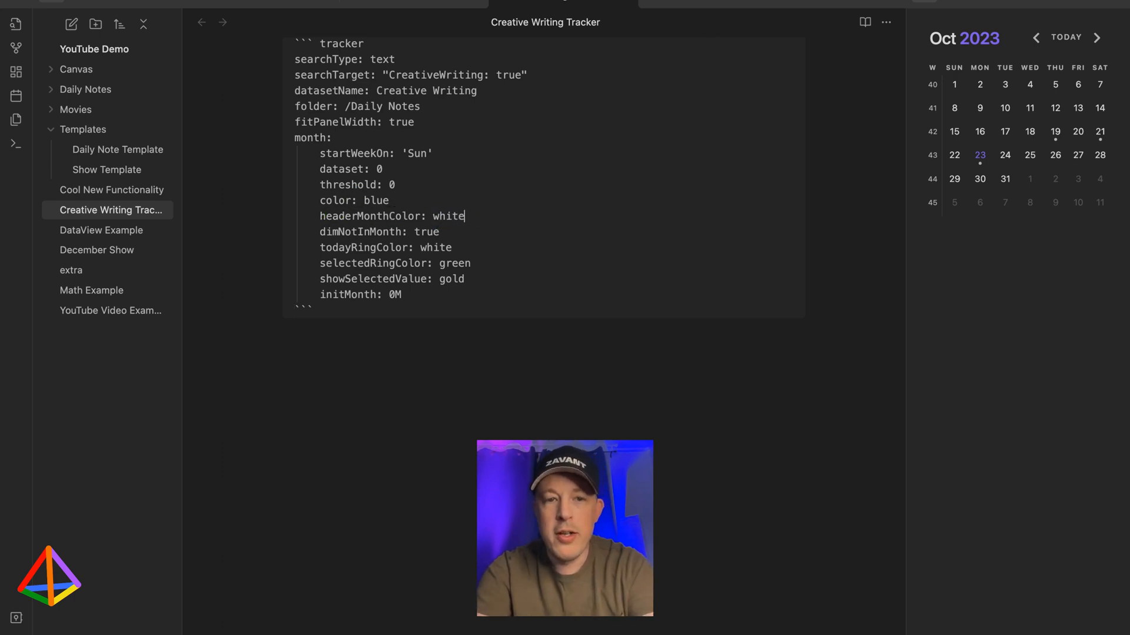
click(444, 463)
scroll(444, 463, up, 5)
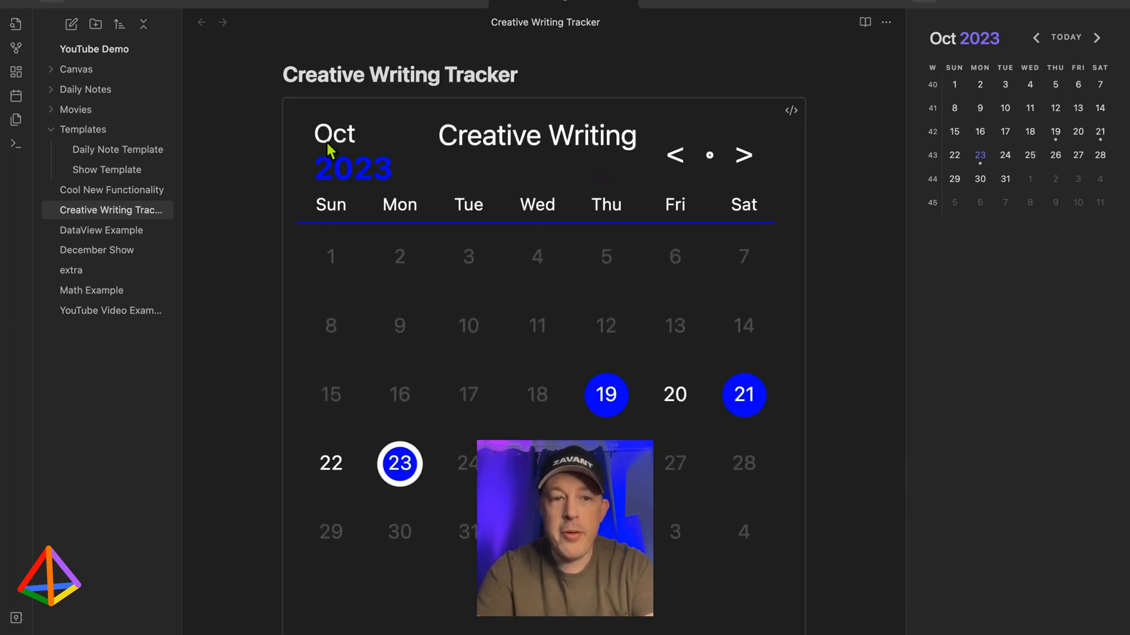
Set the headerMonthColor in the tracker code block to gold and render the calendar
scroll(340, 135, down, 6)
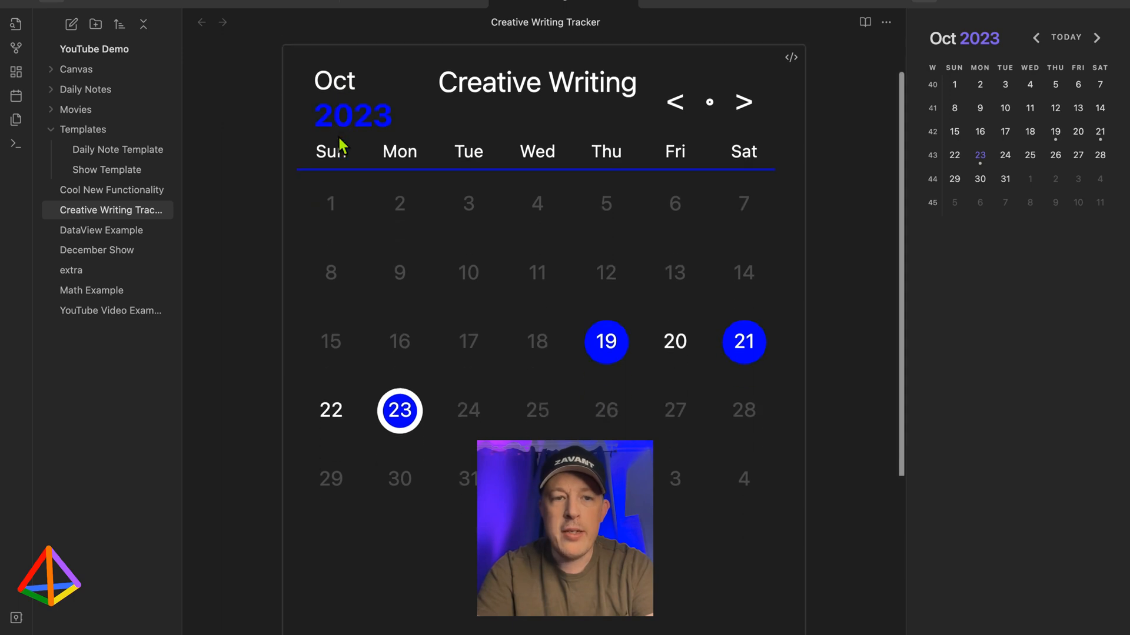
click(384, 451)
key(Up)
key(Up)
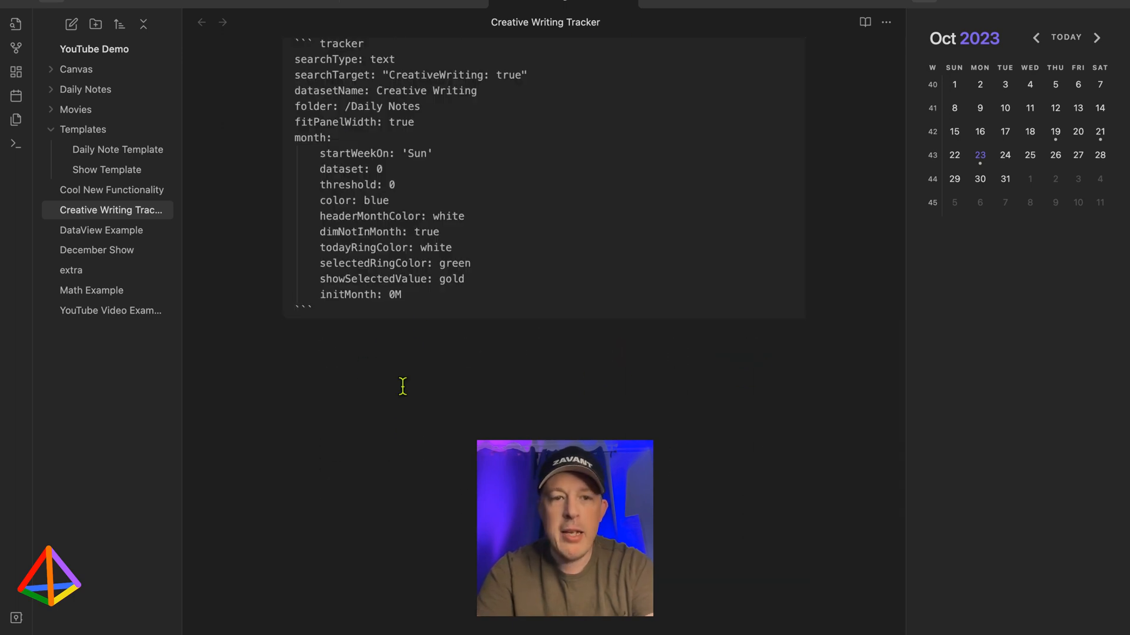
double_click(449, 217)
text(yell)
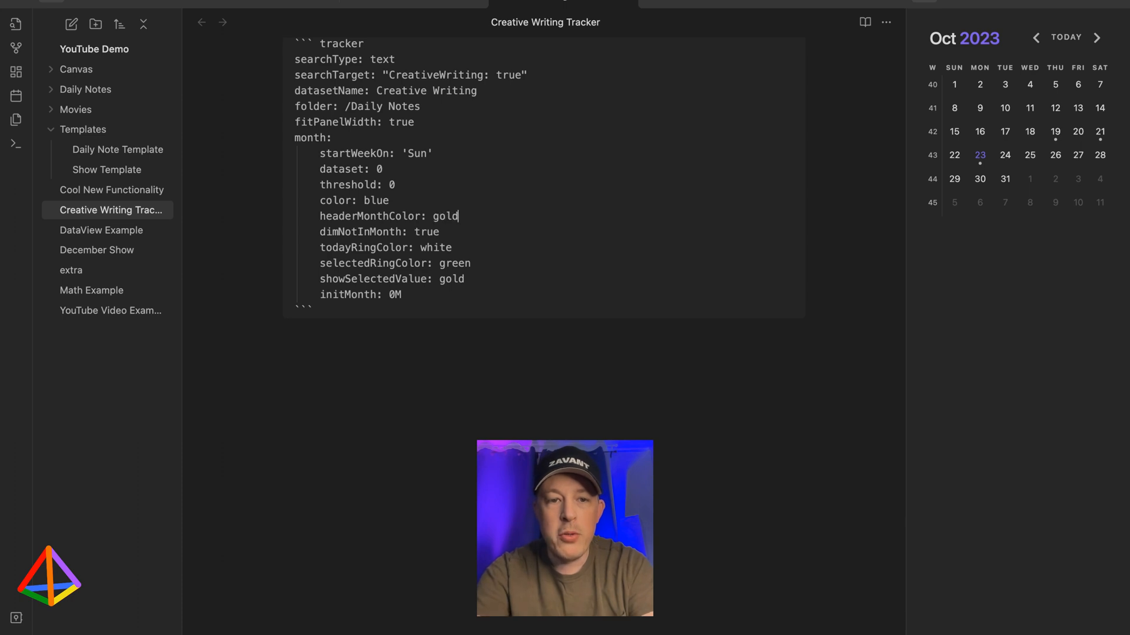
click(432, 456)
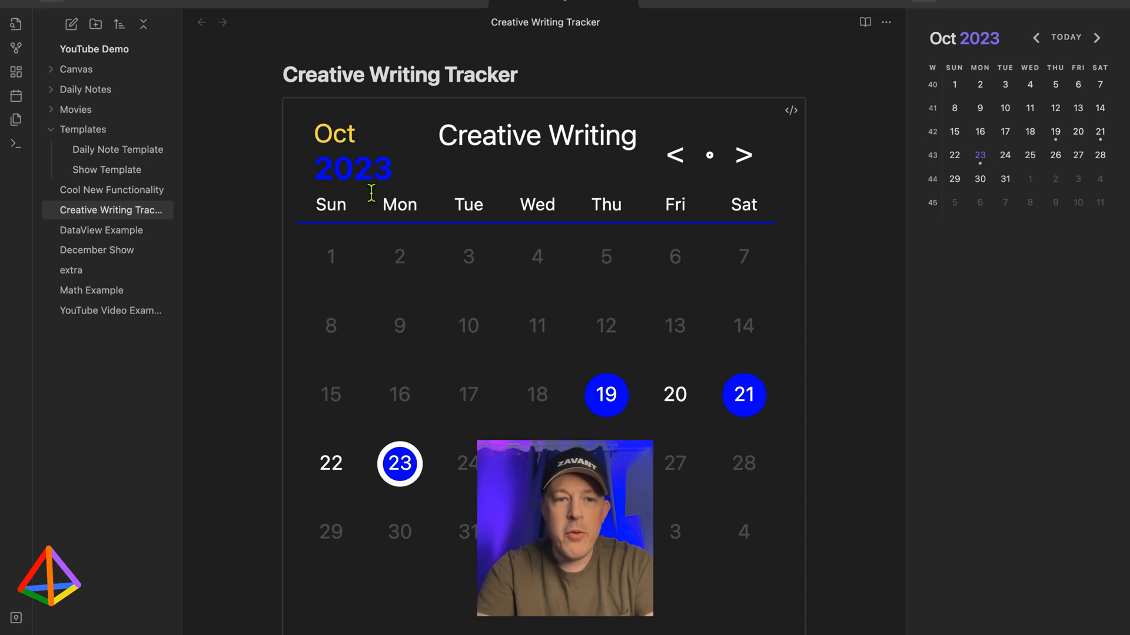
Set the tracker's color to red, and page the rendered calendar back one month and forward again
scroll(388, 207, down, 3)
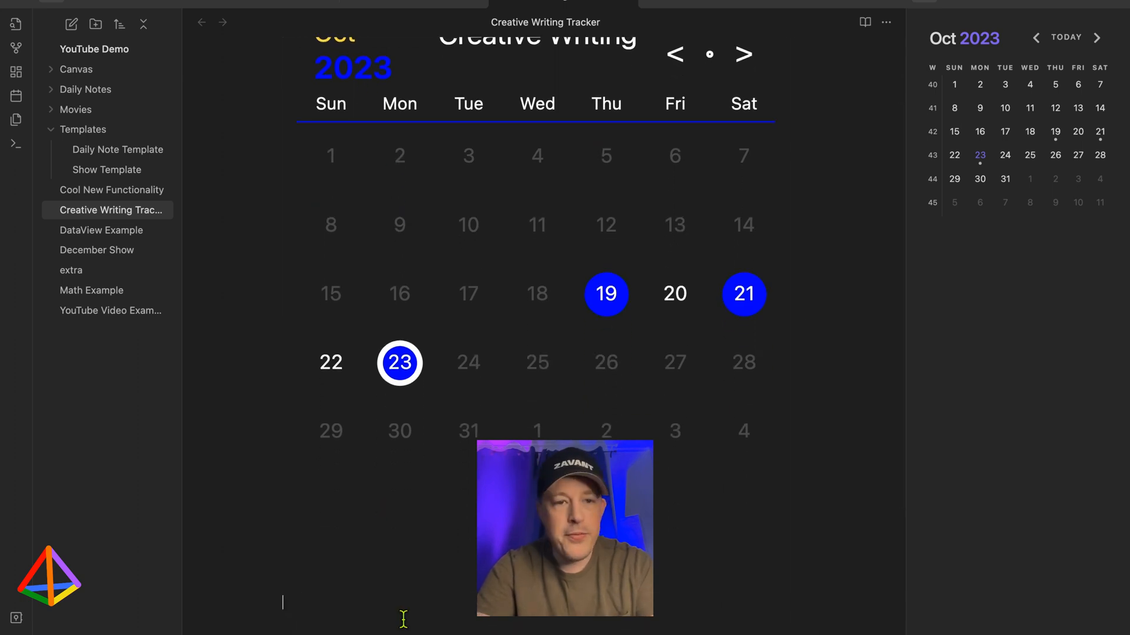
key(Up)
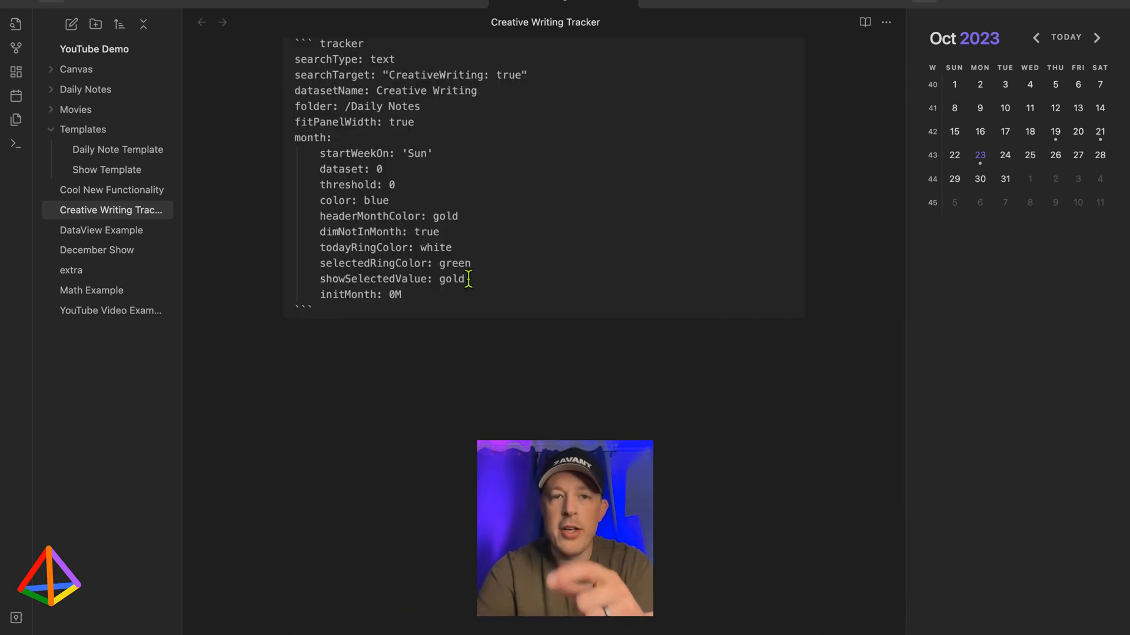
double_click(449, 216)
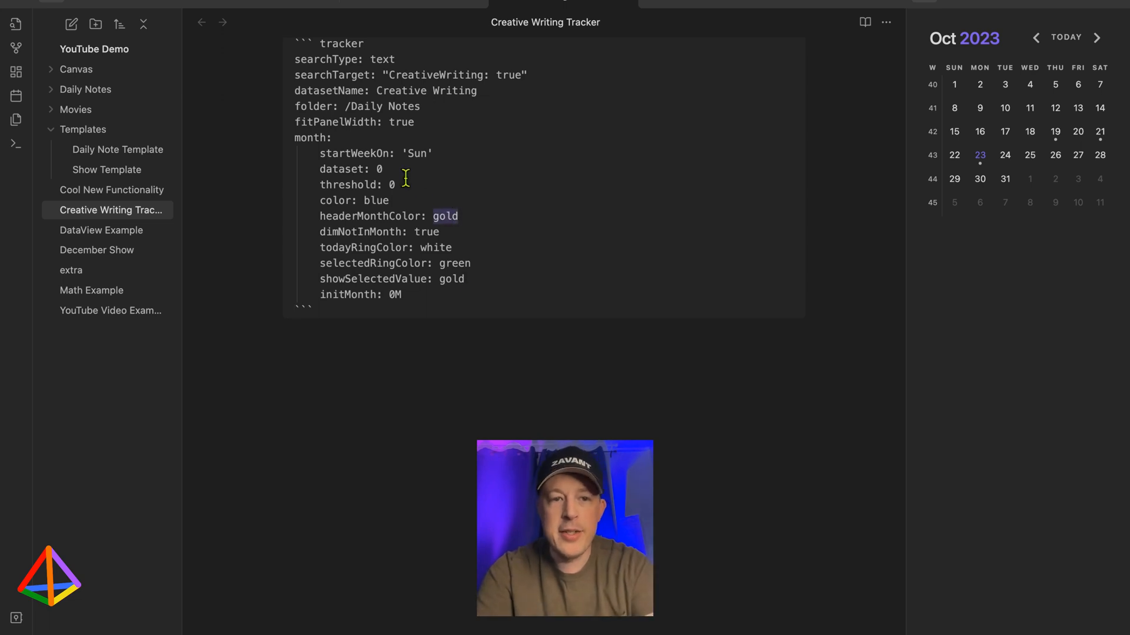
double_click(373, 200)
text(red)
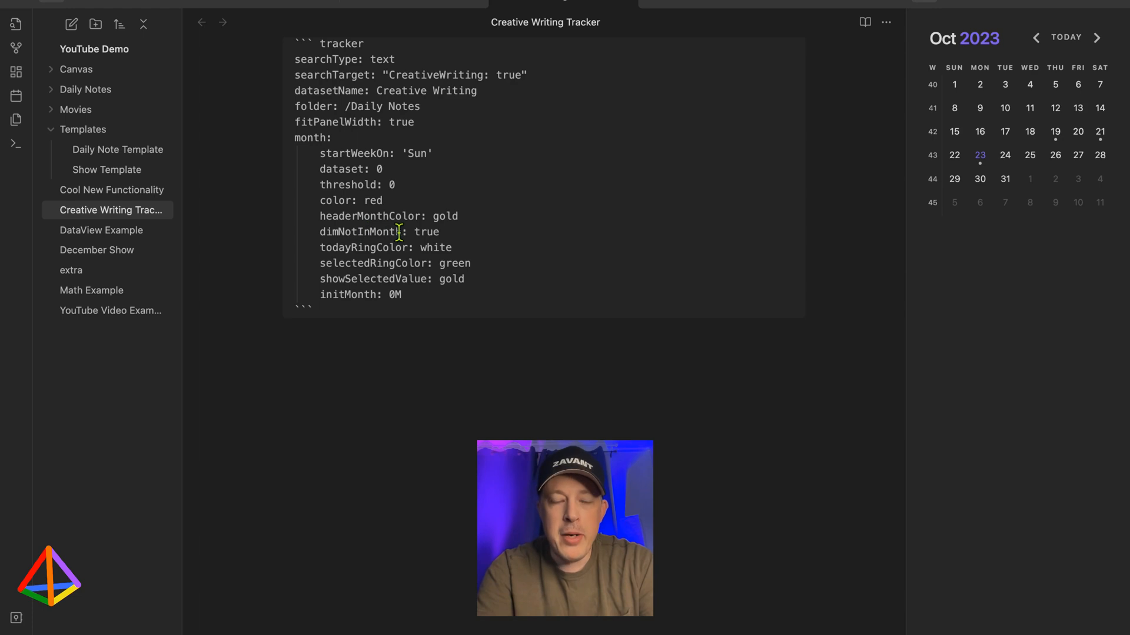
click(426, 385)
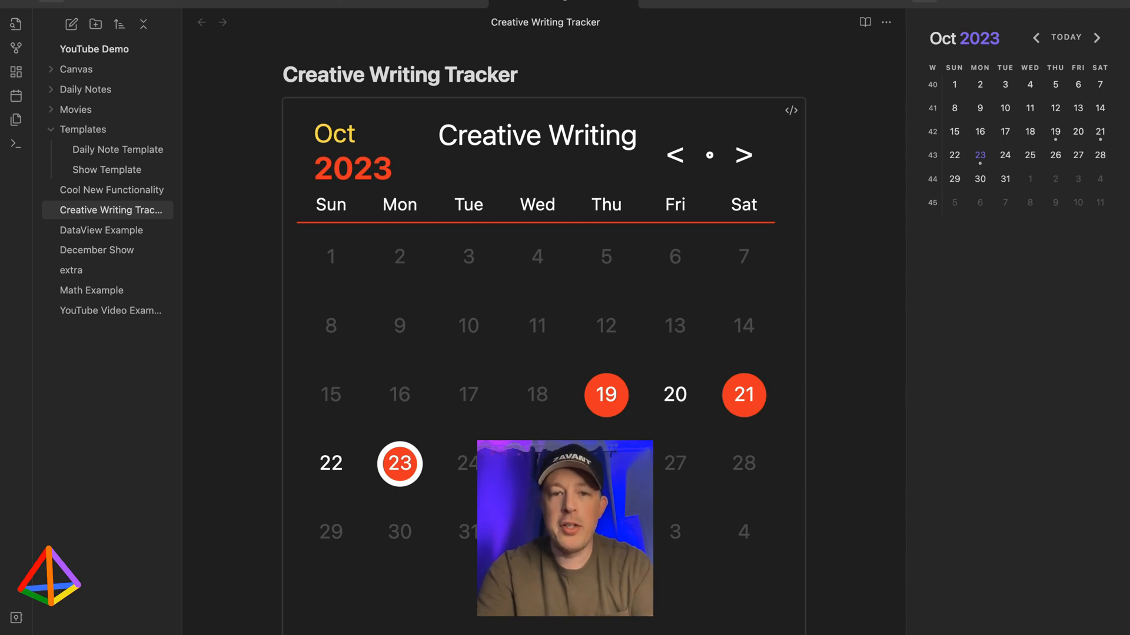
click(675, 155)
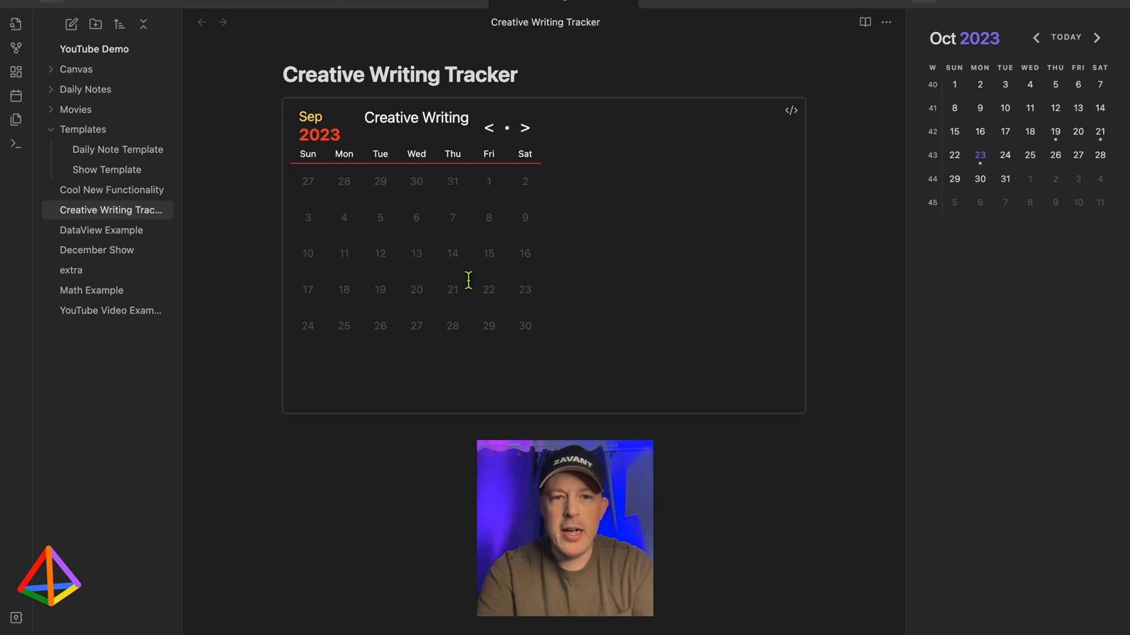
click(525, 128)
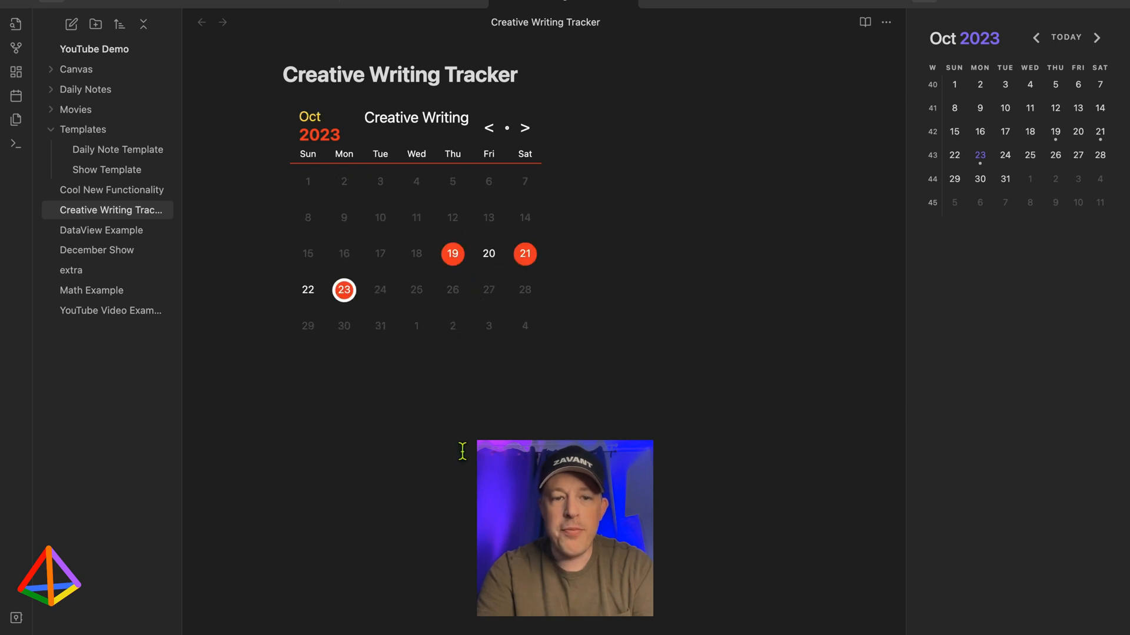
Set the todayRingColor in the tracker code block to green and check today's ring in the rendered calendar
key(Up)
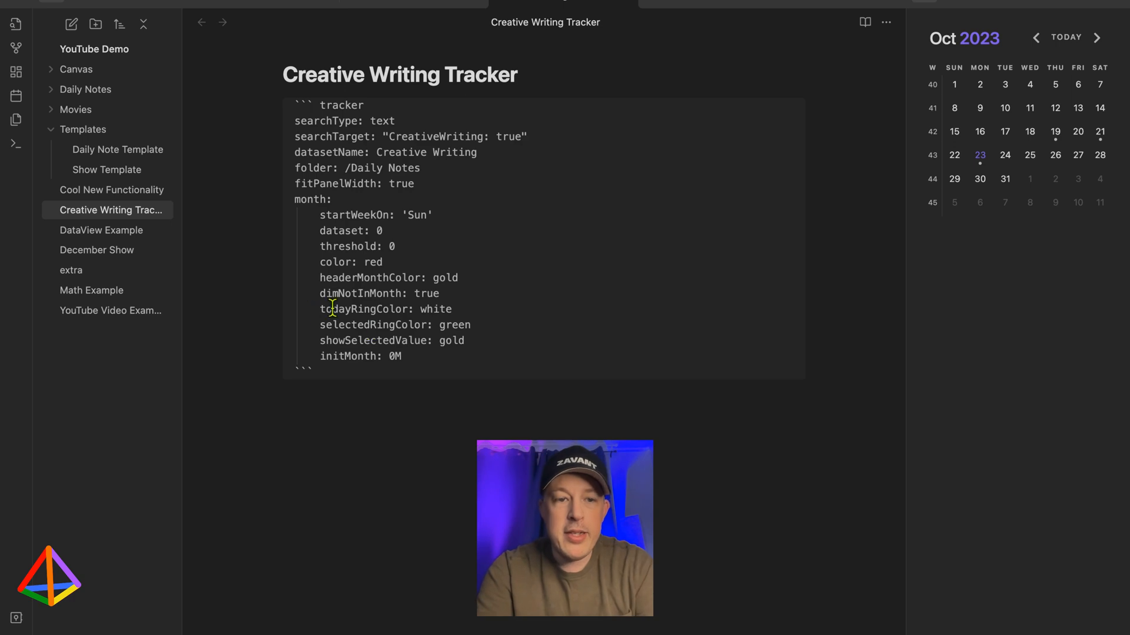
double_click(436, 308)
text(green)
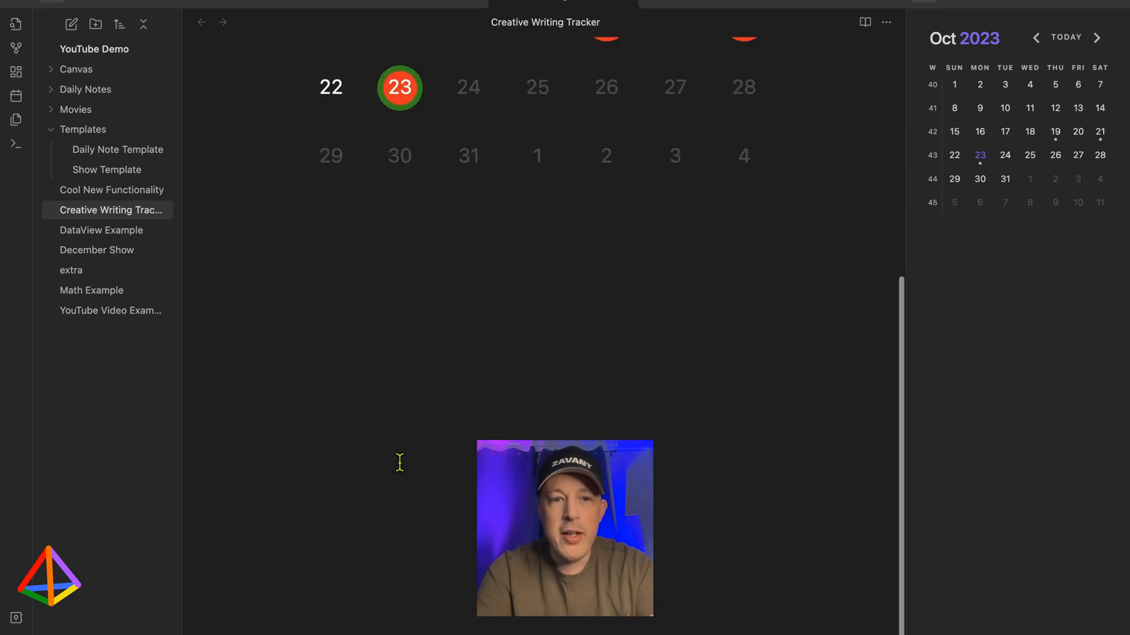
scroll(405, 98, up, 3)
scroll(405, 98, up, 1)
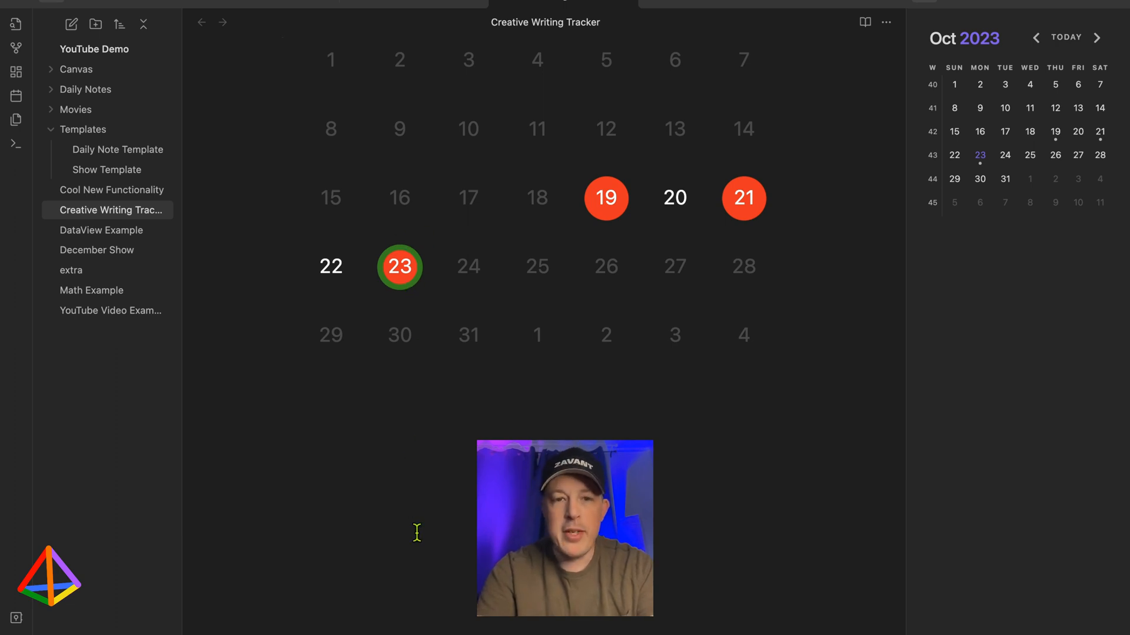
scroll(417, 532, up, 3)
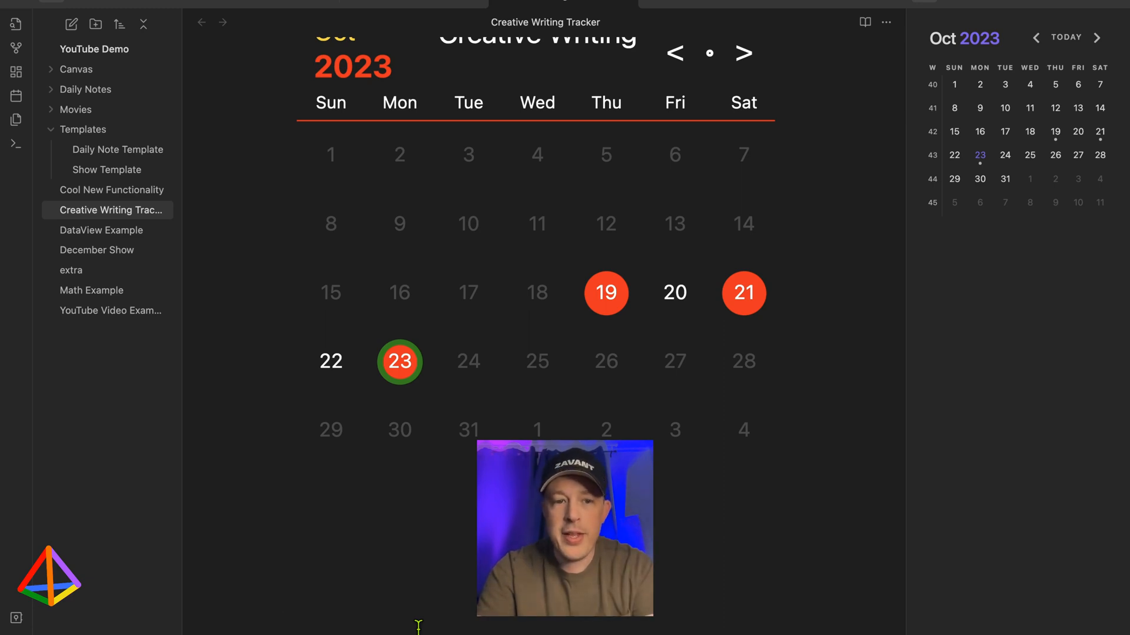
Set the selectedRingColor in the tracker code block to purple and select a day in the rendered calendar
key(Up)
key(Up)
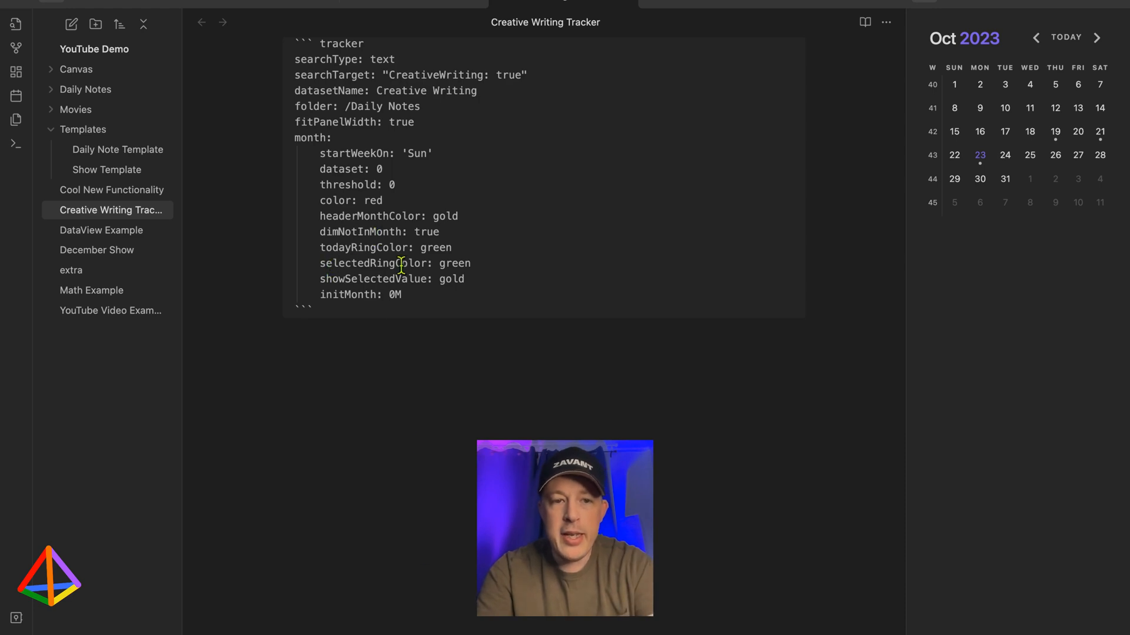
double_click(452, 263)
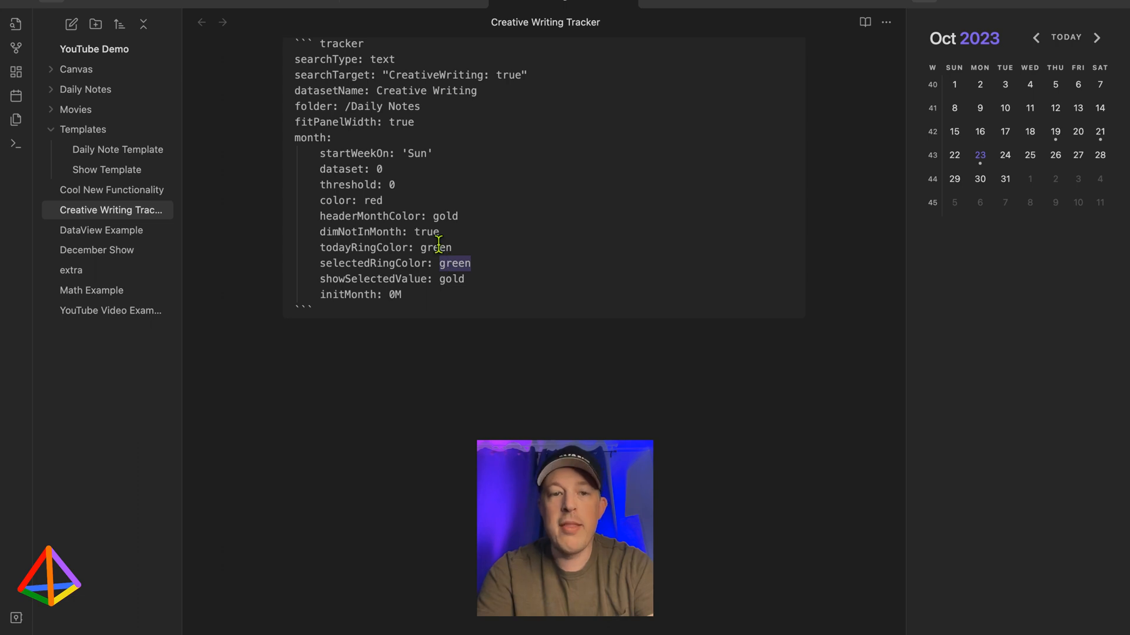
text(purpl)
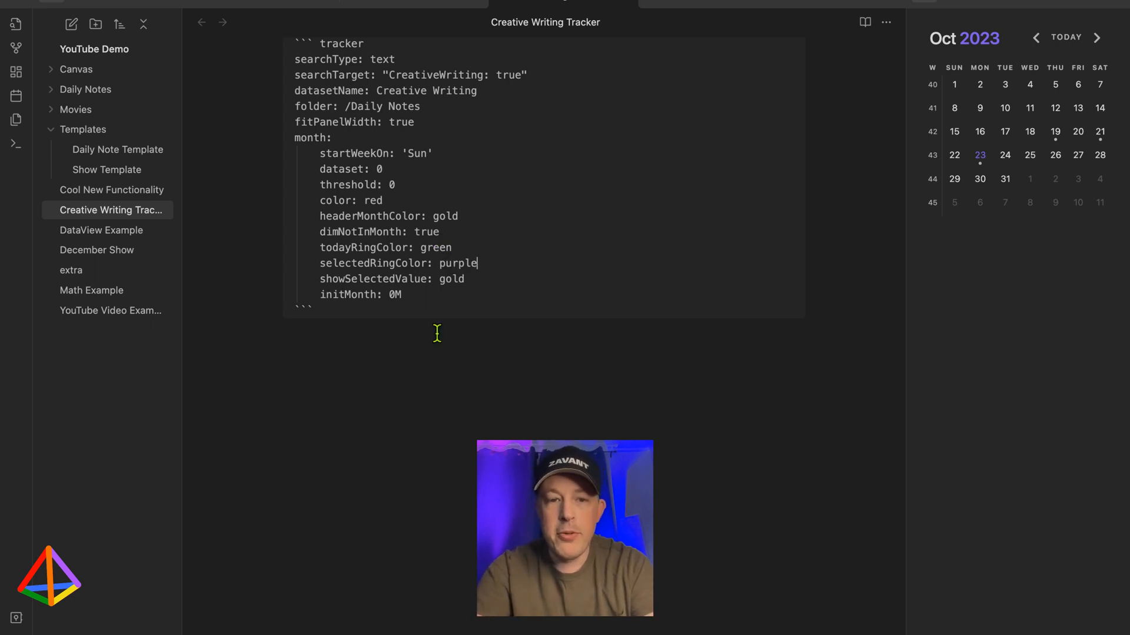
click(433, 389)
scroll(433, 389, up, 4)
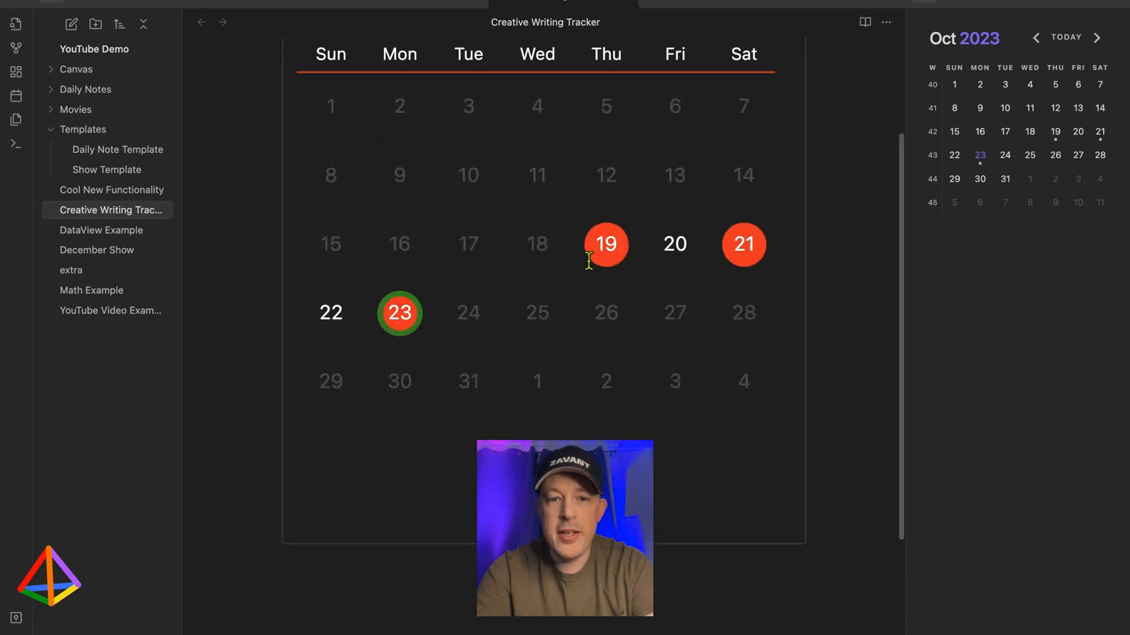
click(602, 246)
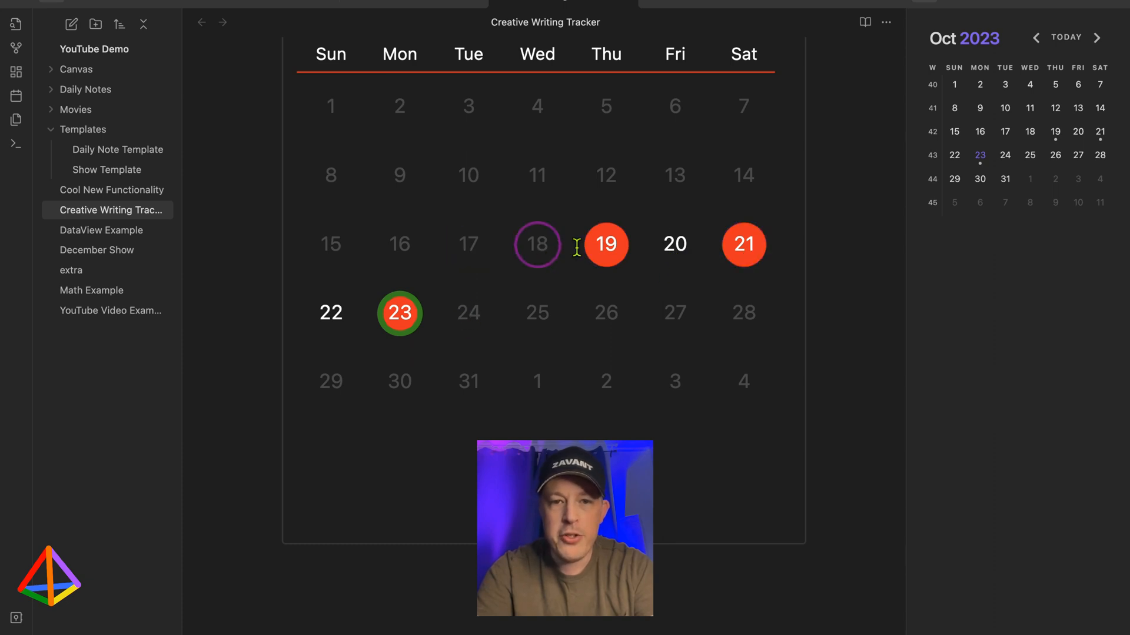
Examine the initMonth setting in the tracker code block and return to the rendered calendar
click(473, 550)
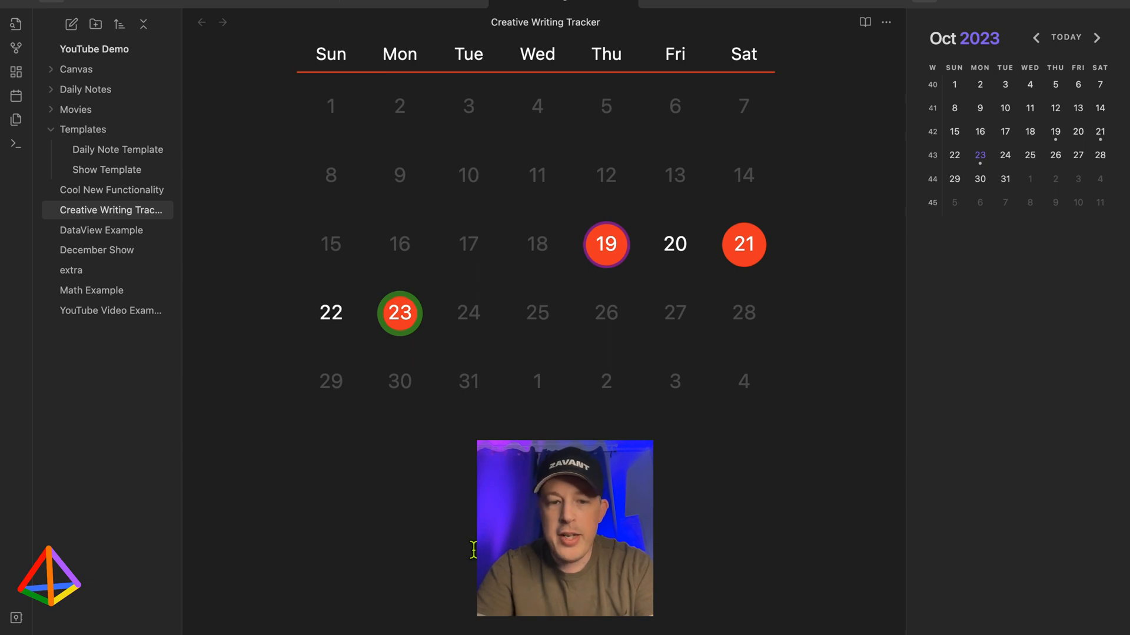
key(Up)
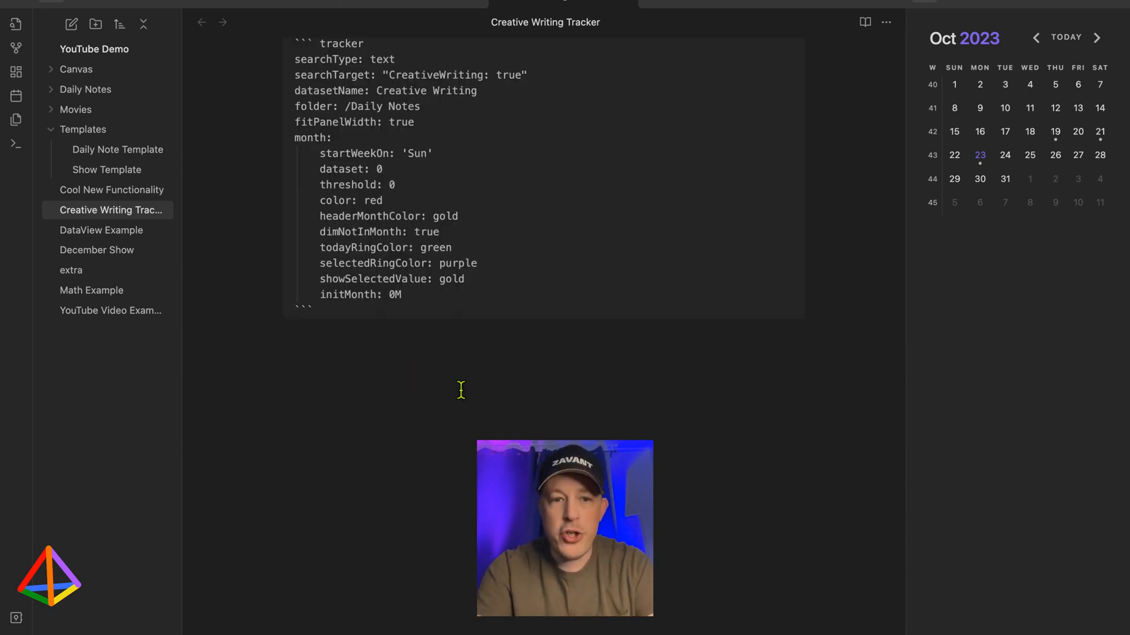
double_click(398, 294)
drag(383, 292, 320, 294)
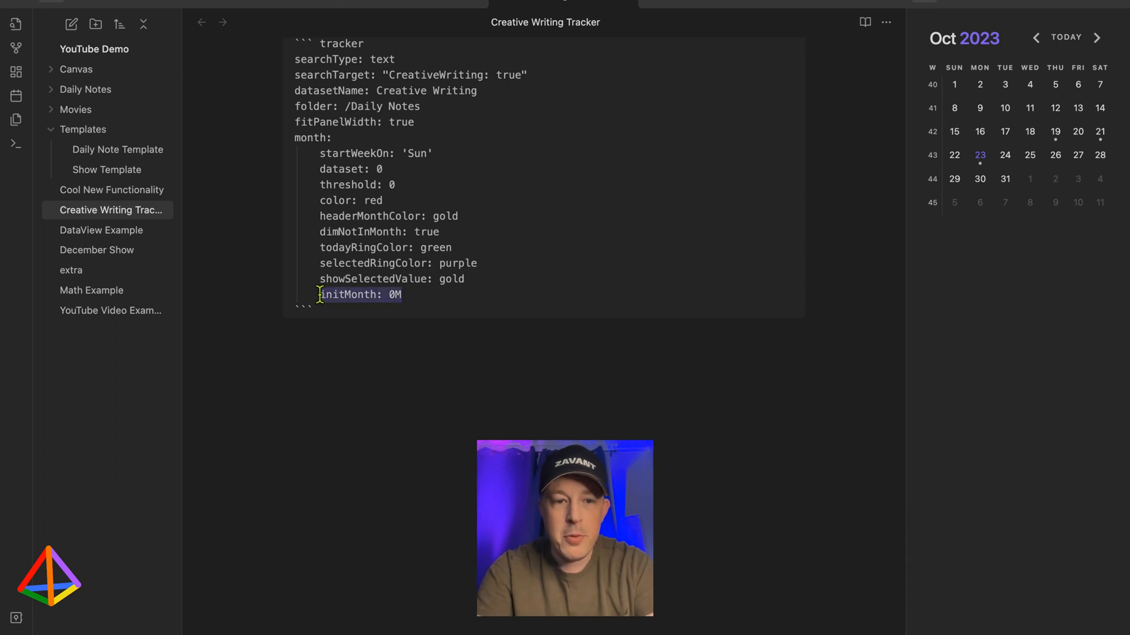
click(343, 386)
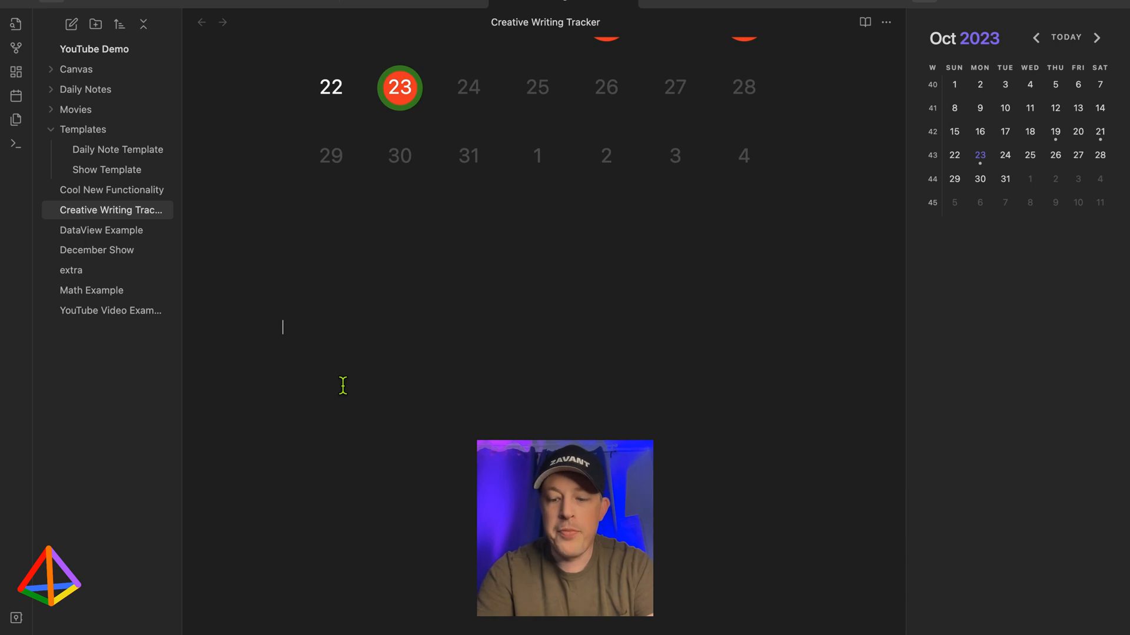
Select the entire creative writing tracker code block in the note
key(Up)
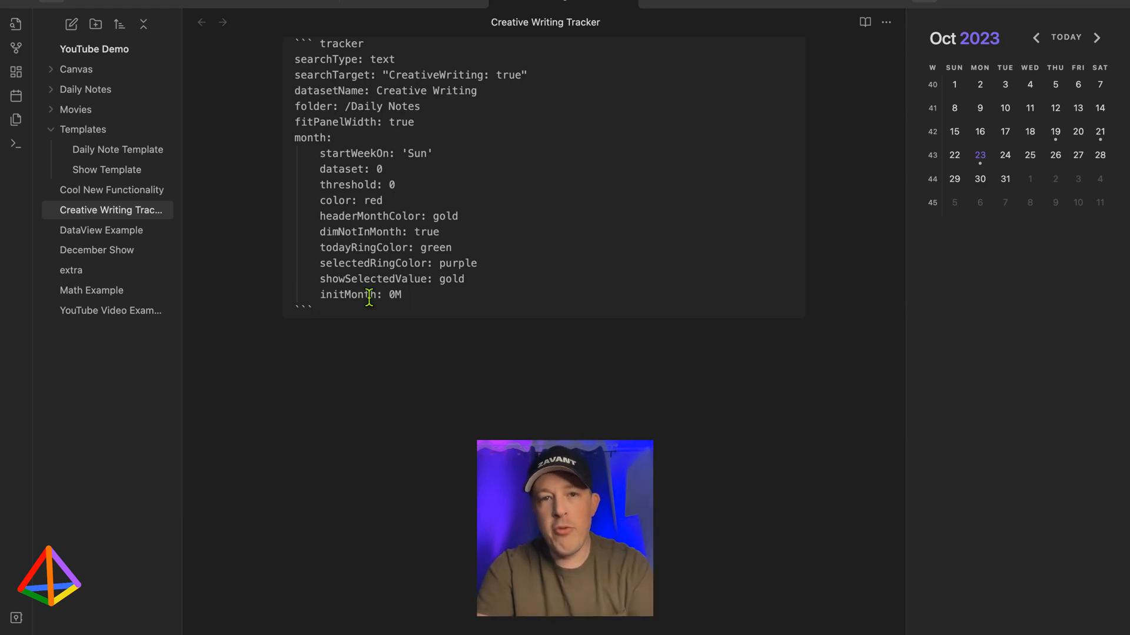
scroll(433, 284, up, 2)
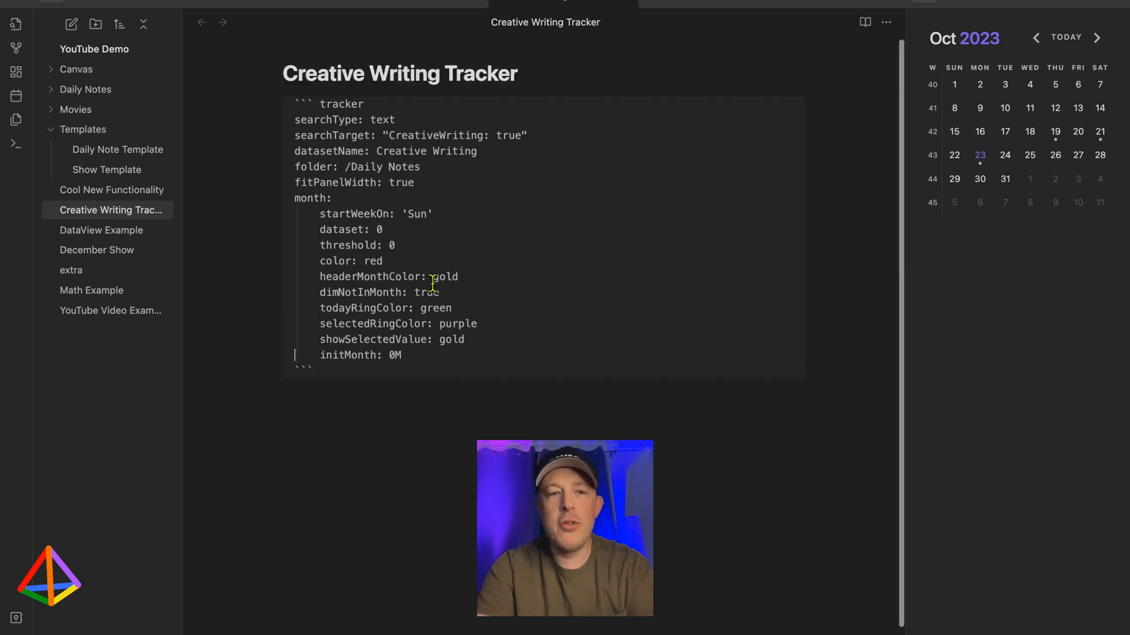
click(363, 380)
drag(363, 380, 292, 101)
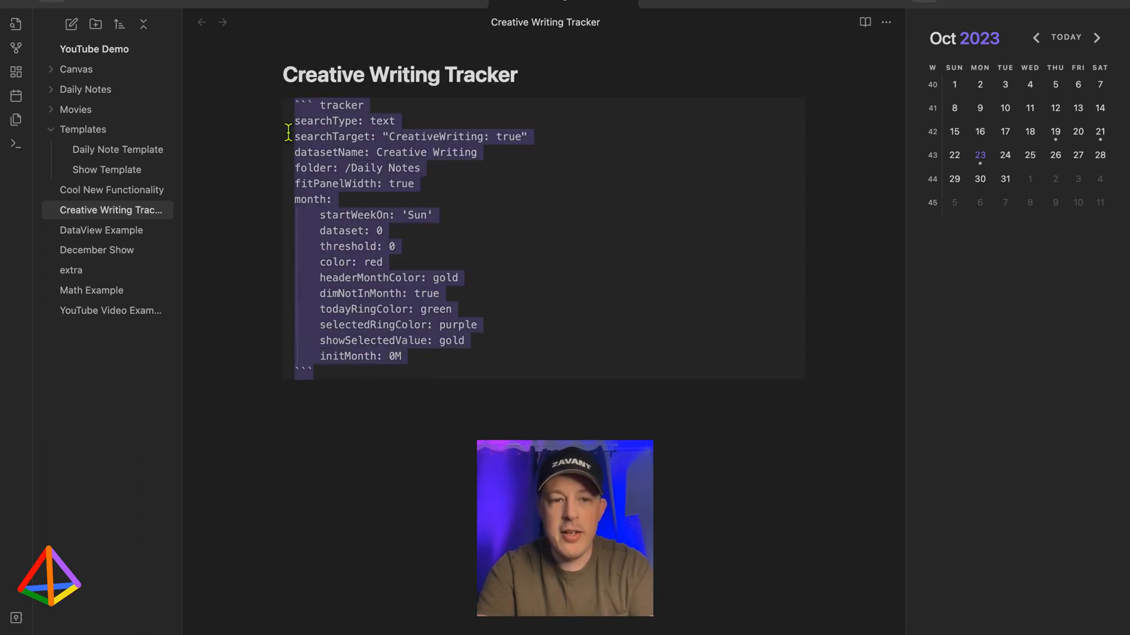
Try adding a second tracker block below the calendar with search target "Mandarin: true" and folder /000 Captain's Log/1. Days, and render it
click(369, 566)
text(``` tracker searchType: text searchTarget: "Mandarin: true" datasetName: Mandarin folder: /000 Captain's Log/1. Days fitPanelWidth: true month: 	startWeekOn: 'Sun' 	dataset: 0 	threshold: 0 	color: red 	headerMonthColor: orange 	dimNotInMonth: true 	todayRingColor: white 	selectedRingColor: green 	showSelectedValue: gold 	initMonth: 0M ```)
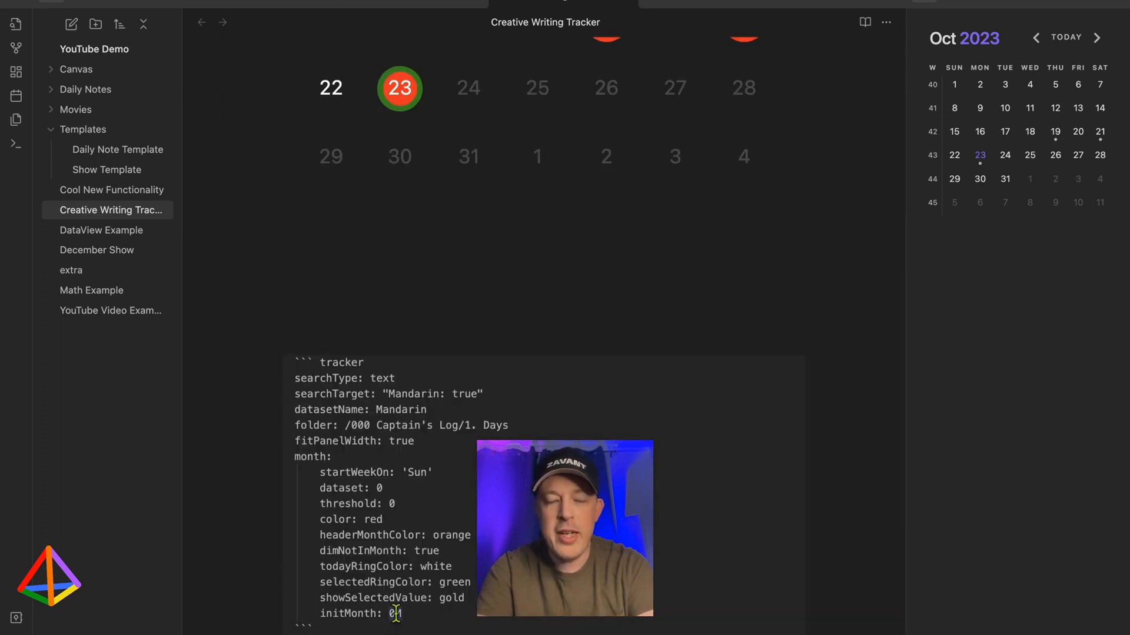
scroll(396, 614, down, 2)
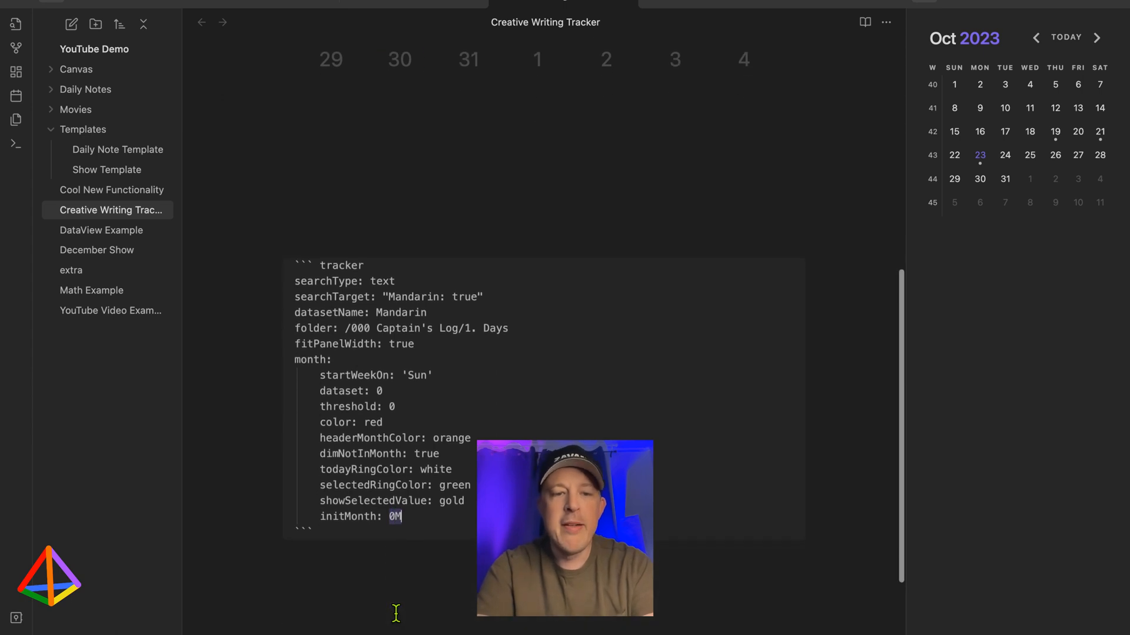
click(396, 613)
key(Return)
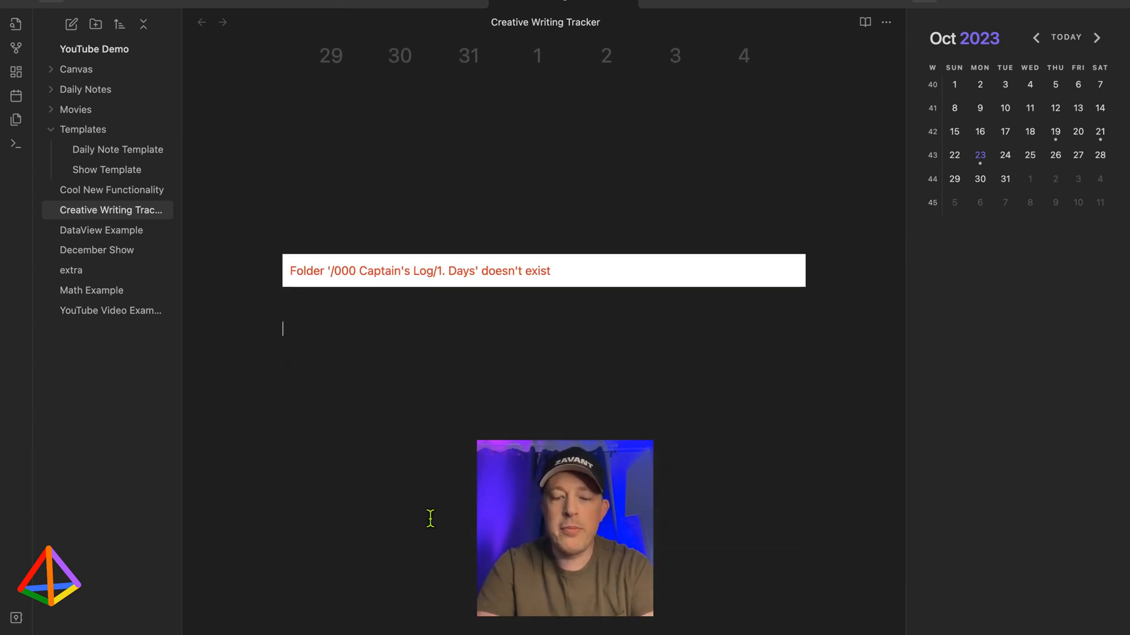
Delete the Mandarin tracker code block below the creative writing calendar
key(Up)
drag(333, 525, 283, 260)
key(BackSpace)
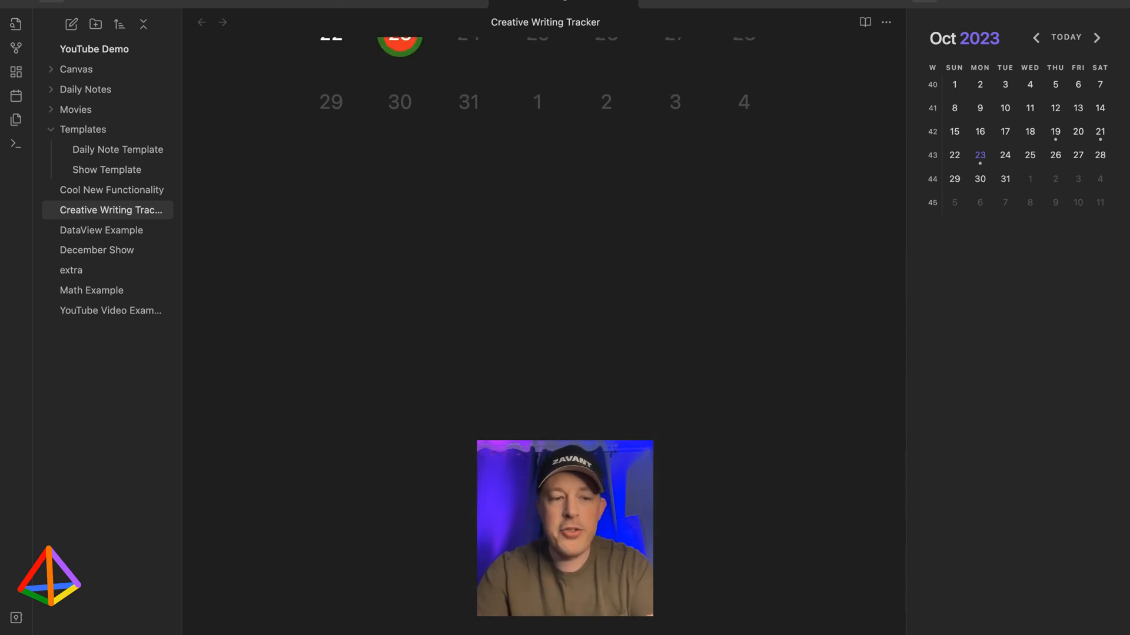
Review the full creative writing tracker code, including its initMonth line, and look over the resulting month calendar
key(Up)
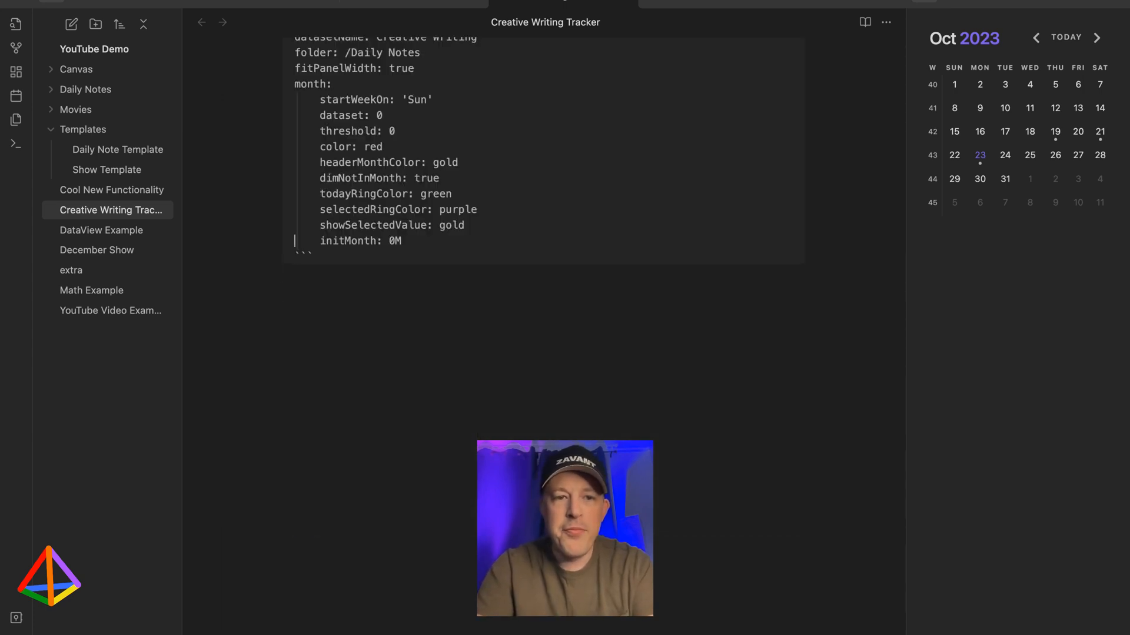
scroll(360, 285, up, 2)
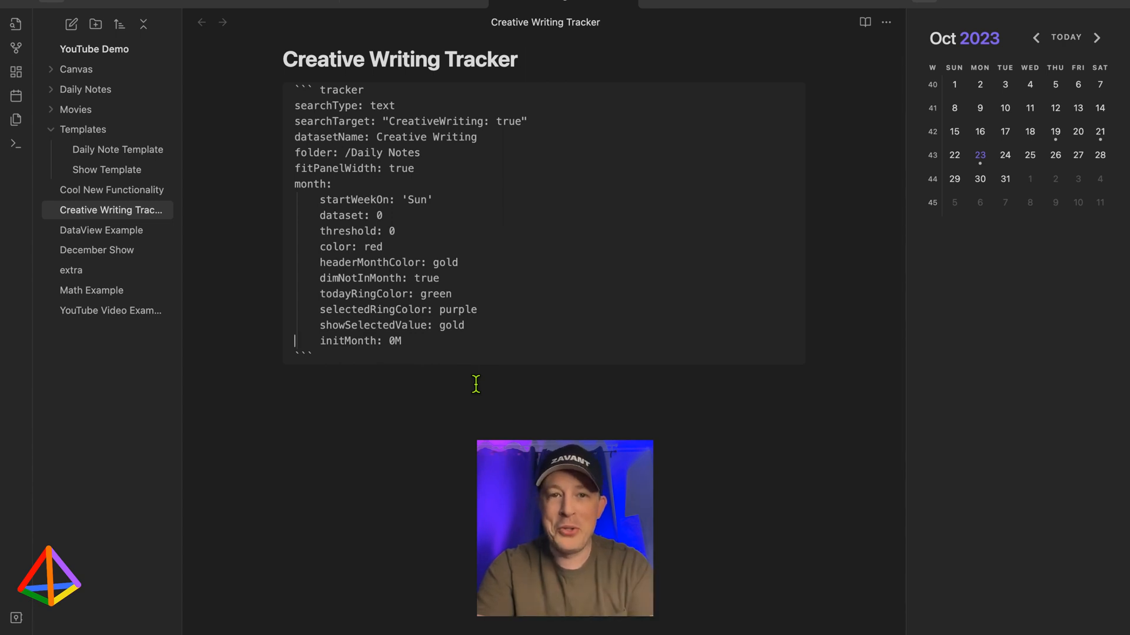
scroll(476, 383, up, 1)
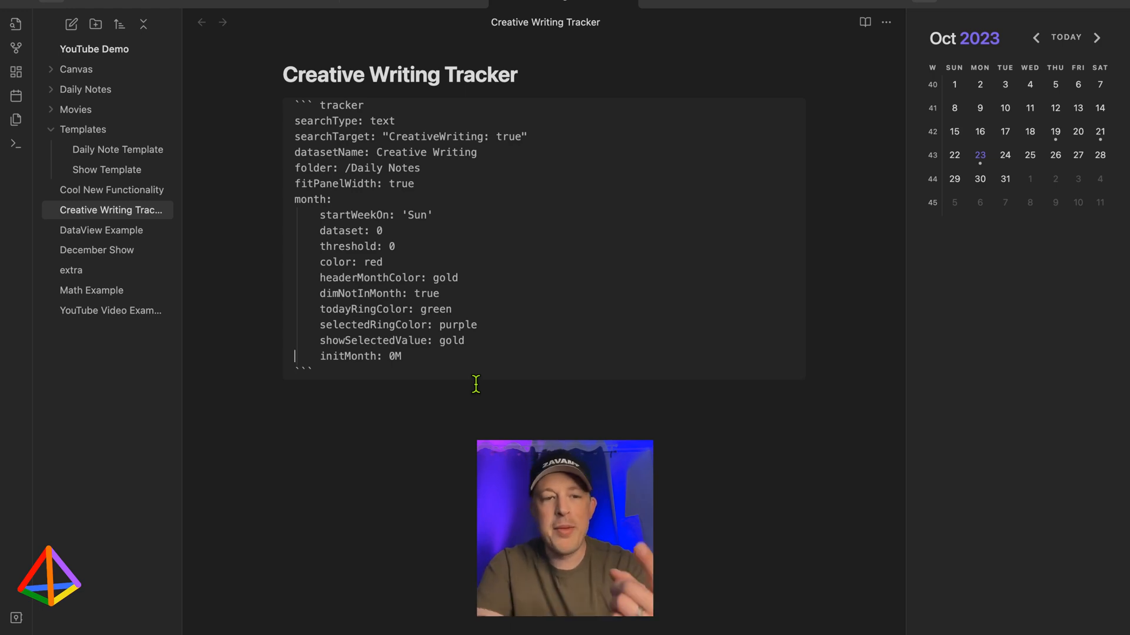
drag(403, 357, 319, 356)
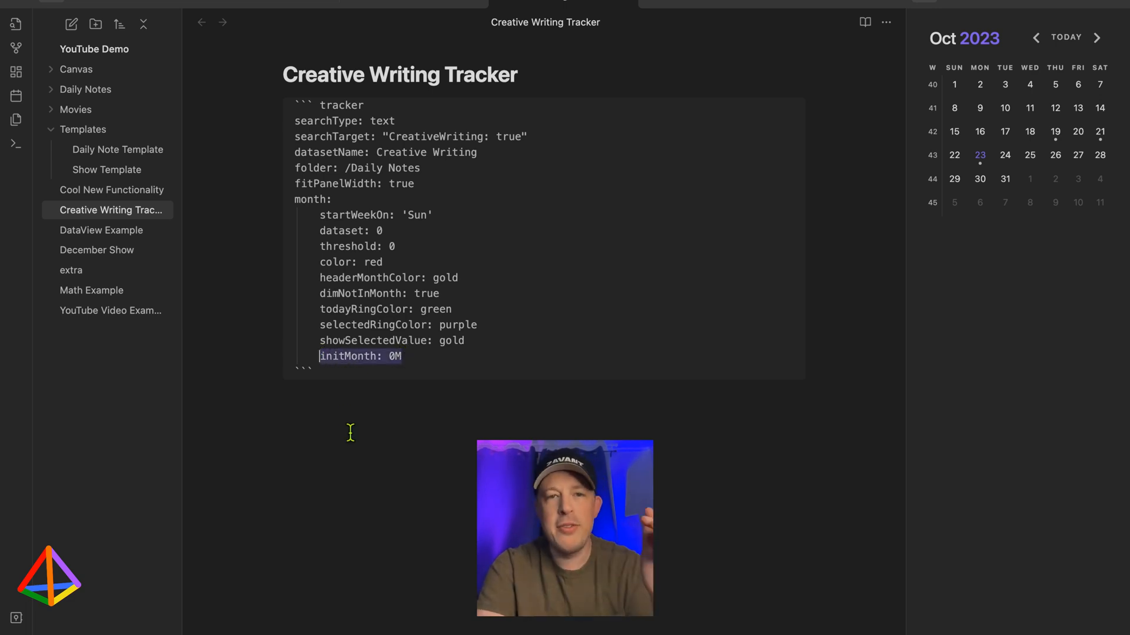
click(361, 457)
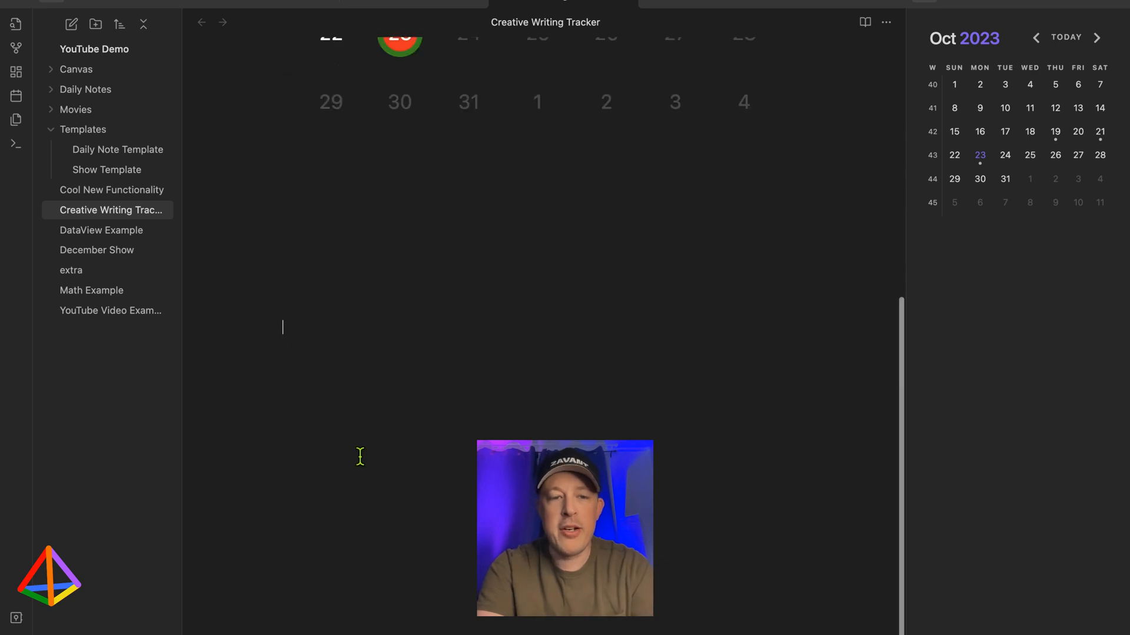
scroll(360, 457, up, 5)
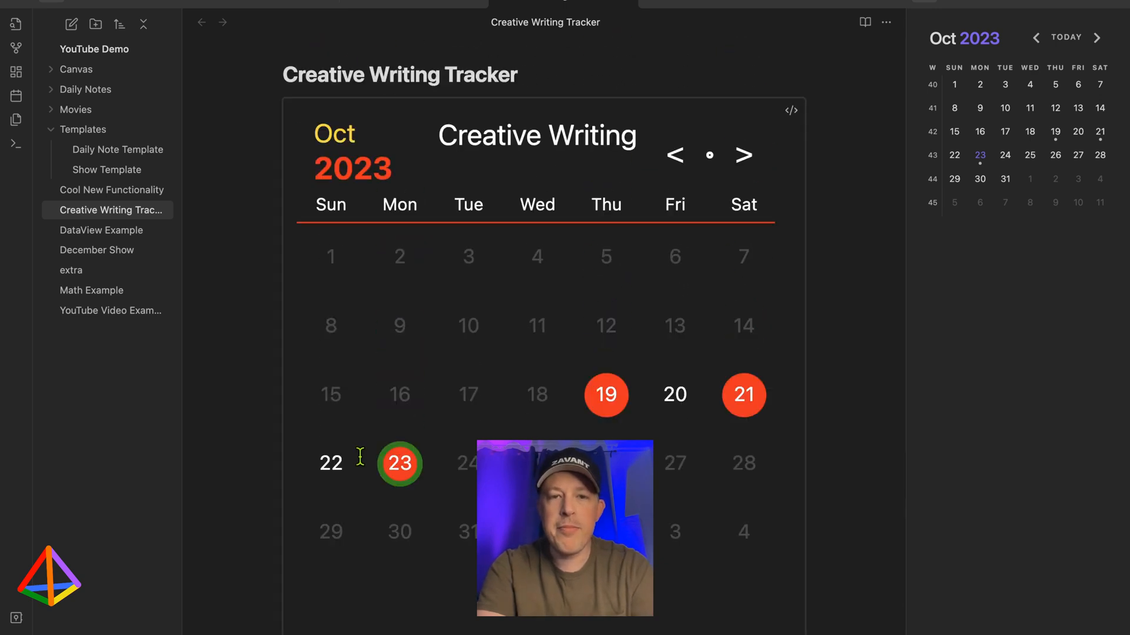
scroll(360, 457, down, 2)
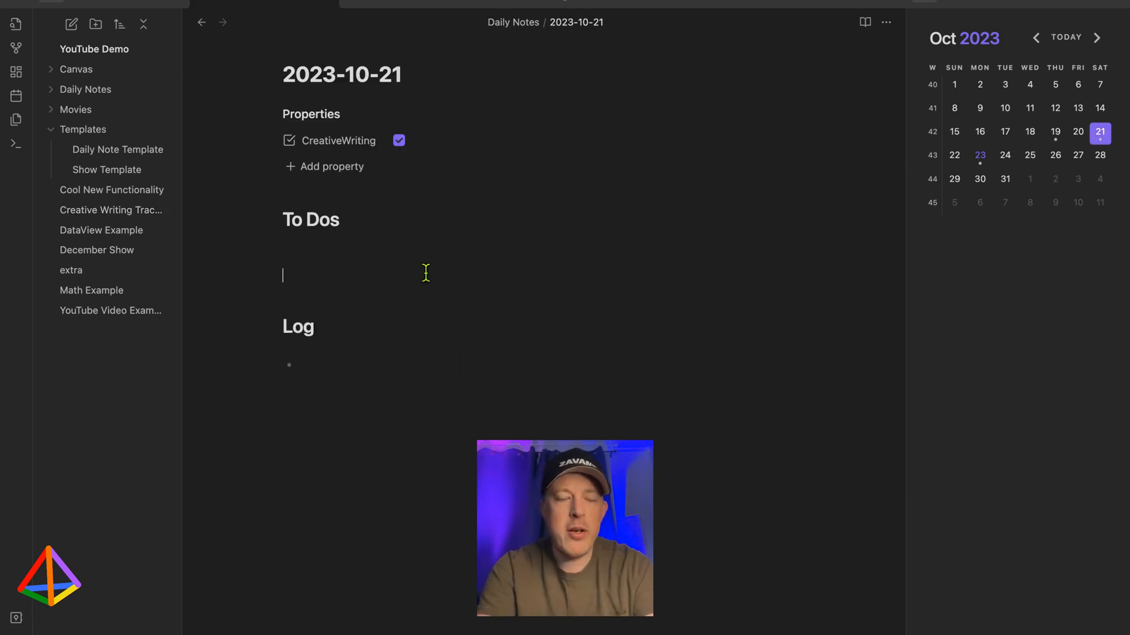
Add a Weight property of type Number to the Daily Note Template
click(132, 152)
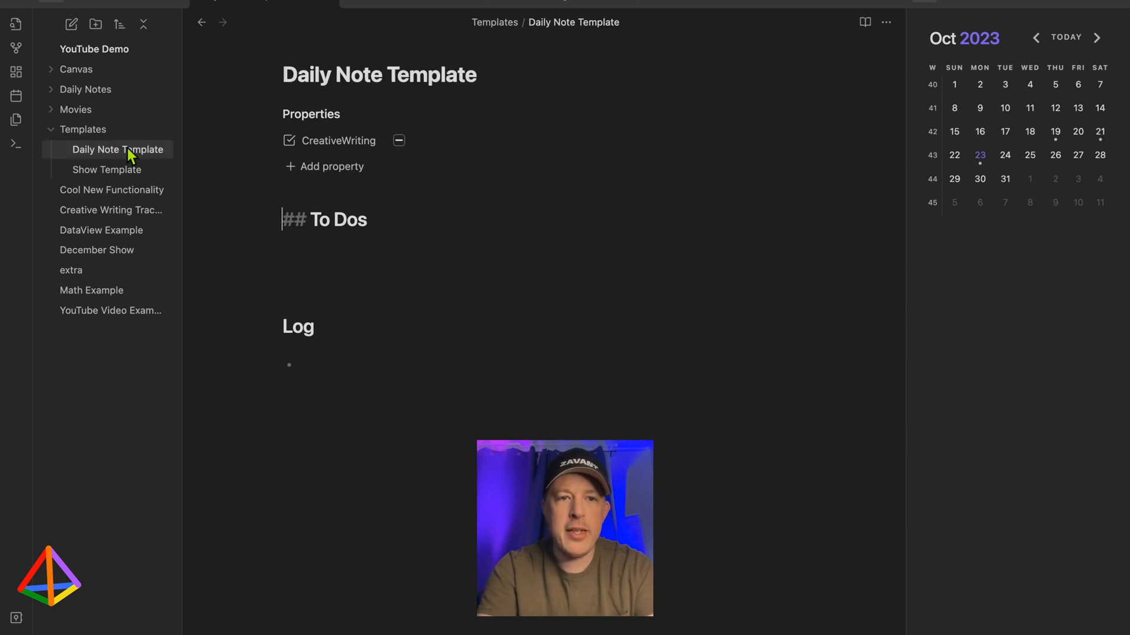
click(337, 168)
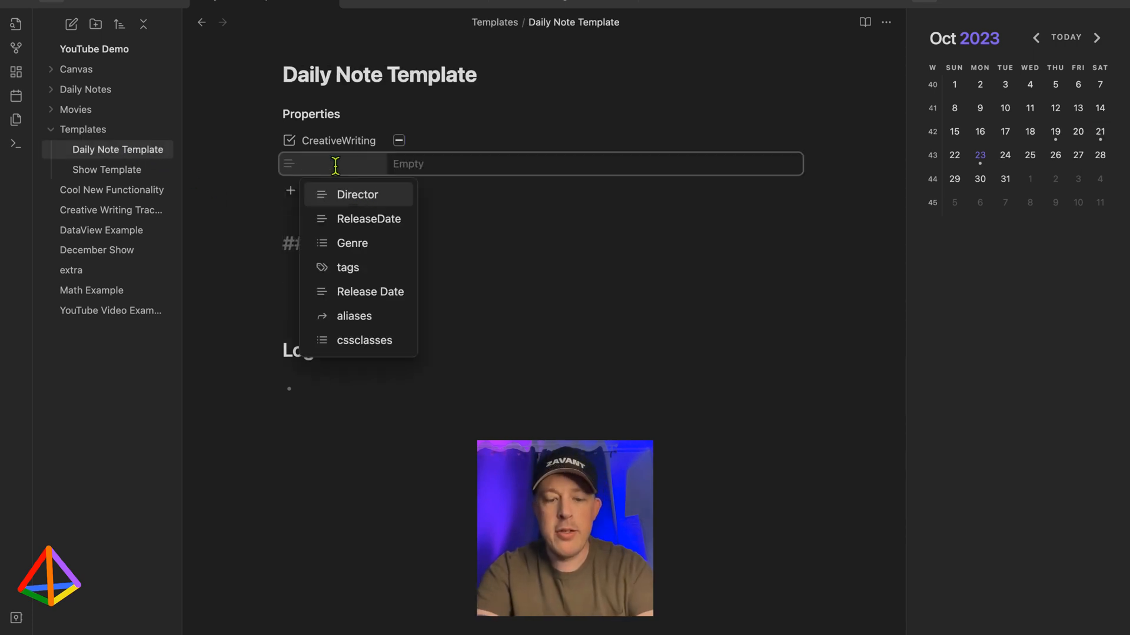
text(Weight)
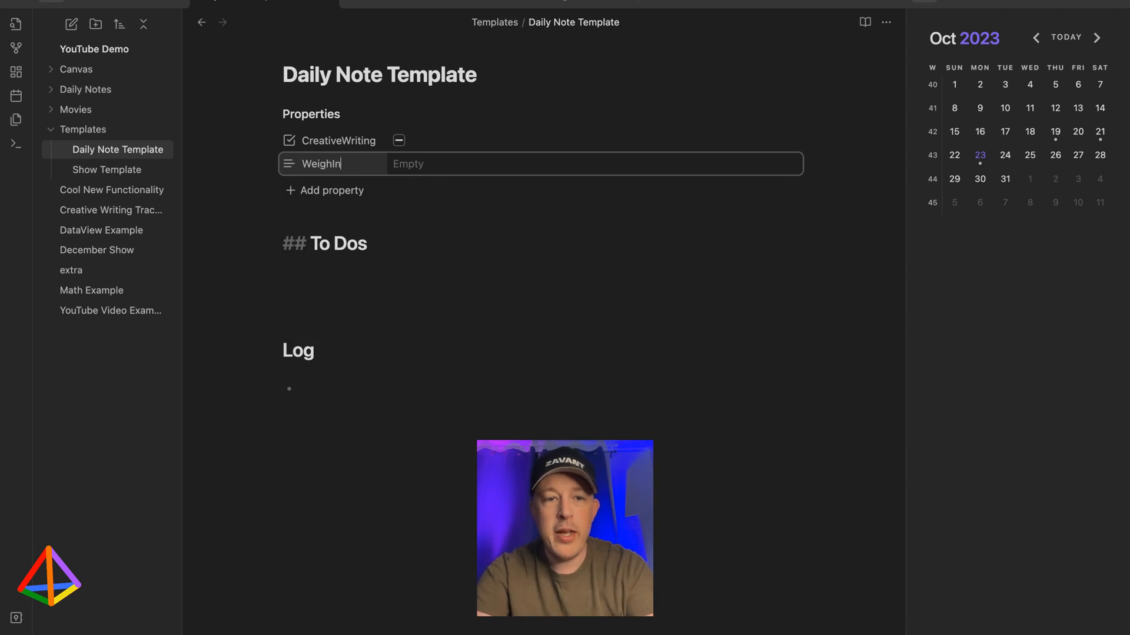
key(BackSpace)
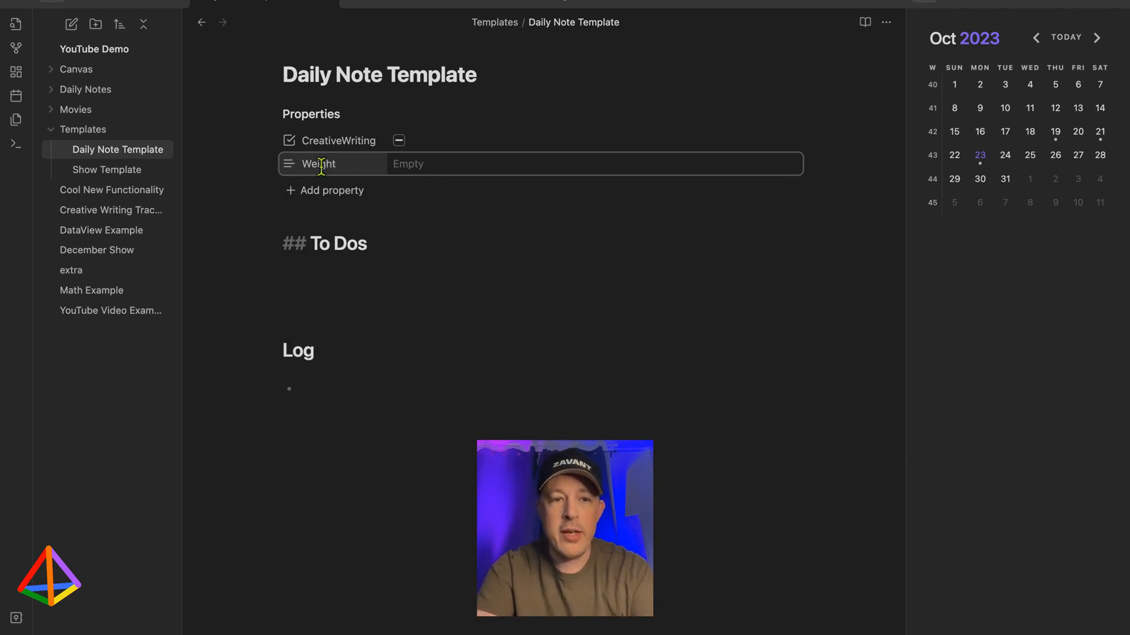
click(287, 165)
mouse_move(342, 175)
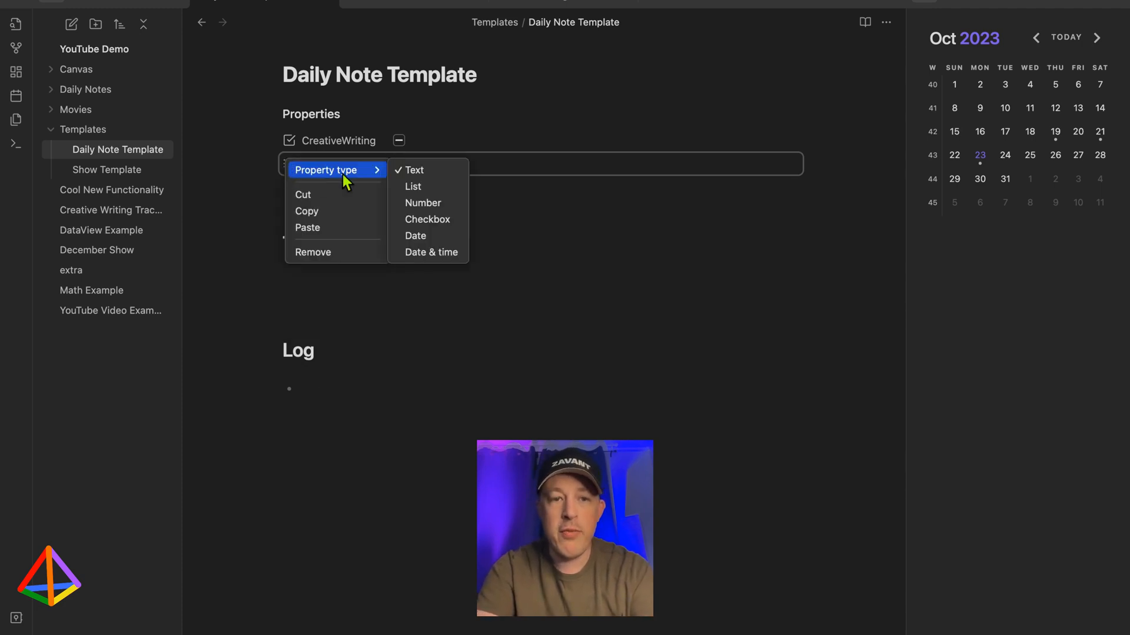
click(424, 202)
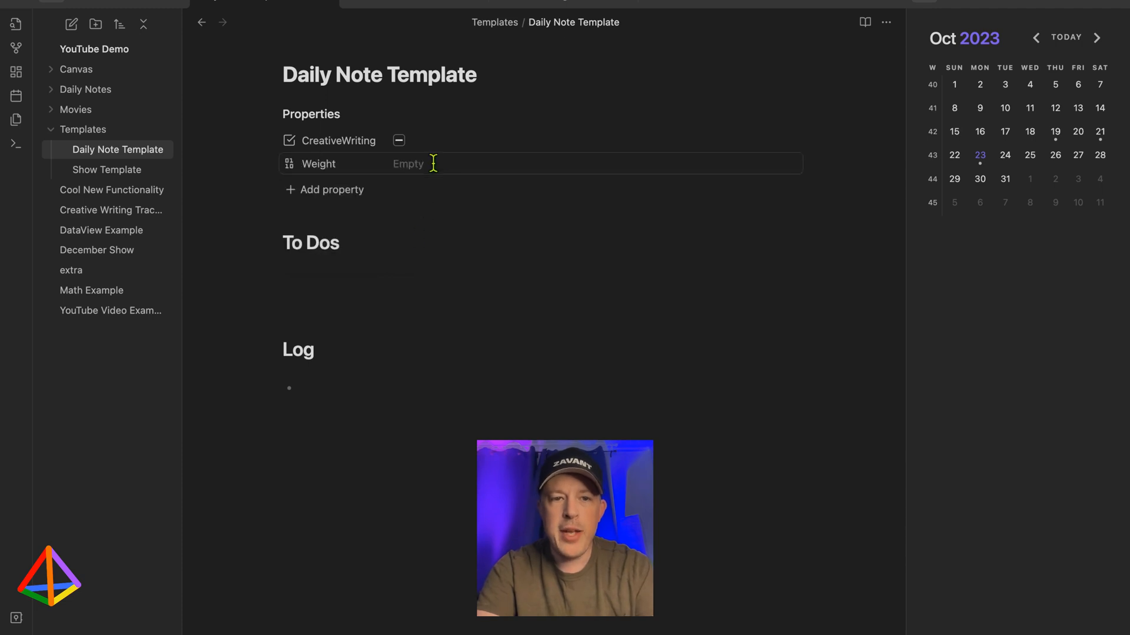
click(383, 299)
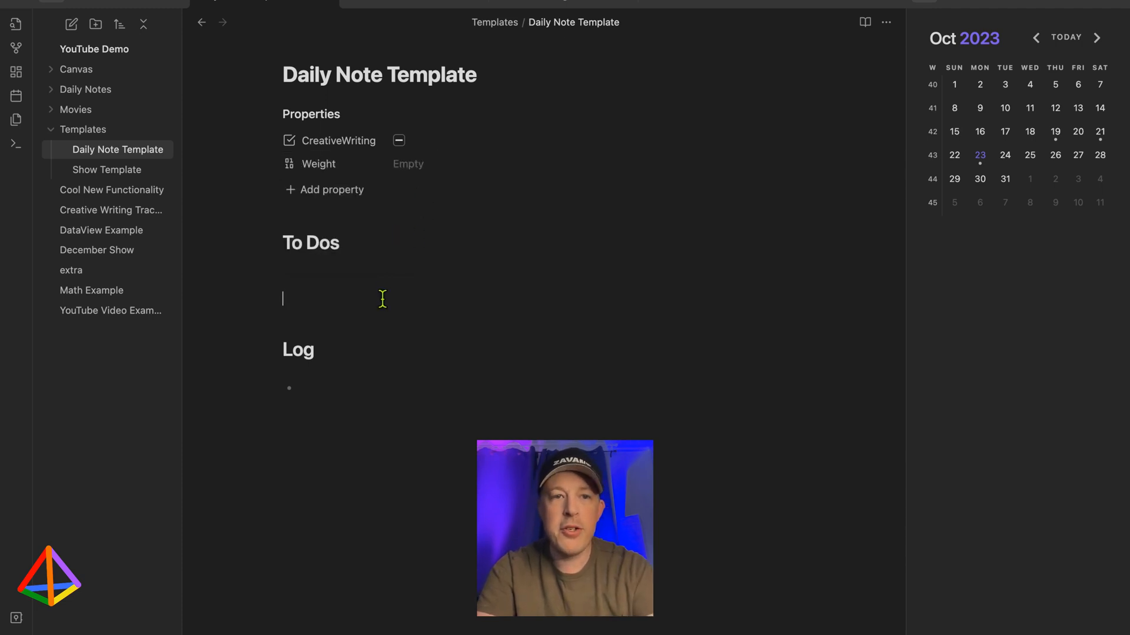
Open the 2023-10-23 daily note in a new tab and add the Weight property with the value 190.0
click(378, 3)
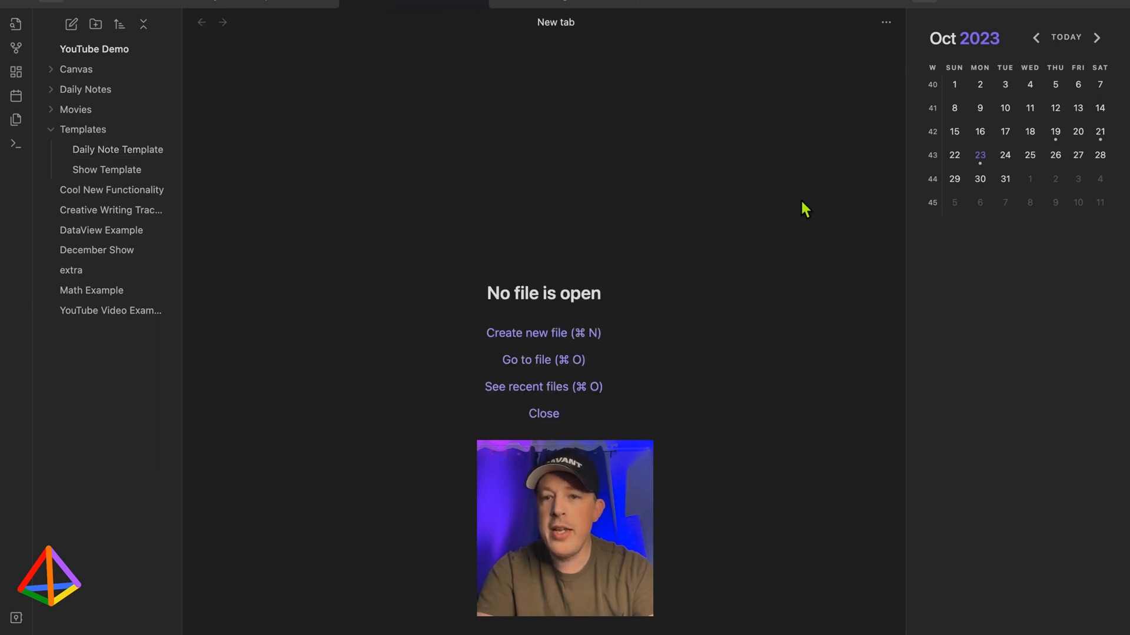
click(980, 160)
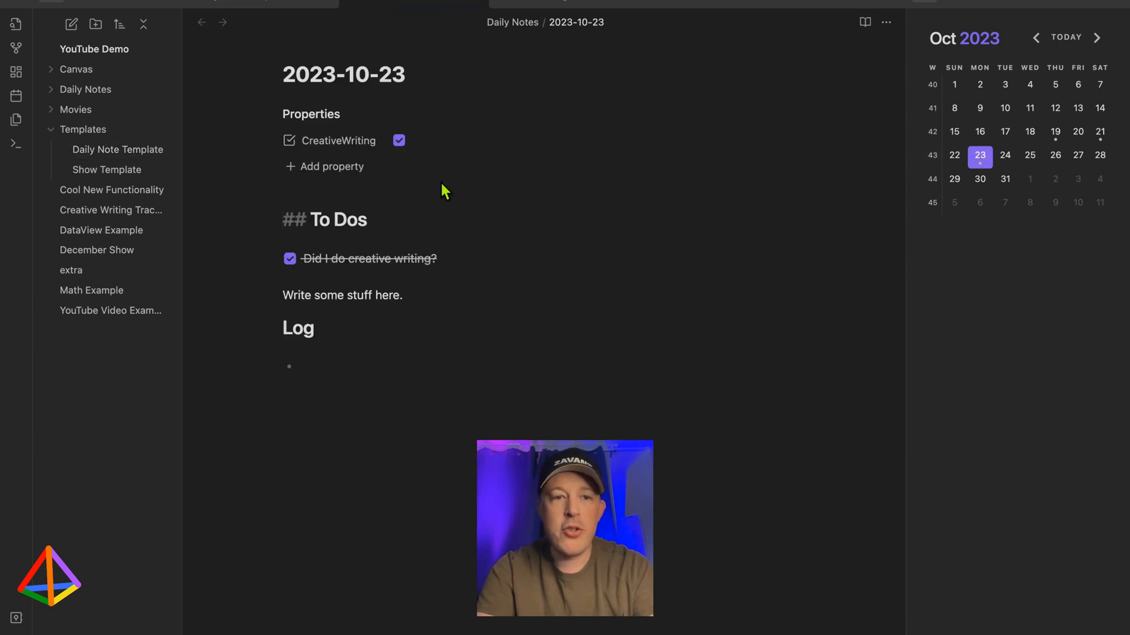
click(351, 166)
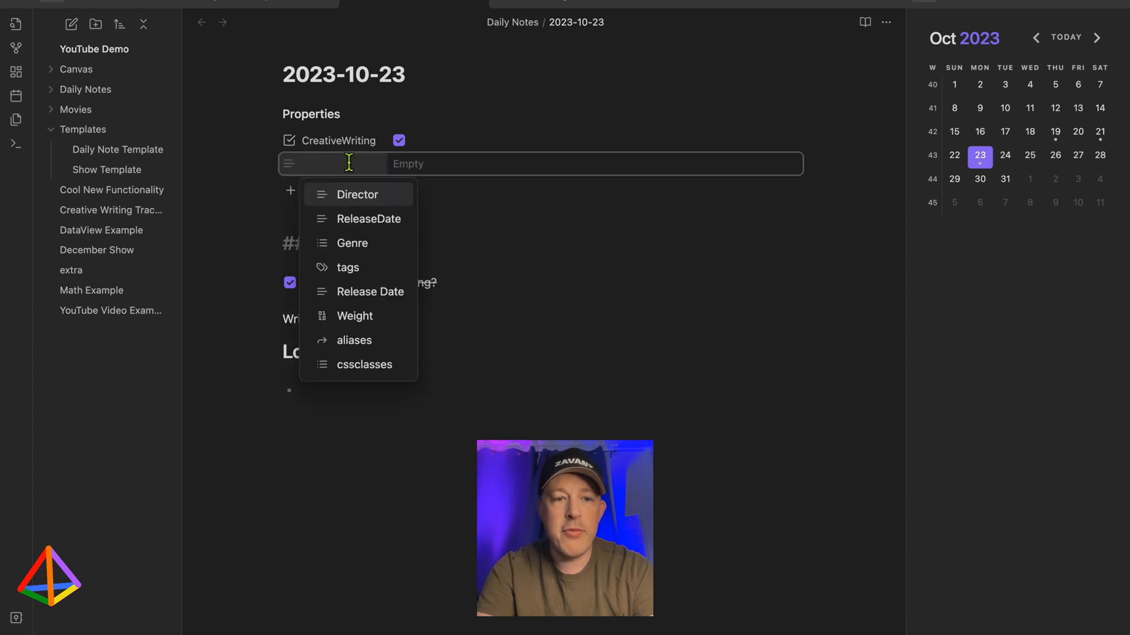
click(354, 318)
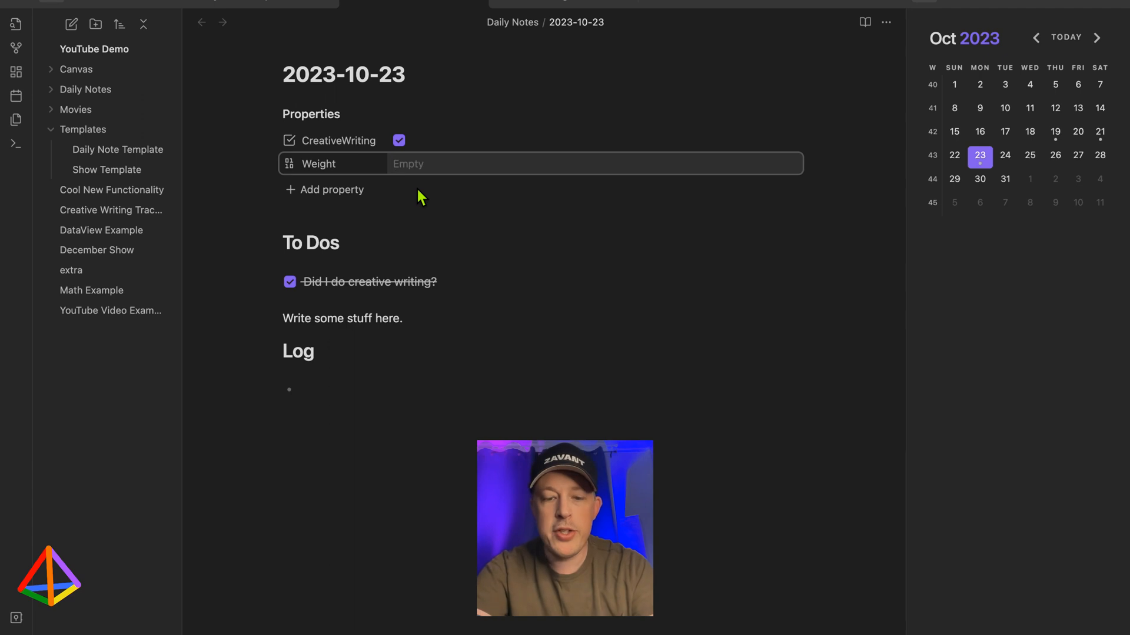
text(190)
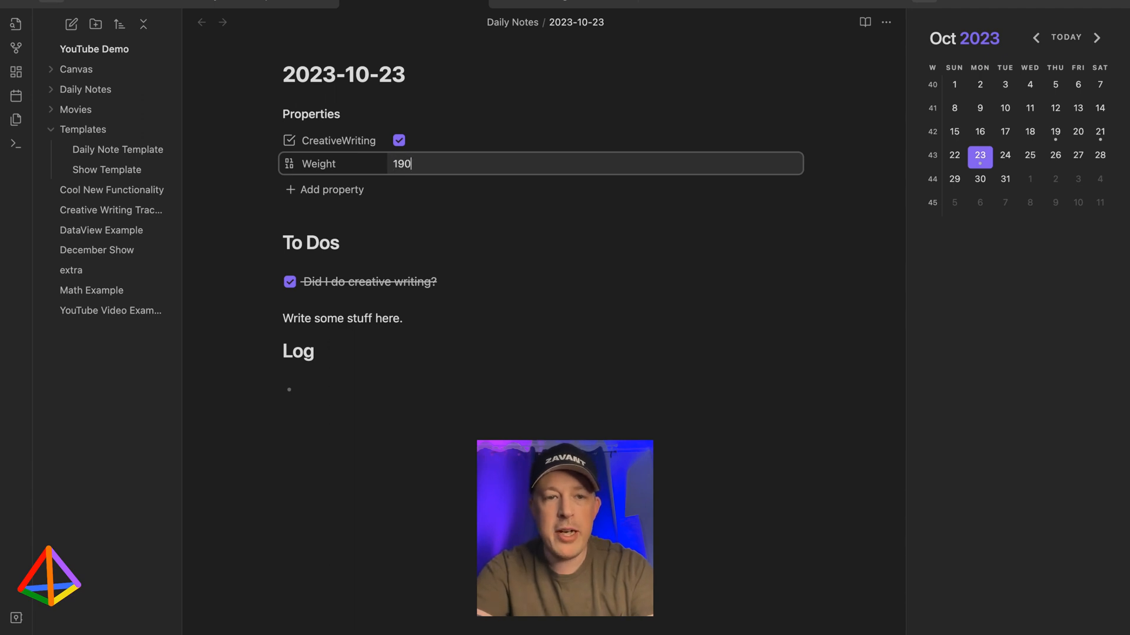
text(.0)
key(Return)
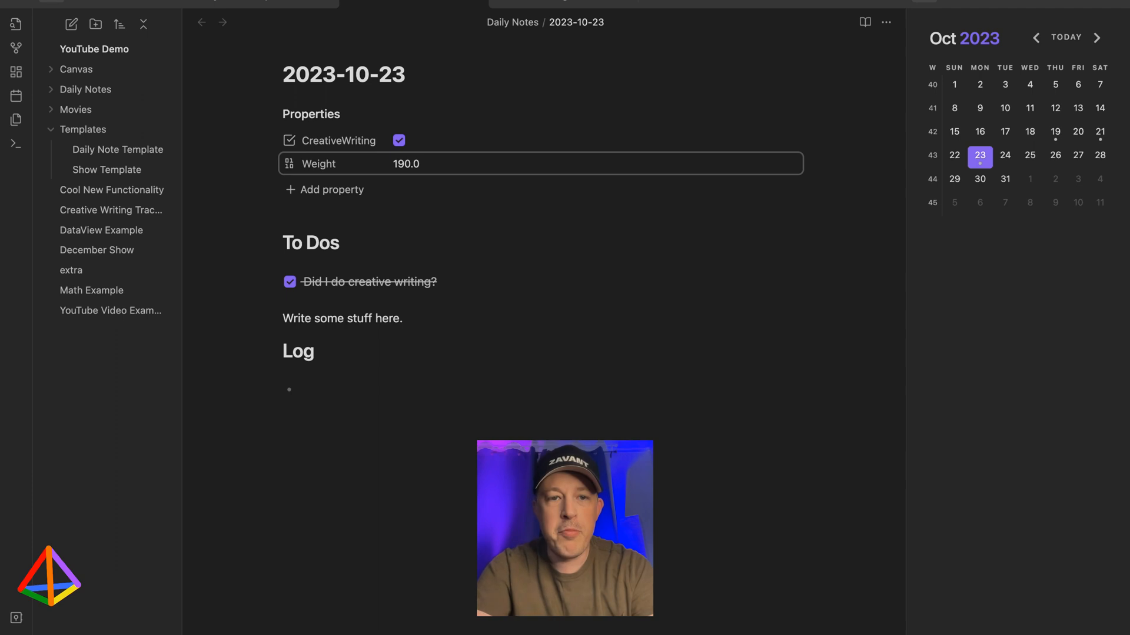
Create the daily note for 2023-10-22 and set its Weight property to 190.5
click(954, 156)
click(726, 371)
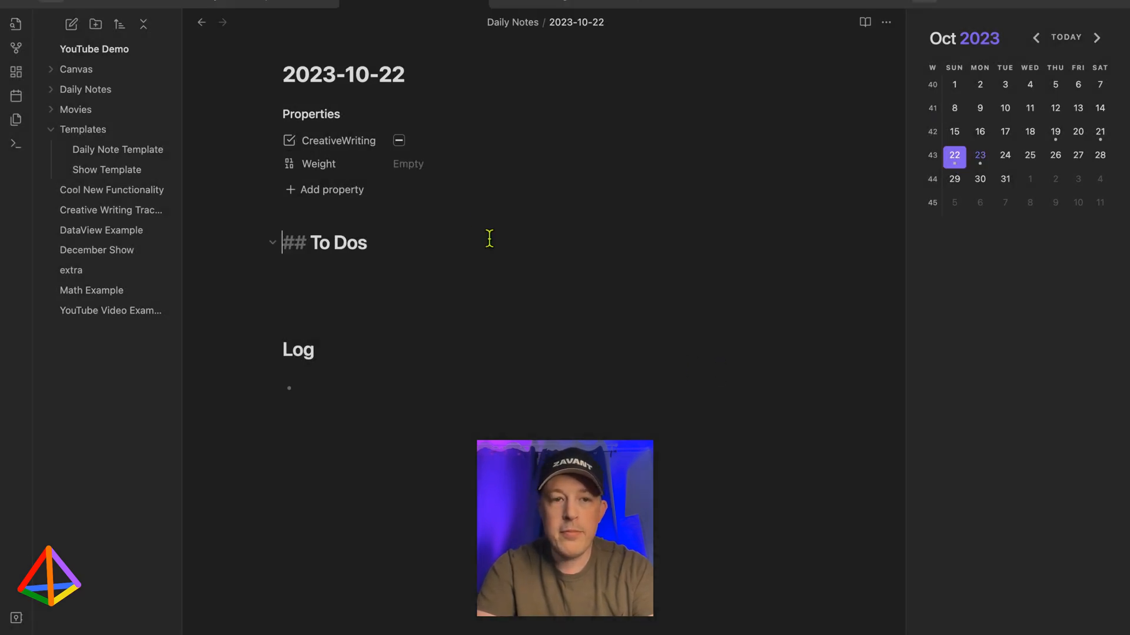
click(433, 157)
text(190.5)
key(Return)
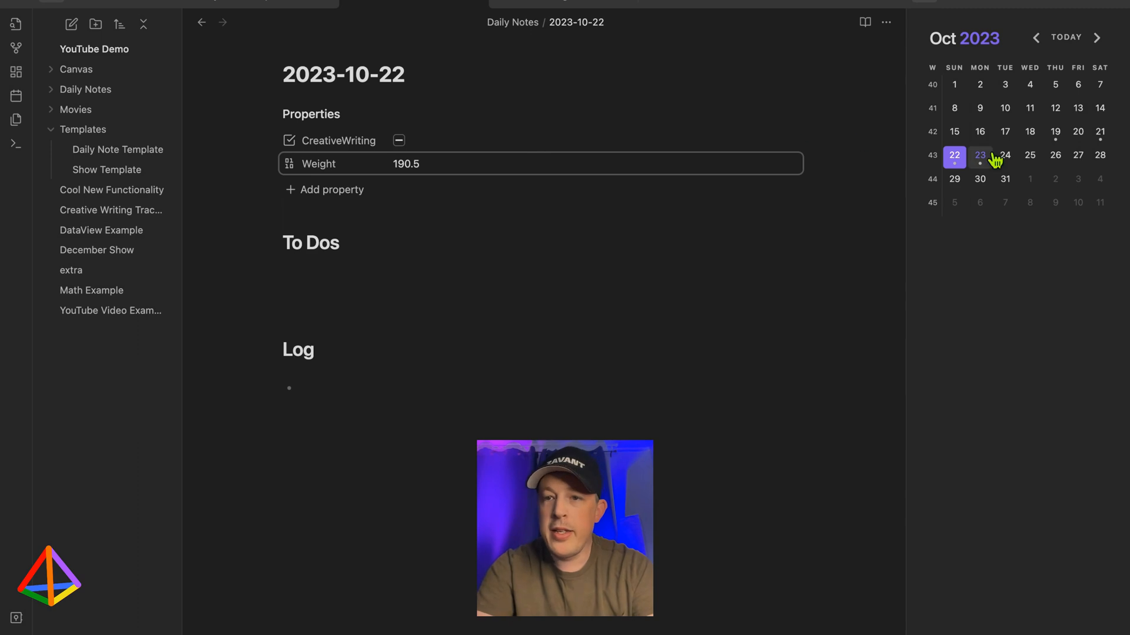
Create the daily note for 2023-10-20 and set its Weight property to 190.9
click(1078, 136)
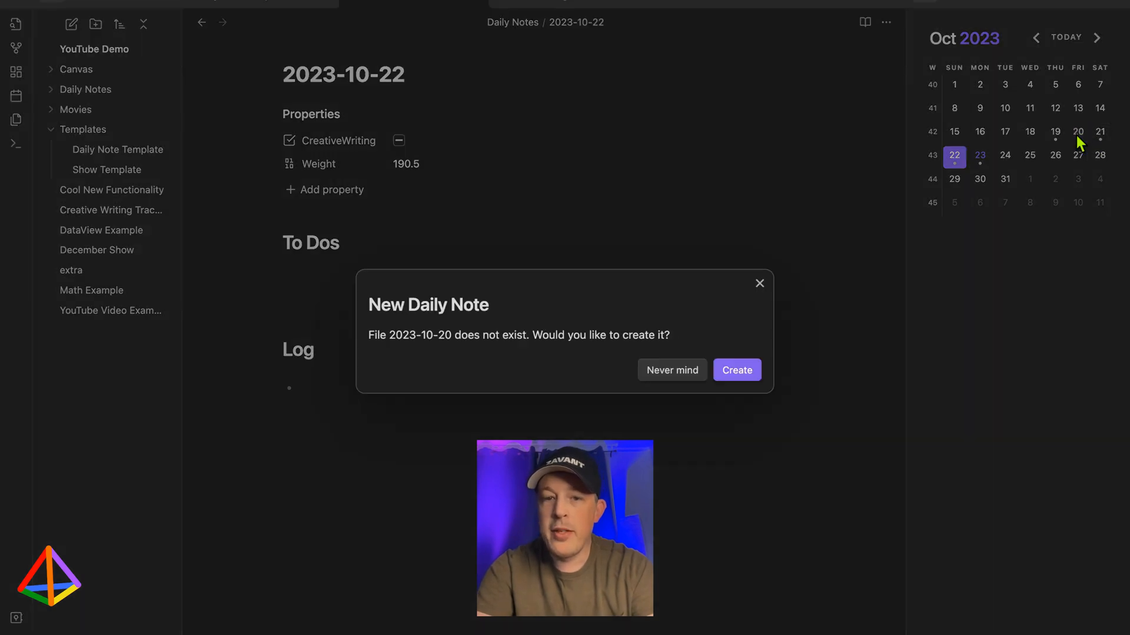
click(729, 371)
click(454, 160)
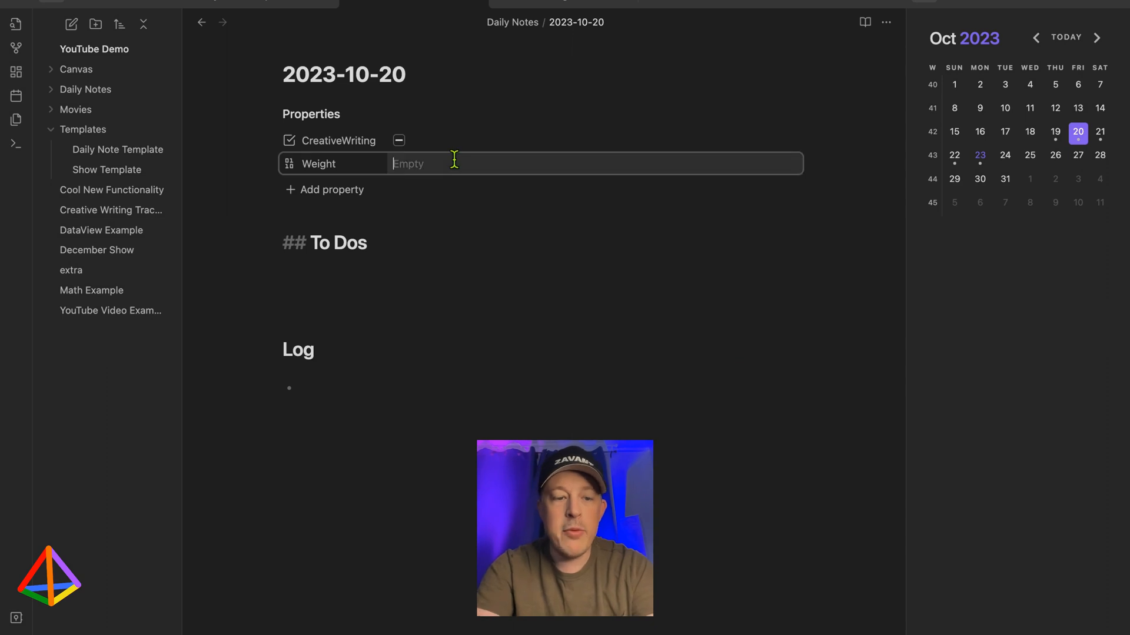
text(190.)
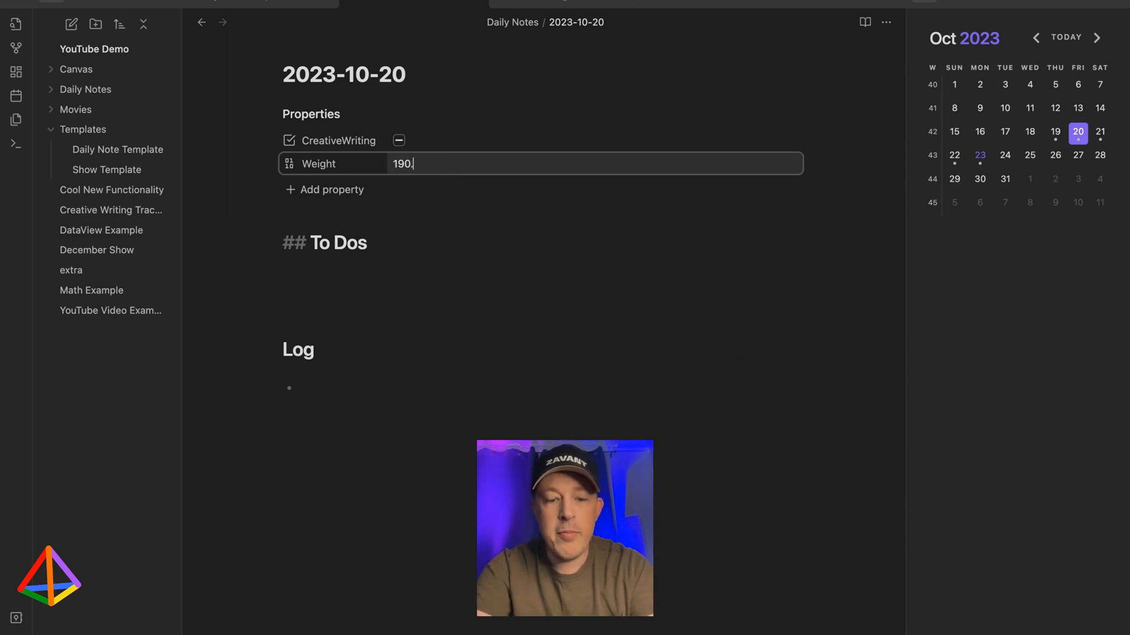
text(9)
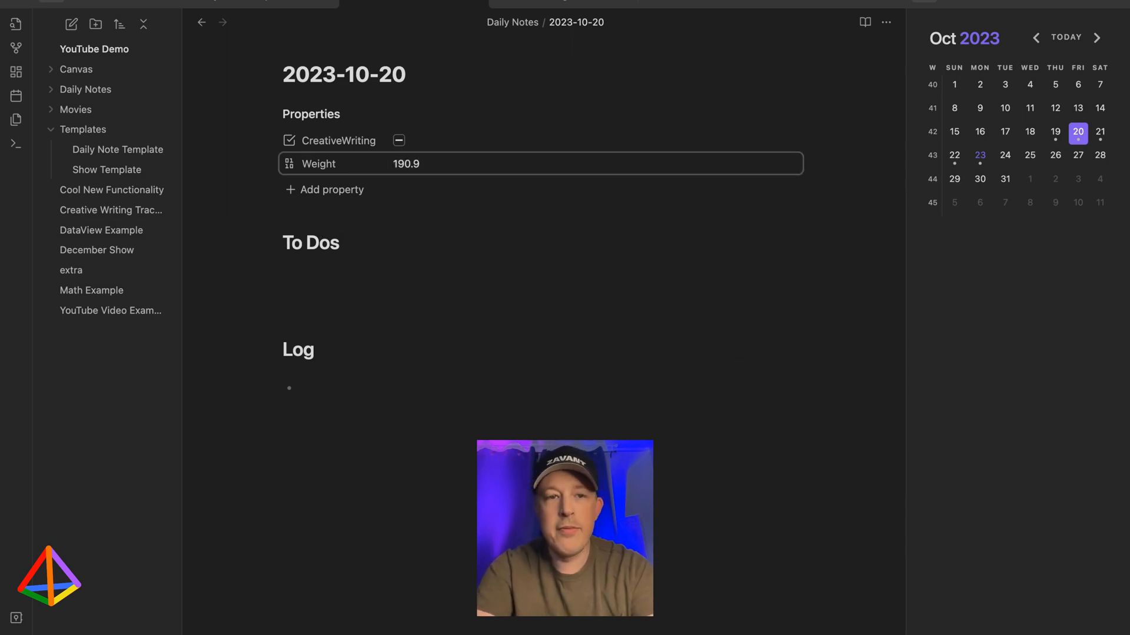
click(372, 299)
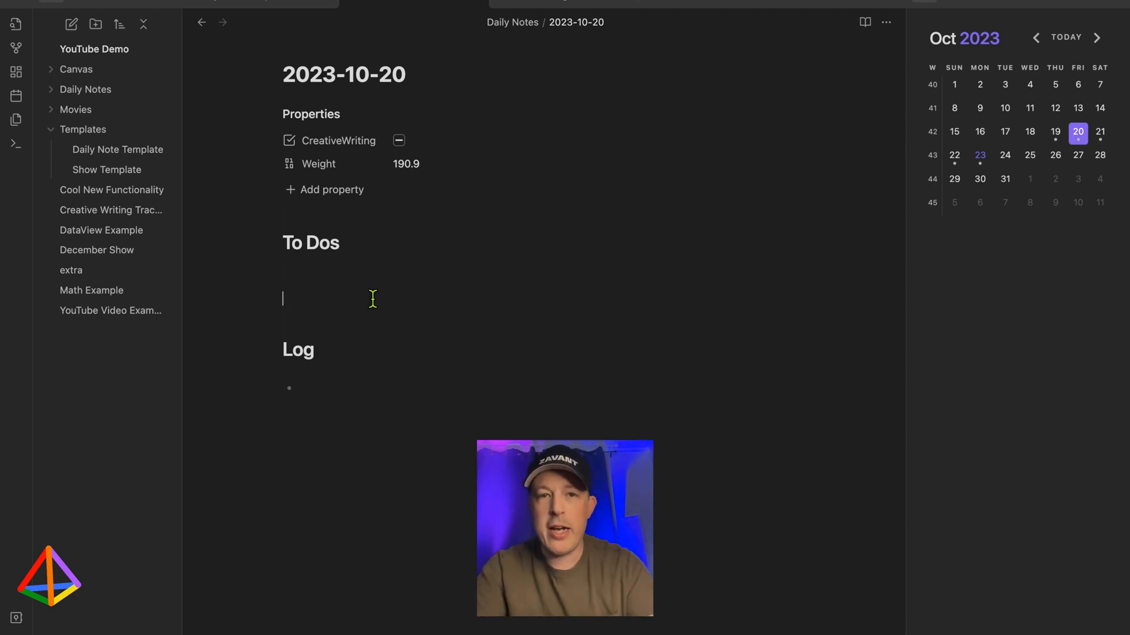
Create a new note in its own tab and title it Weight Tracker
click(521, 5)
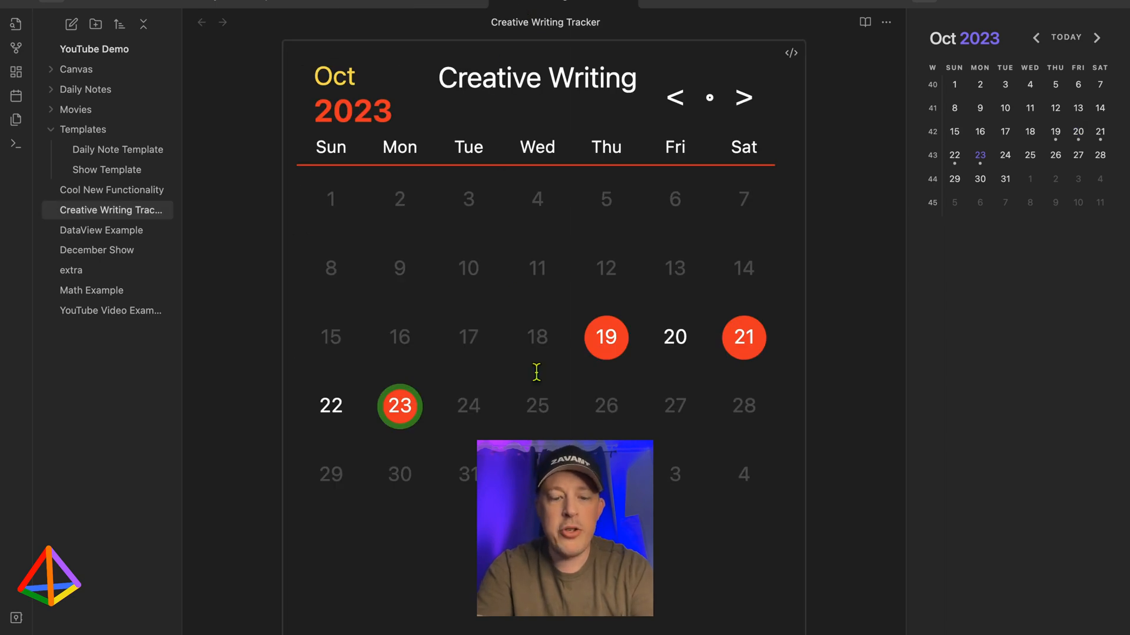
key(super+t)
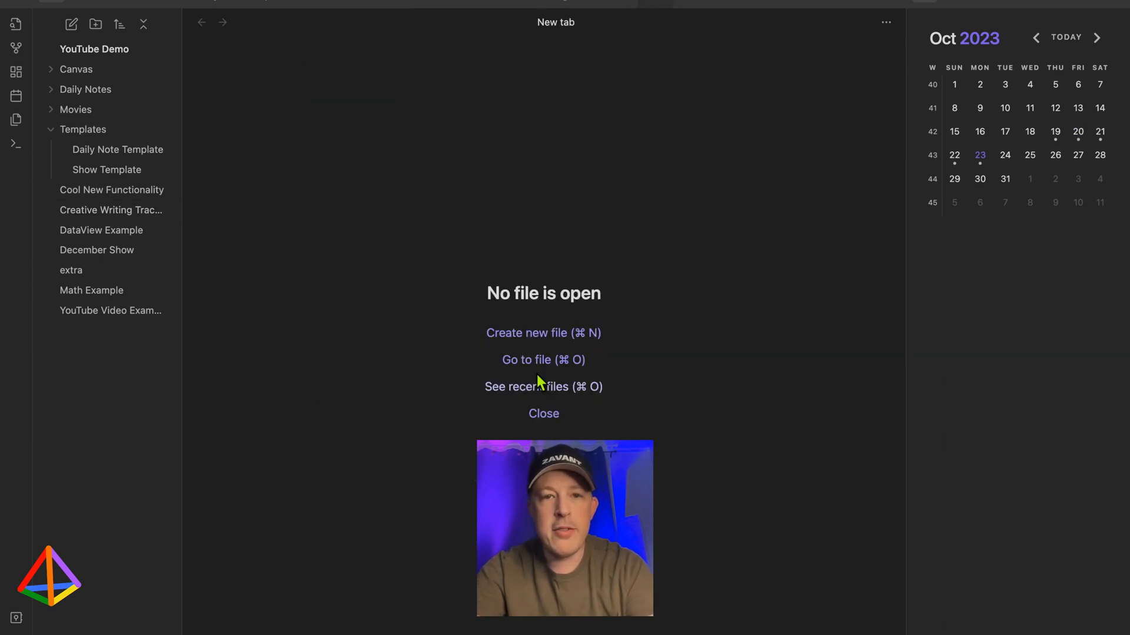
key(super+n)
text(W)
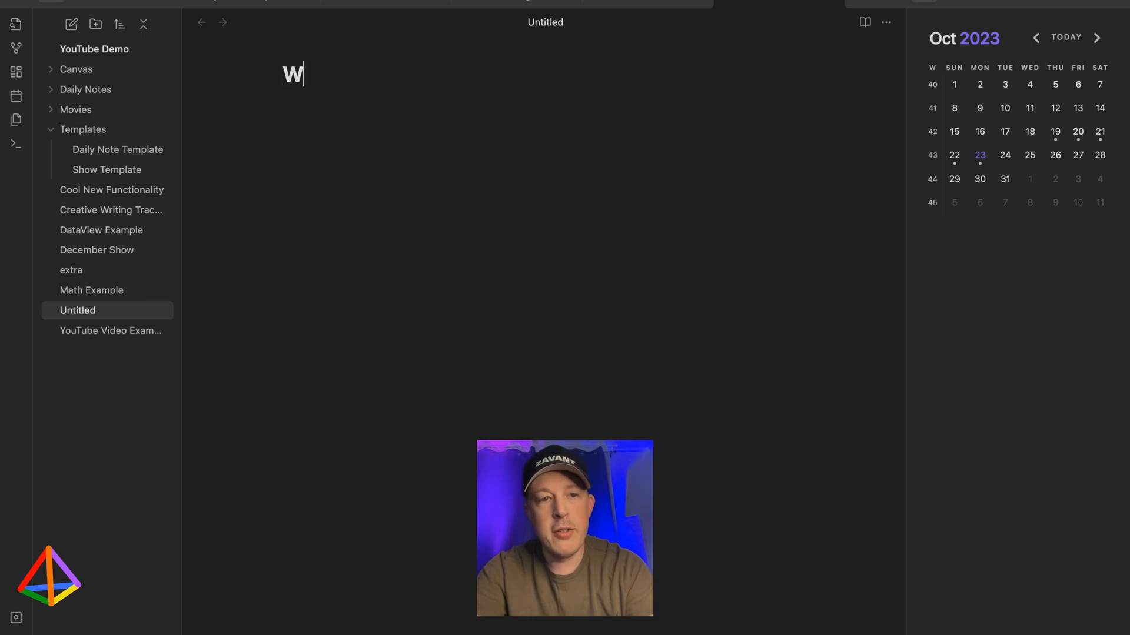
text(eight Tracker)
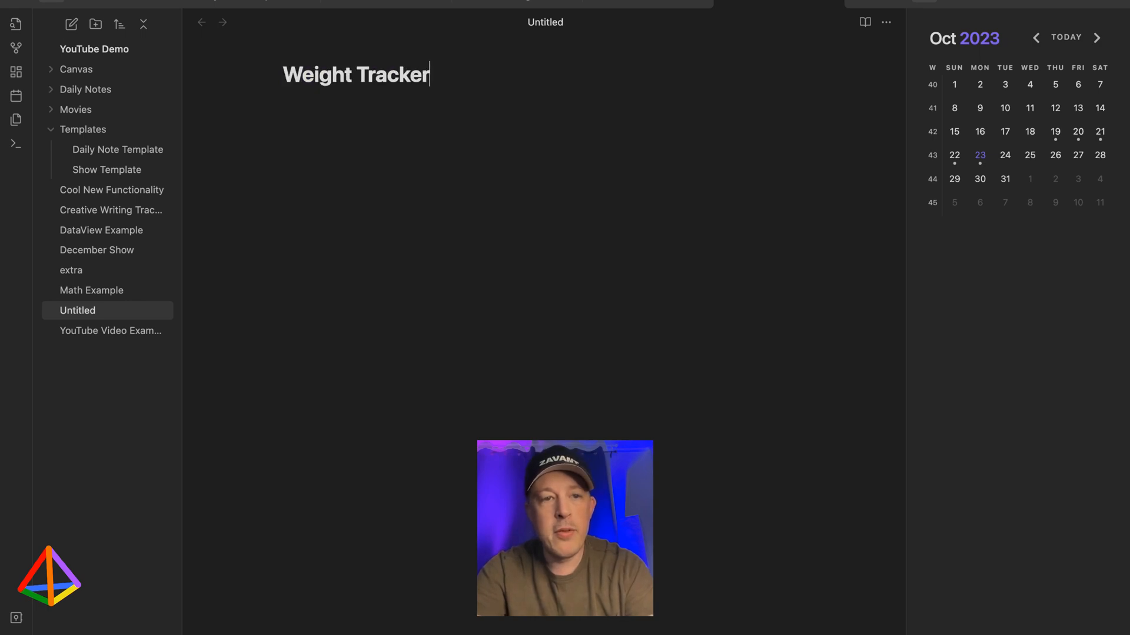
key(Return)
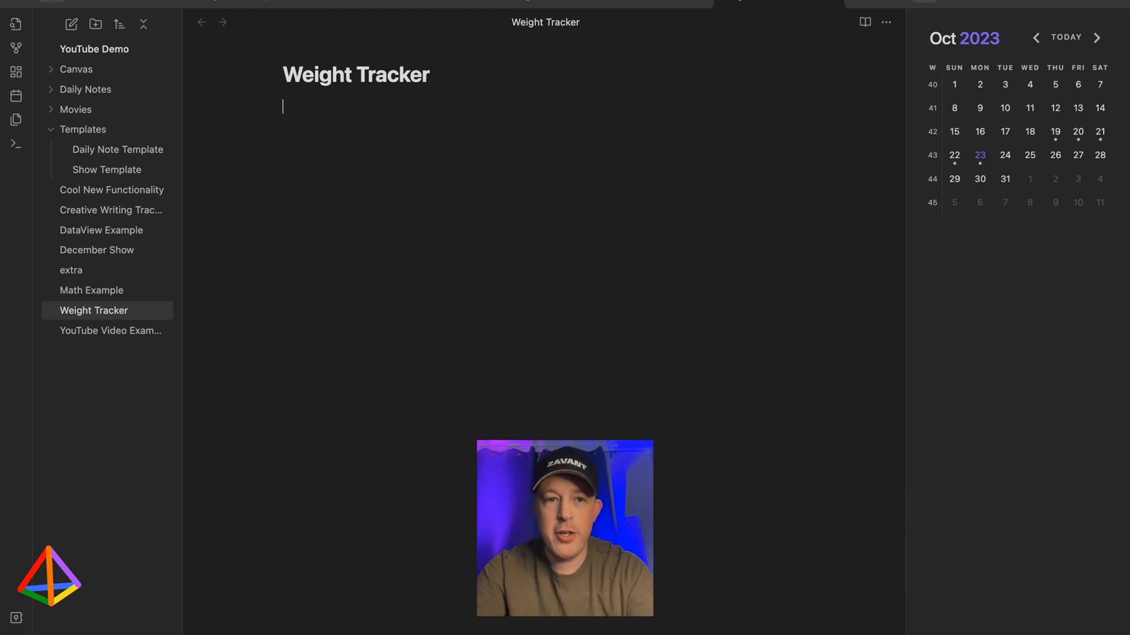
Insert a tracker code block charting Weight as an October line from 2023-09-30 to 2023-10-31, with its folder set to /Daily Notes
text(``` tracker searchType: frontmatter searchTarget: Weight folder: /000 Captain's Log/1. Days startDate: 2023-09-30 endDate: 2023-10-31 fitPanelWidth: true line:     title: "October"     xAxisLabel: Date     yAxisLabel: Weight     lineColor: "#96be25"     fillGap: true     yAxisTickInterval: 1     yMin: 175     yMax: 200     xAxisTickInterval: 1w ```)
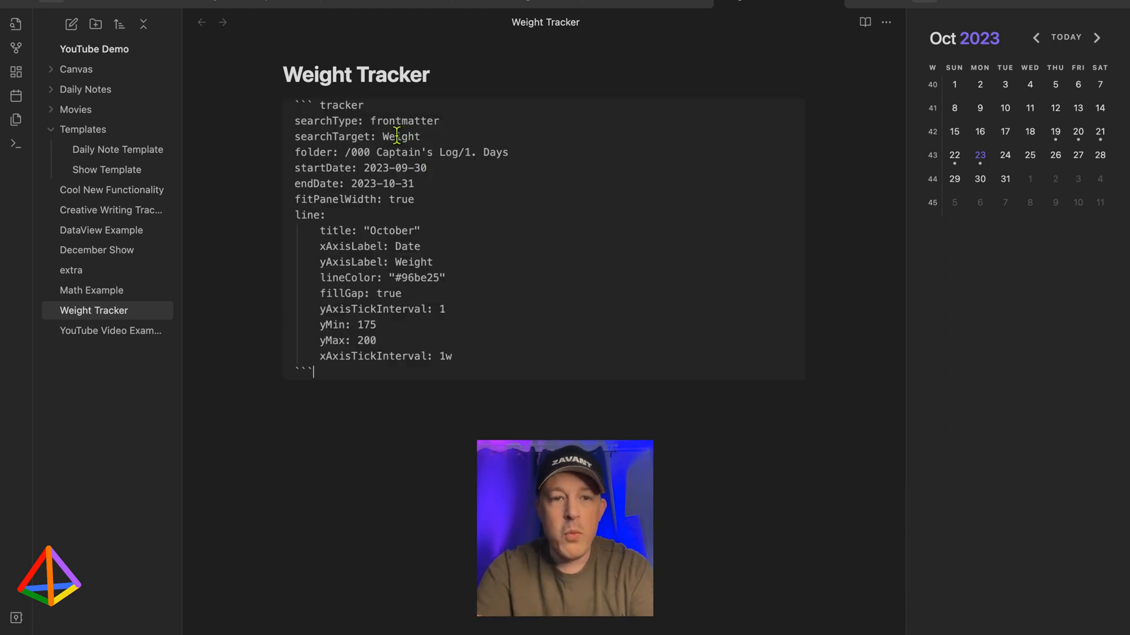
drag(352, 152, 509, 152)
text(Da)
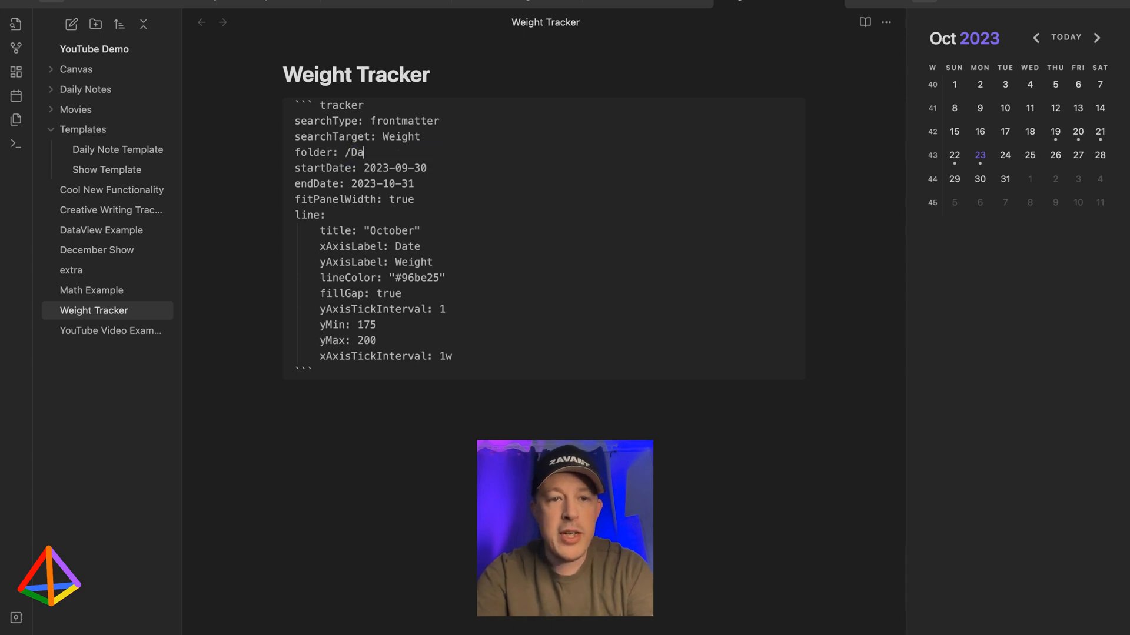
text(ily Notes)
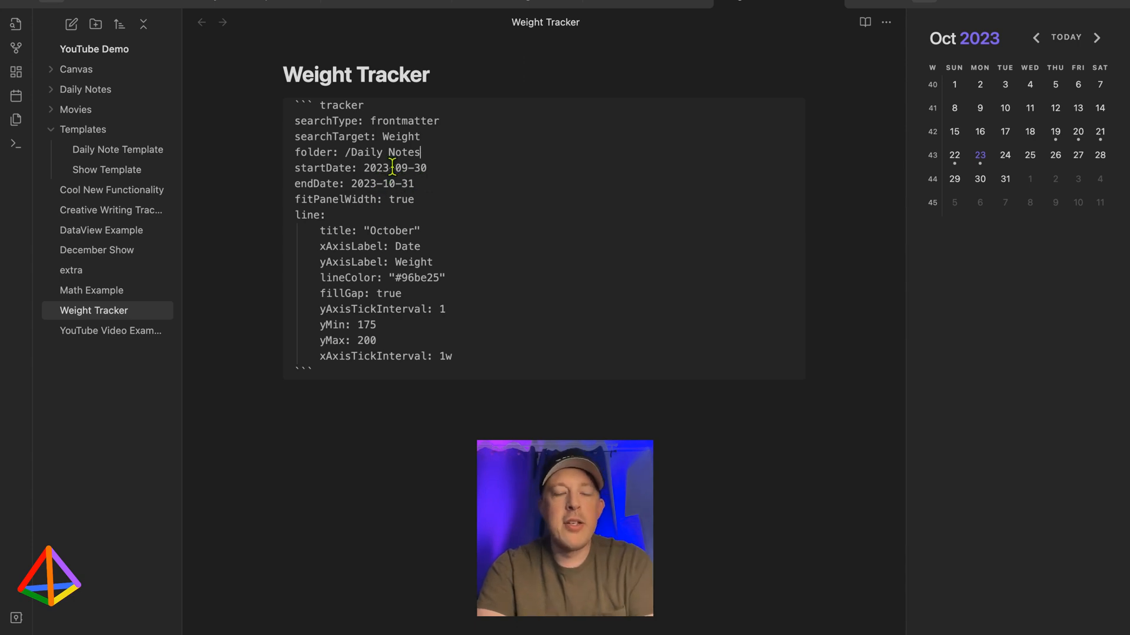
Review the start date, fitPanelWidth, axis label and line colour settings in the weight tracker code
drag(366, 166, 427, 166)
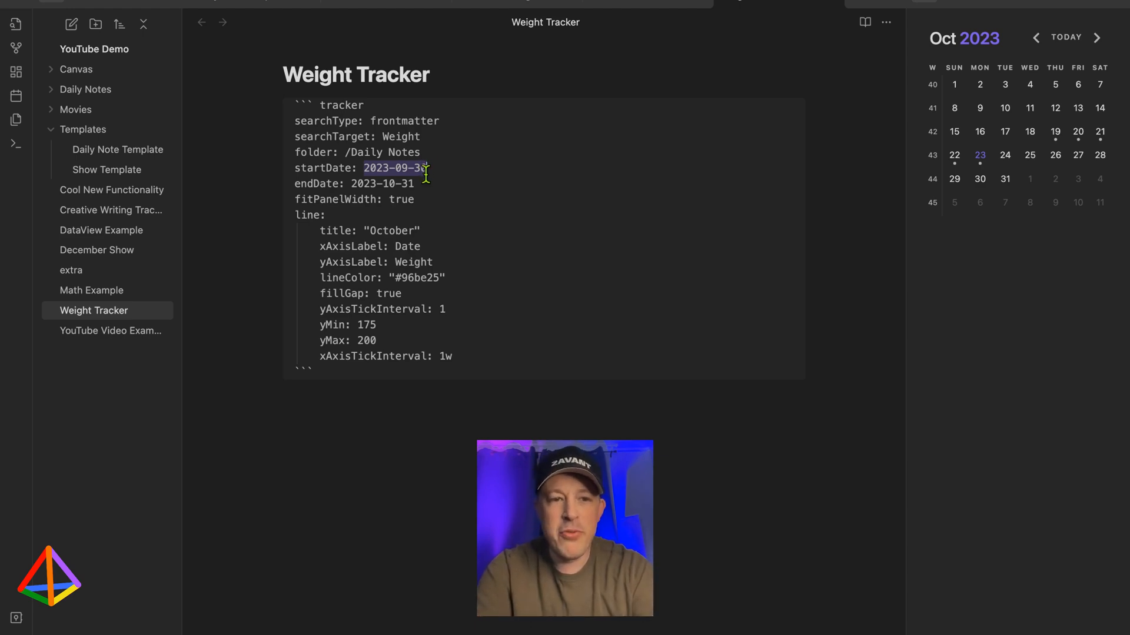
drag(296, 199, 418, 200)
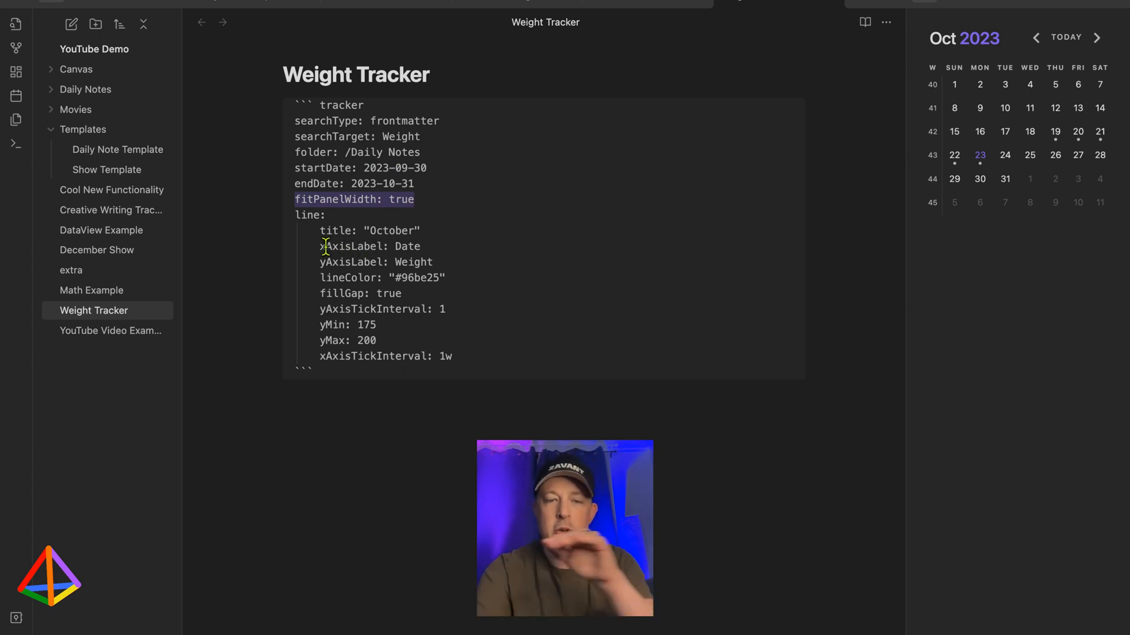
double_click(408, 246)
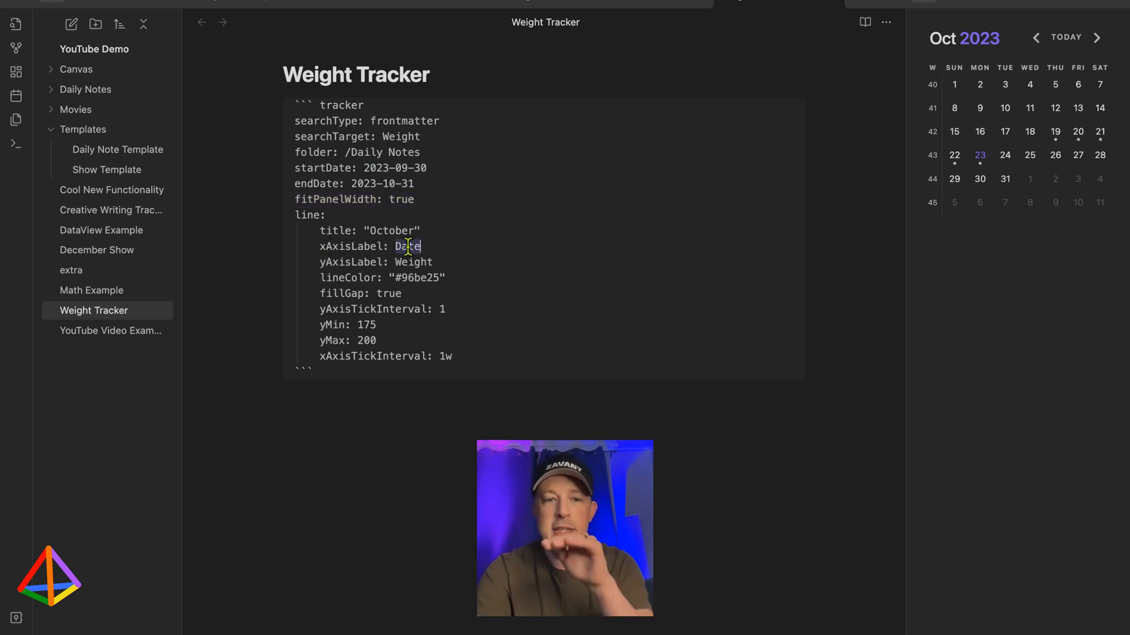
click(407, 261)
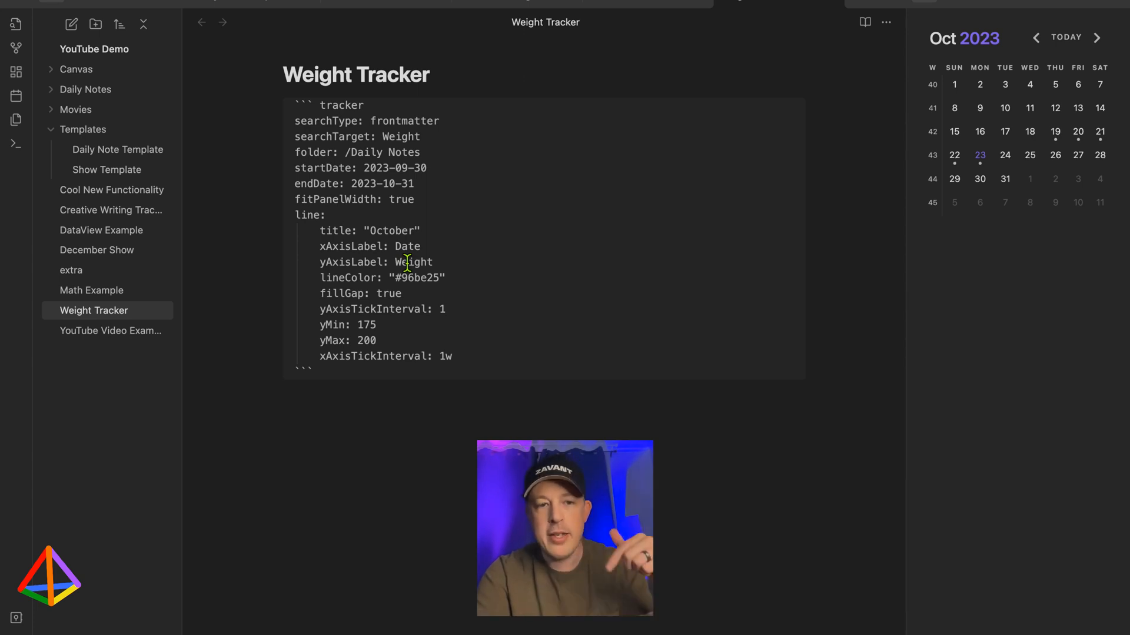
double_click(407, 278)
Set fillGap to false in the weight tracker code and review that line
double_click(383, 294)
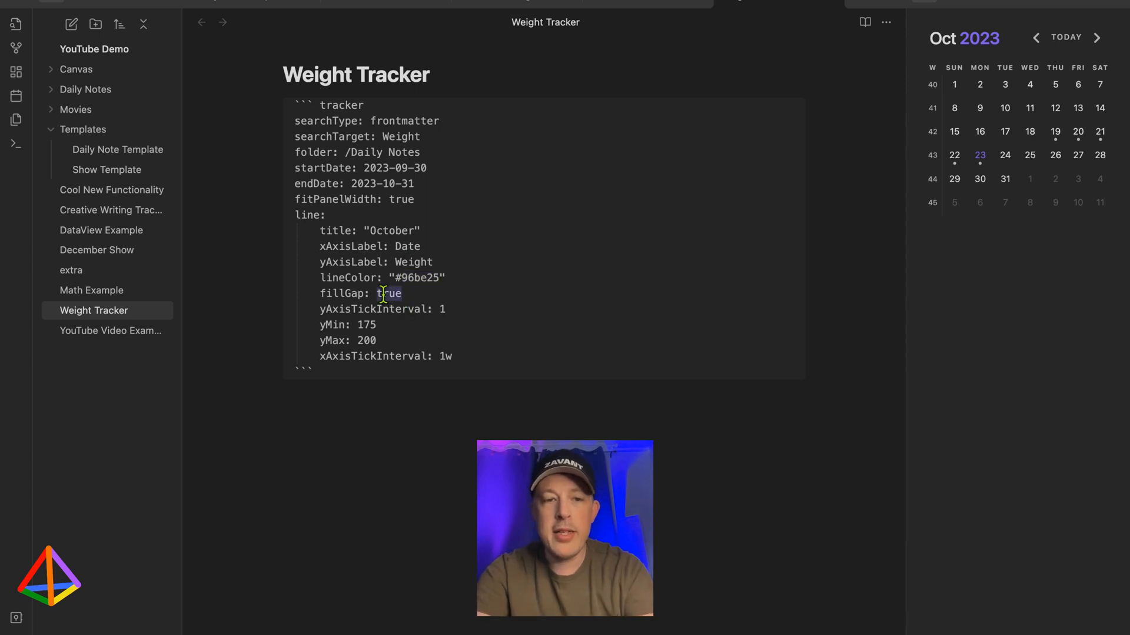
text(false)
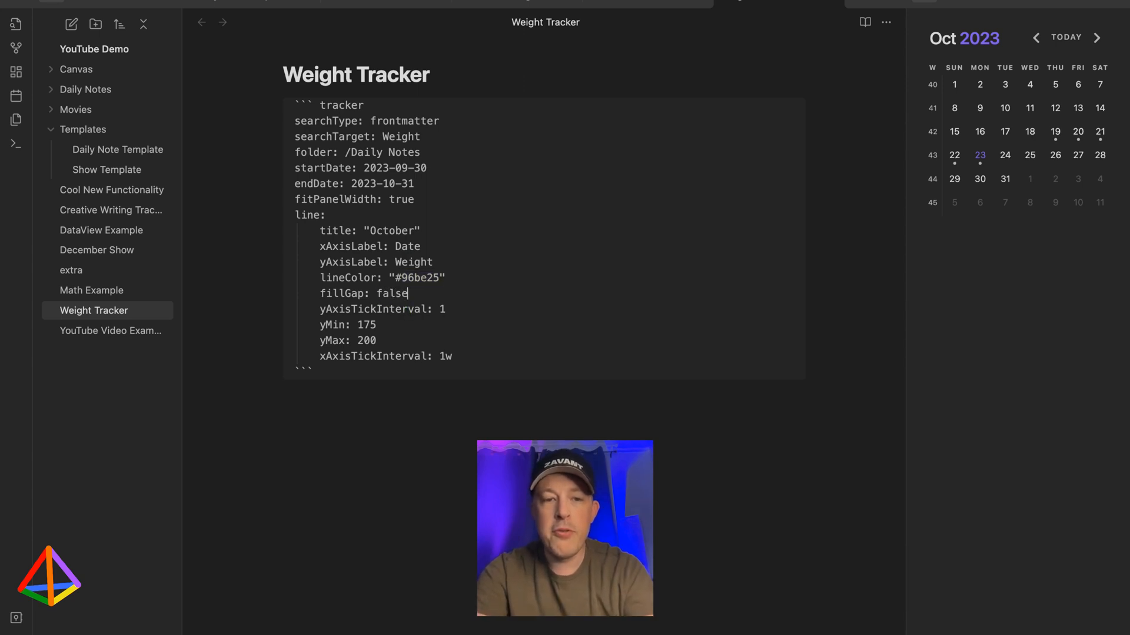
drag(319, 293, 409, 293)
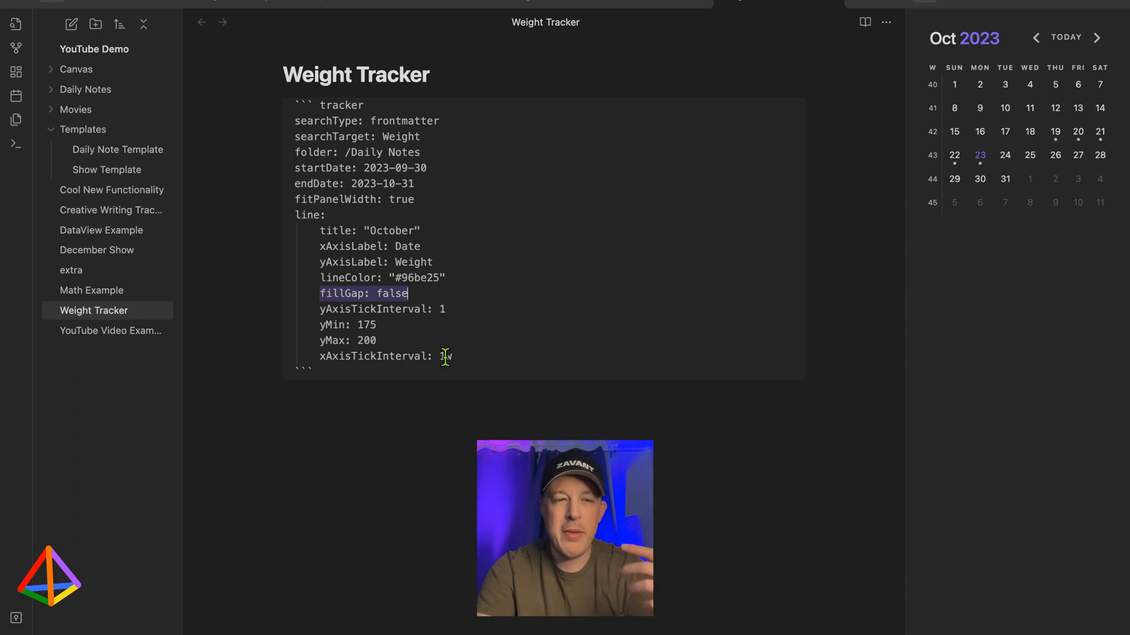
click(421, 292)
drag(415, 293, 325, 294)
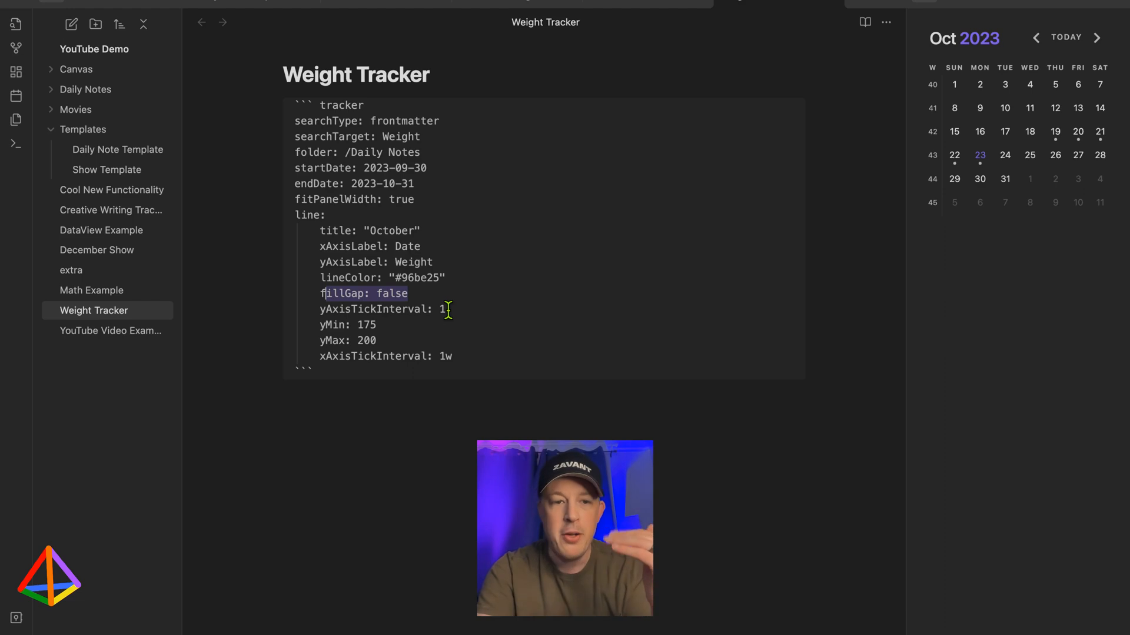
Review the yMin and yMax limits, render the weight chart and inspect its individual data points
double_click(365, 324)
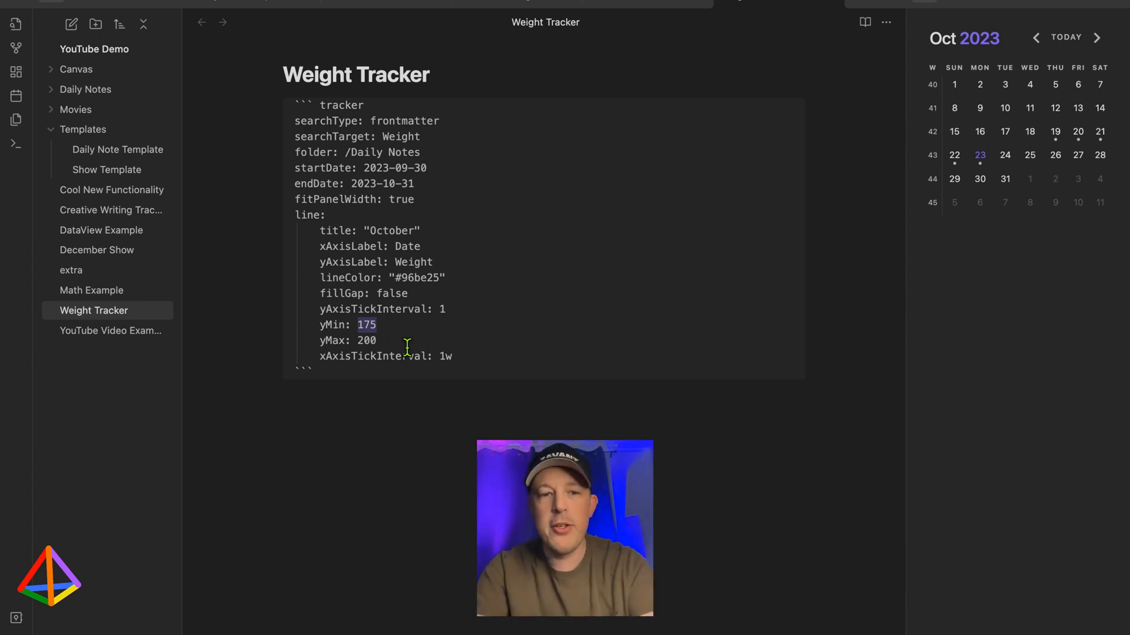
double_click(367, 342)
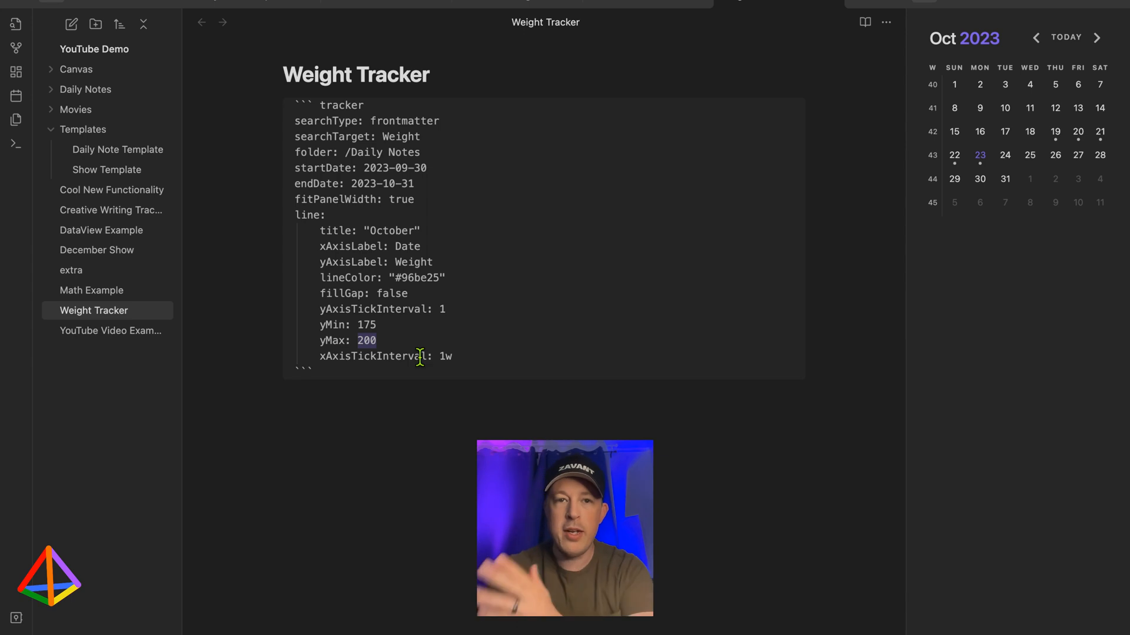
click(393, 422)
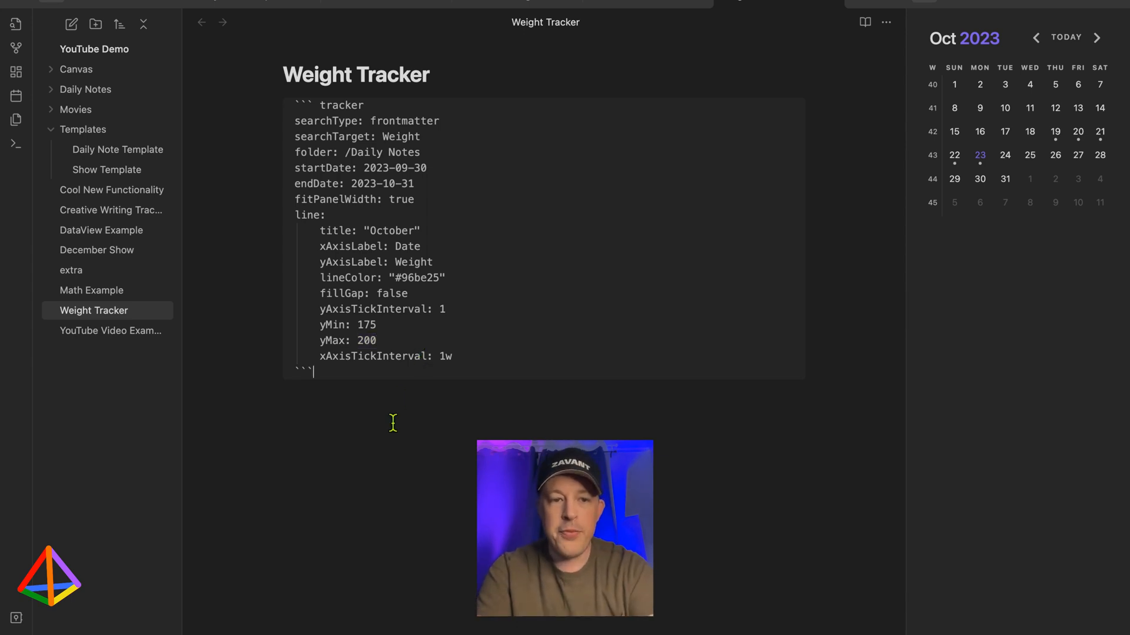
key(Return)
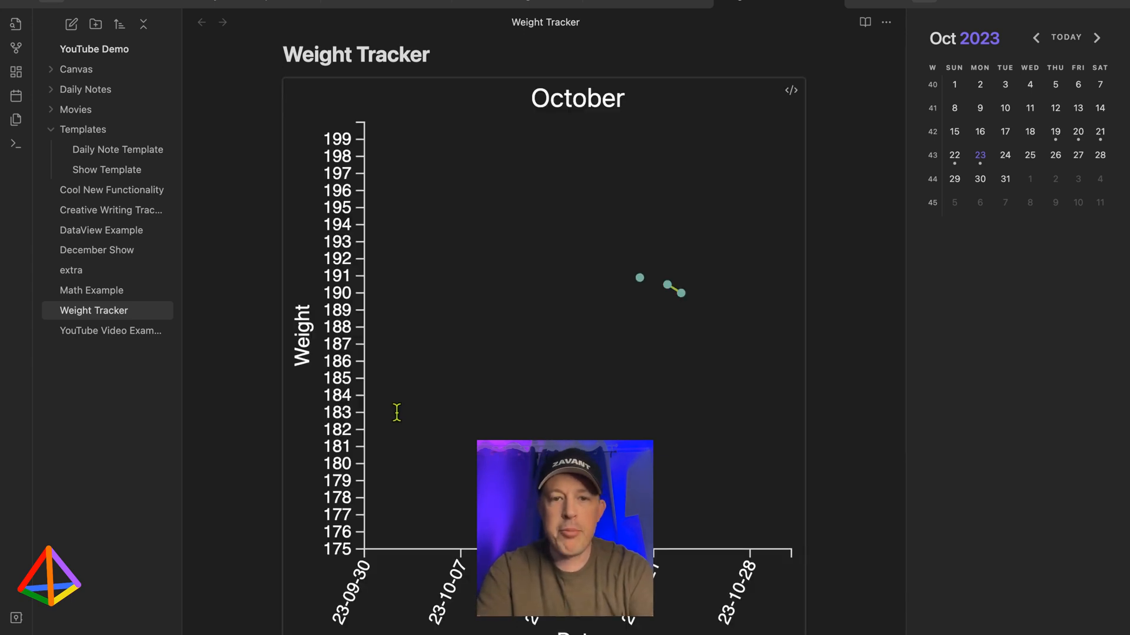
scroll(537, 413, down, 1)
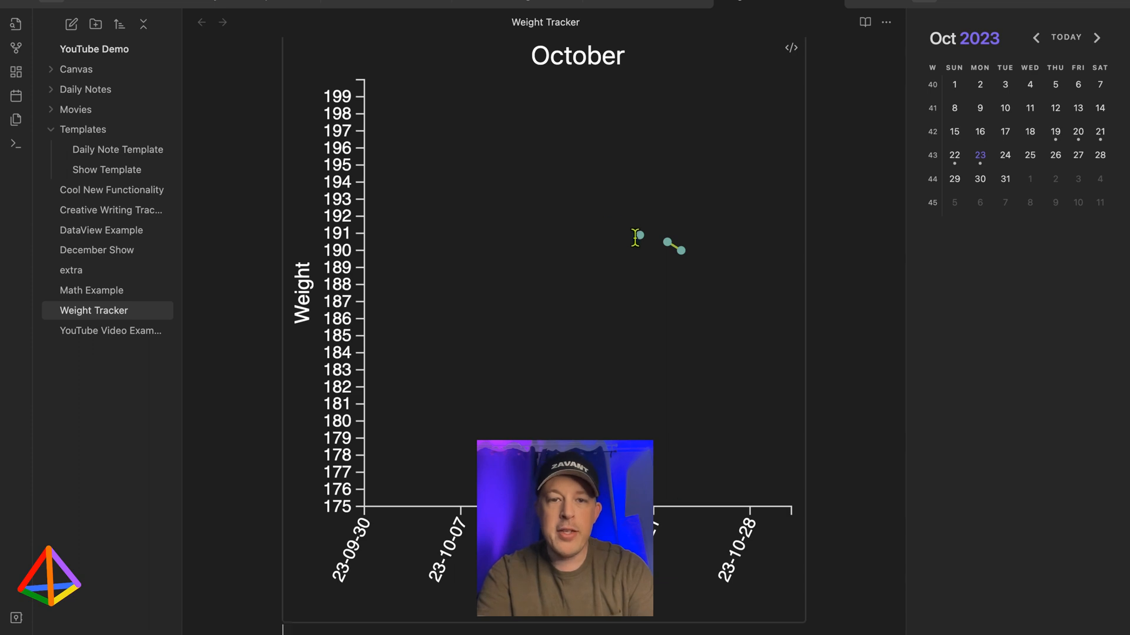
mouse_move(641, 235)
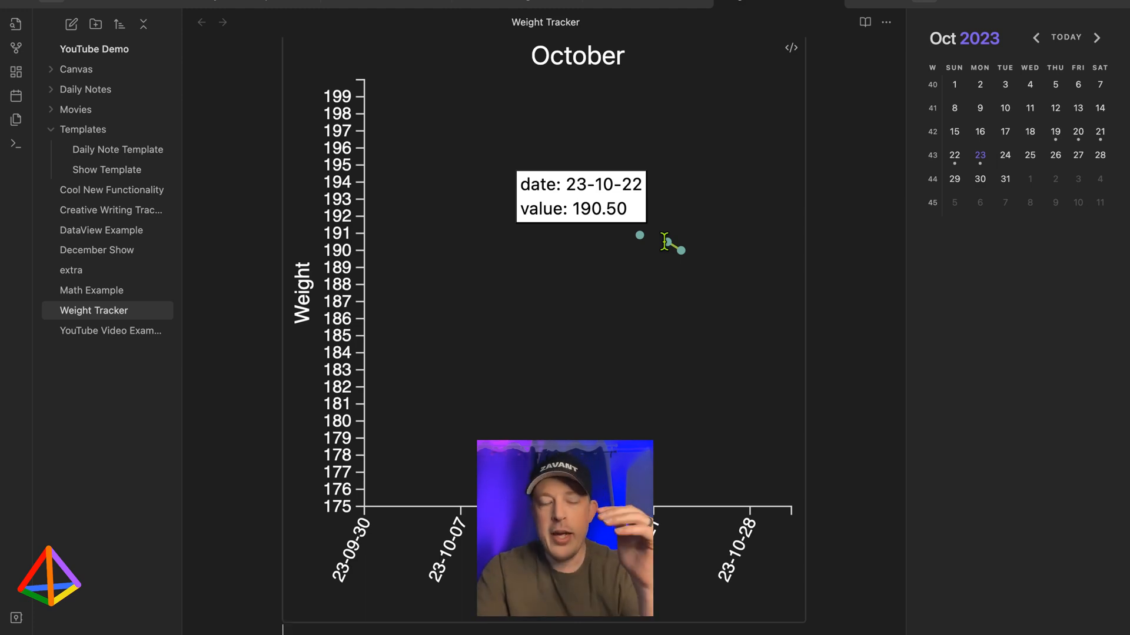
Set fillGap to true in the weight tracker code and render the line chart again
key(Up)
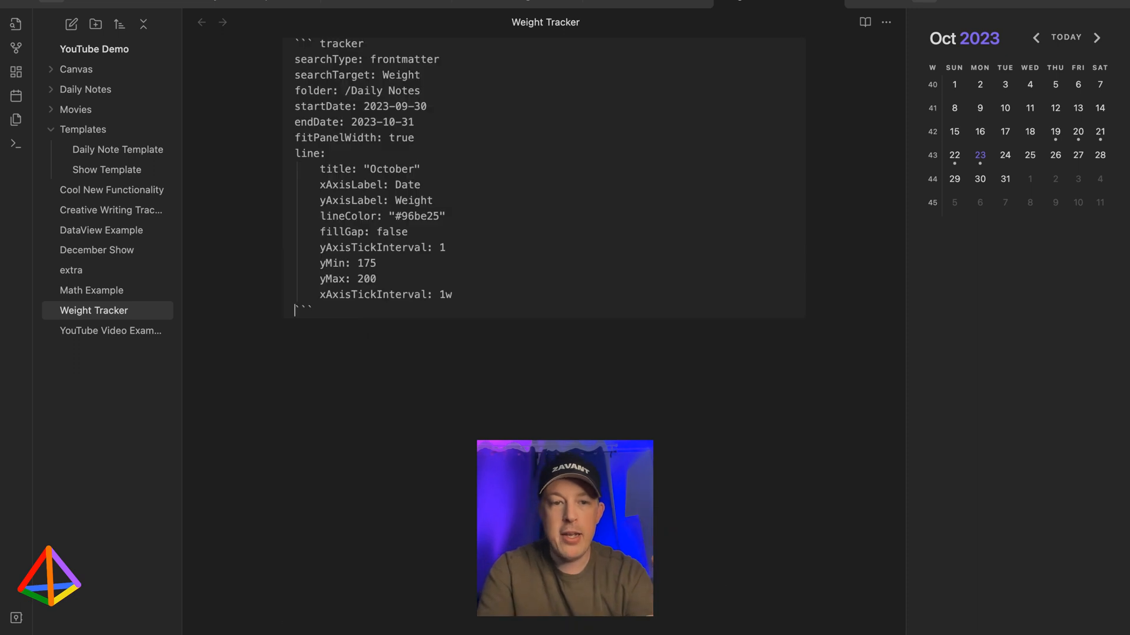
double_click(397, 234)
text(true)
click(366, 431)
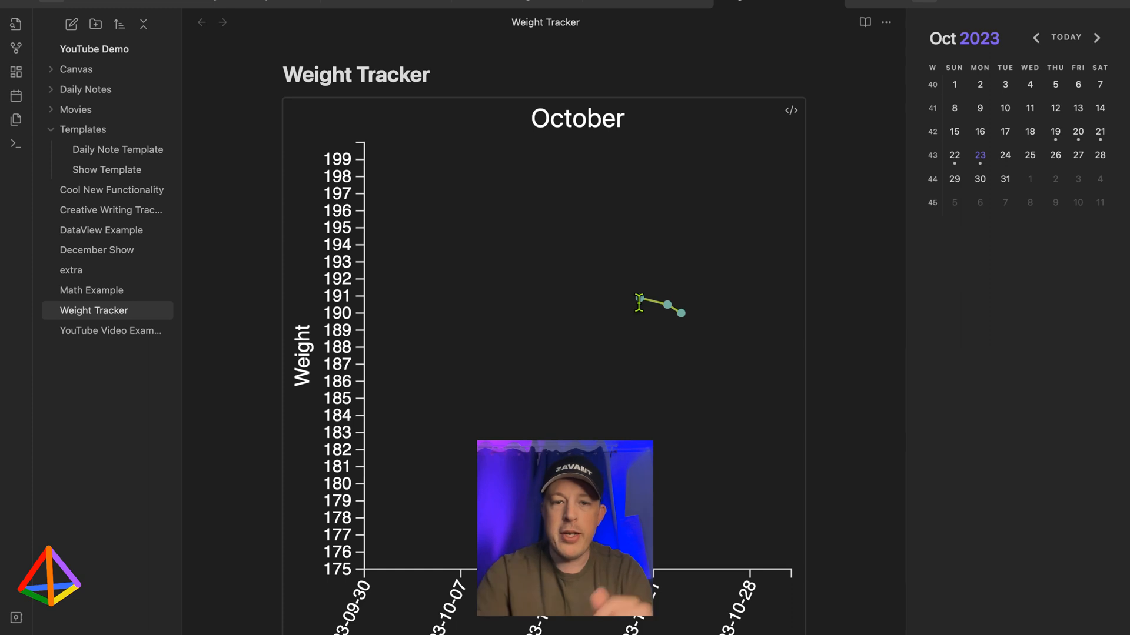
Examine the October weight line chart from its title to its date axis, including the plotted points
mouse_move(666, 304)
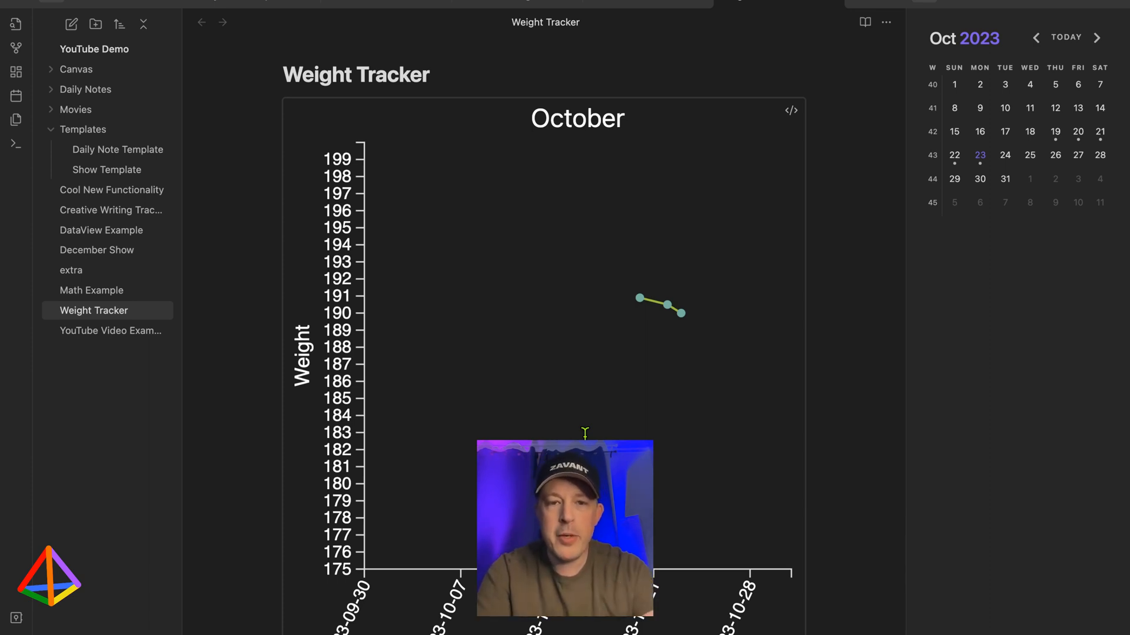
scroll(617, 127, down, 3)
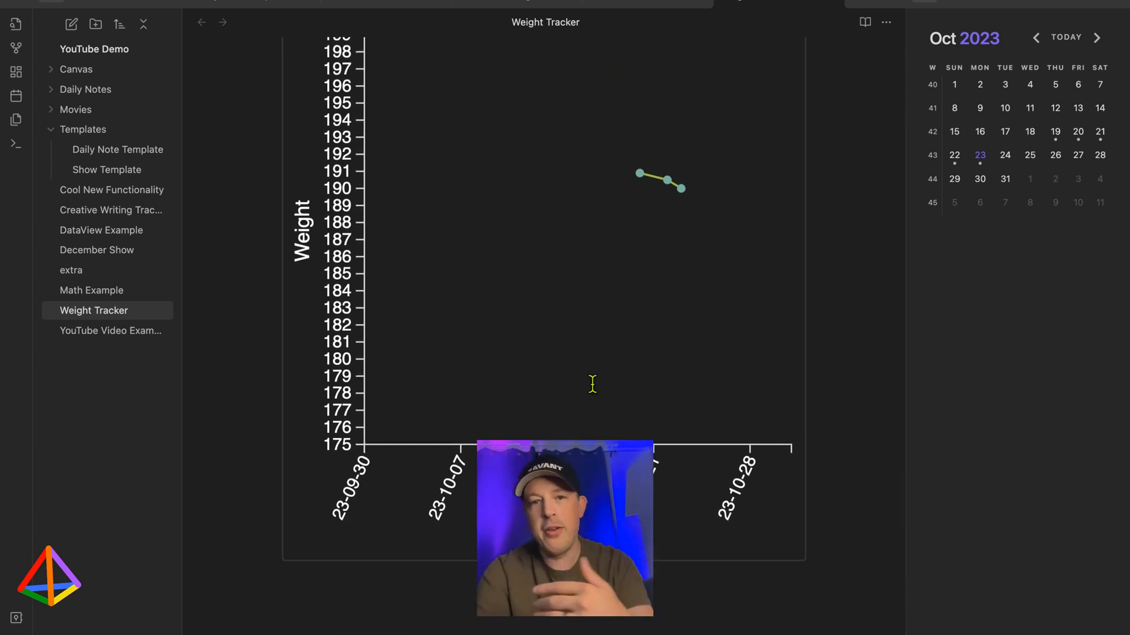
scroll(592, 384, up, 1)
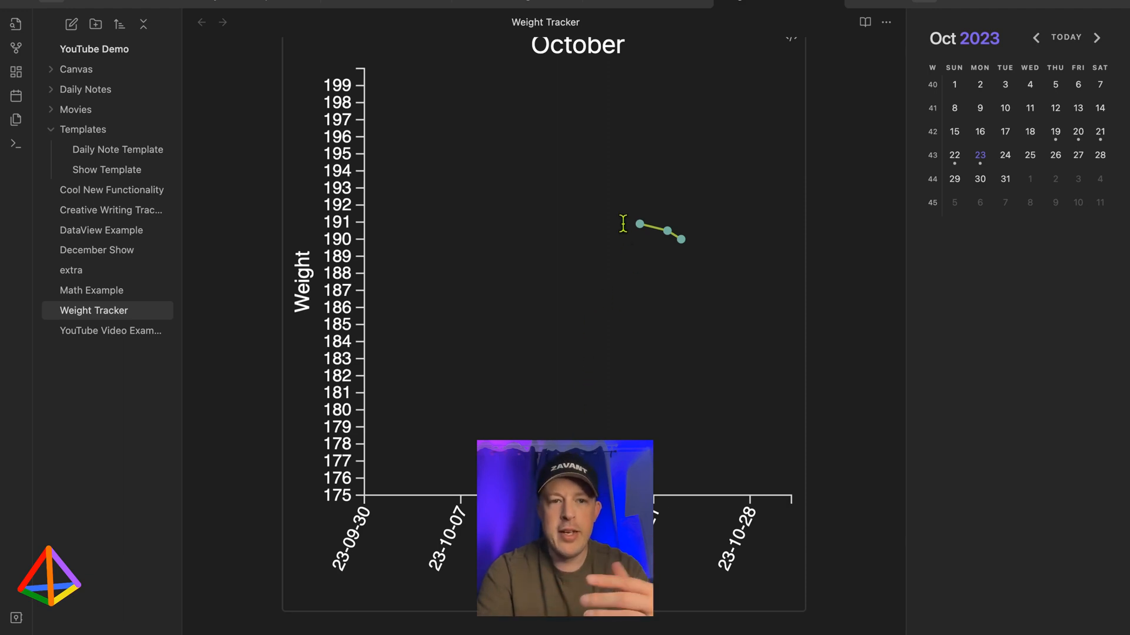
scroll(623, 223, down, 1)
scroll(623, 223, down, 5)
scroll(623, 223, down, 1)
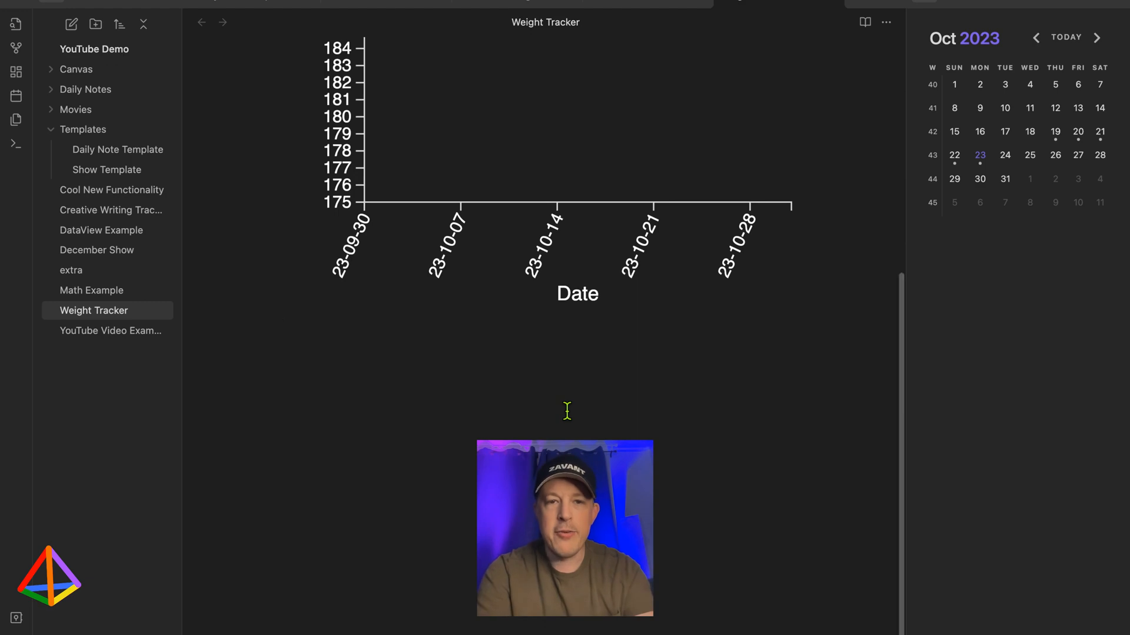
scroll(567, 411, up, 10)
scroll(566, 410, down, 4)
scroll(566, 411, down, 1)
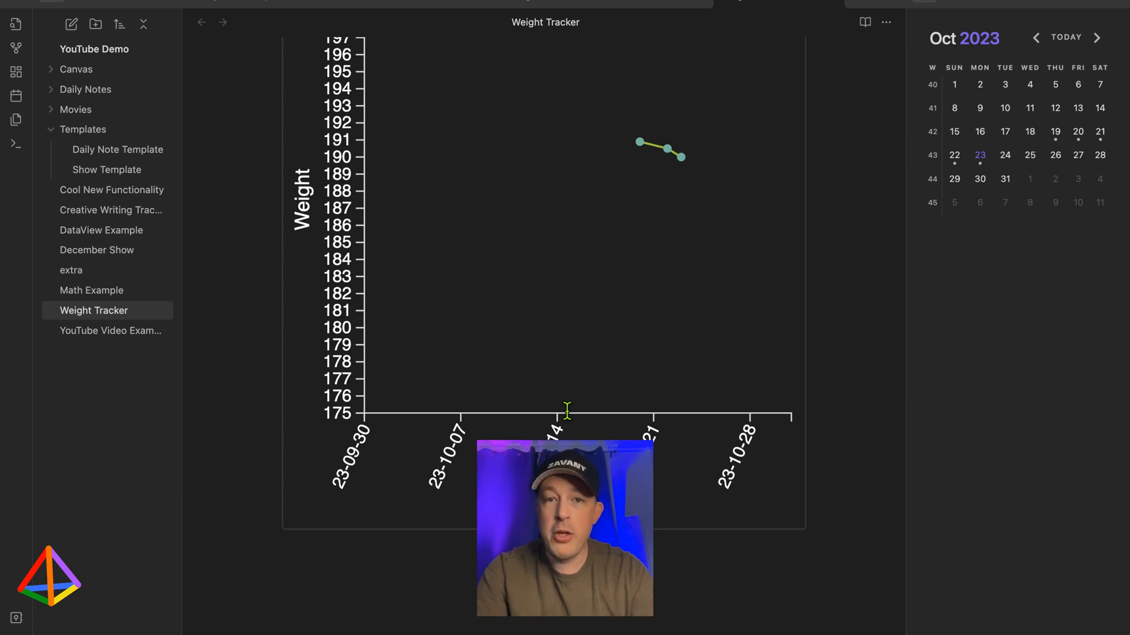
scroll(562, 380, up, 3)
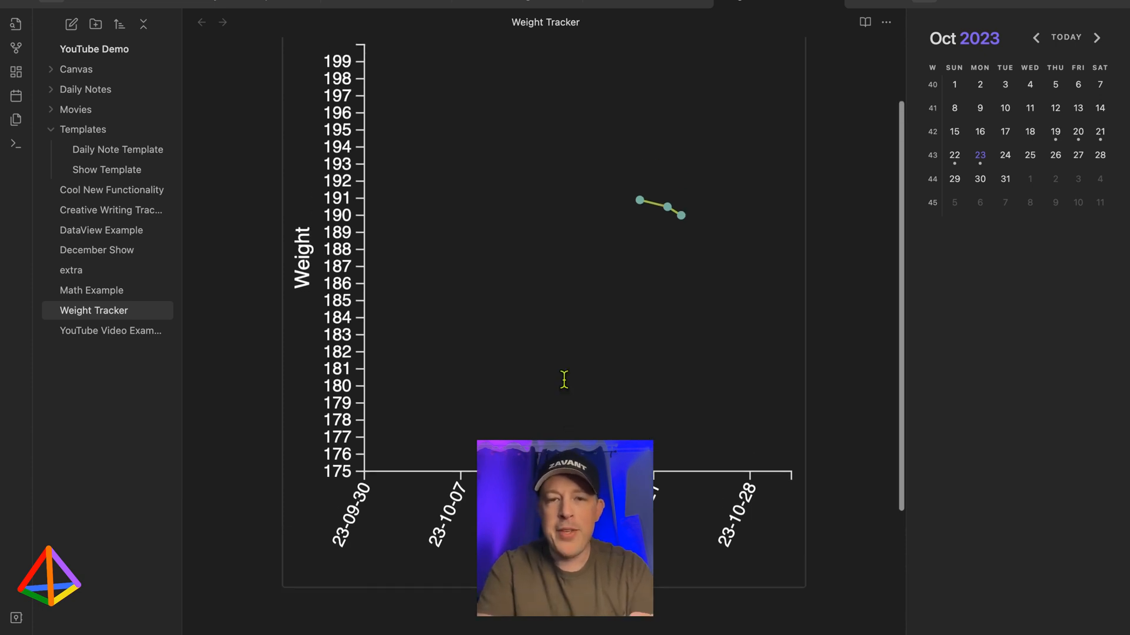
Open the 2023-10-20 daily note and tick its CreativeWriting property
scroll(564, 380, up, 2)
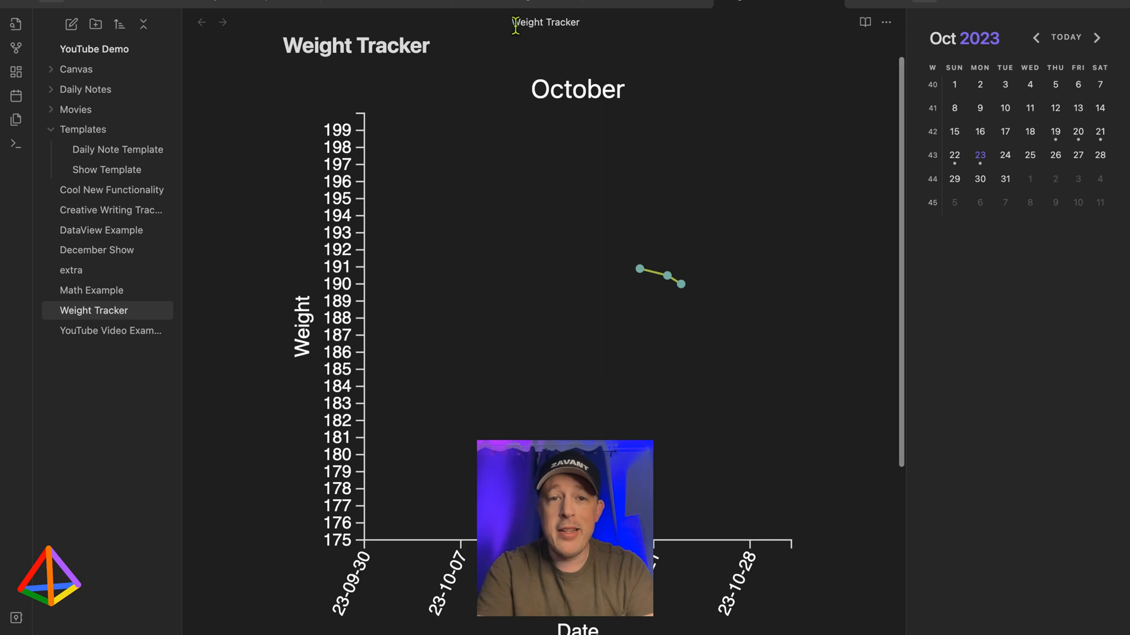
click(506, 4)
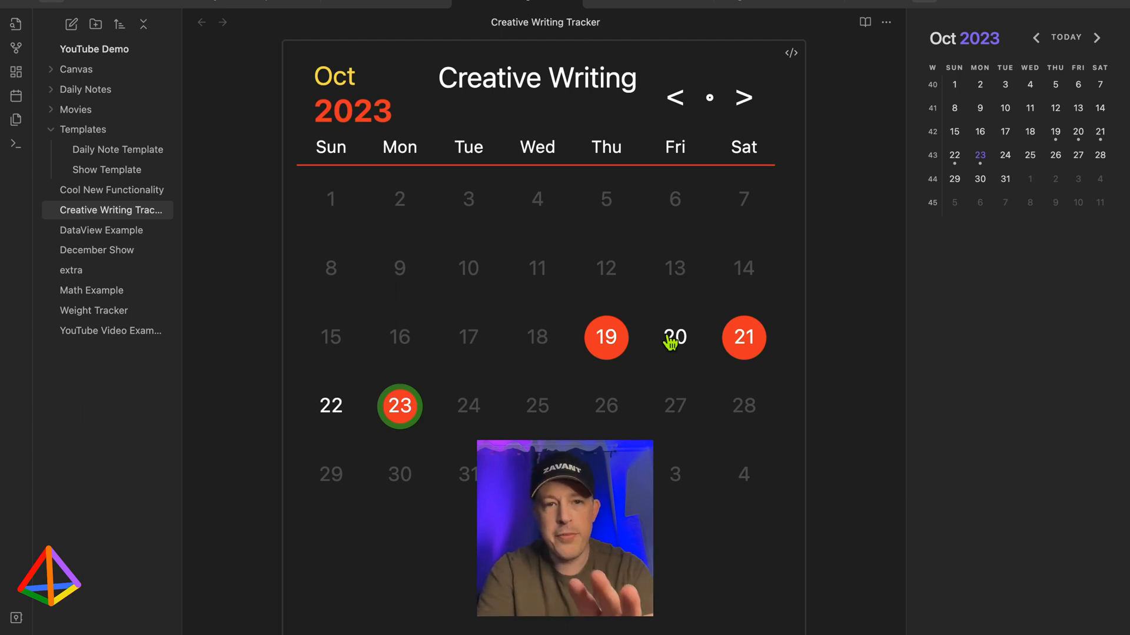
click(394, 3)
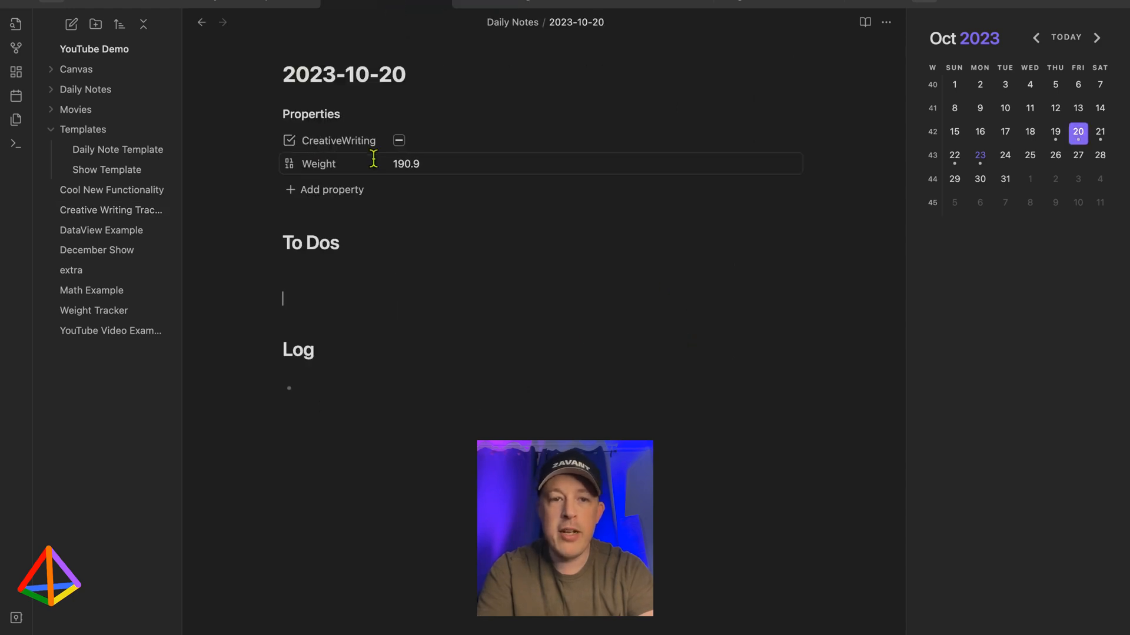
click(399, 143)
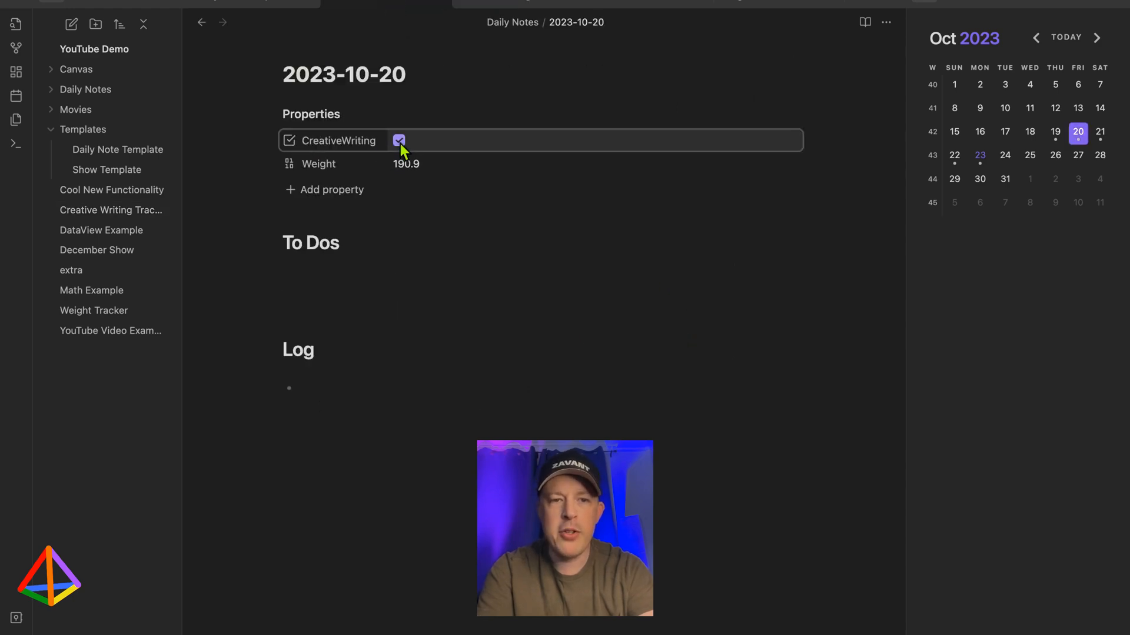
Return to the Creative Writing Tracker note and re-render its month calendar from the tracker code block
click(516, 6)
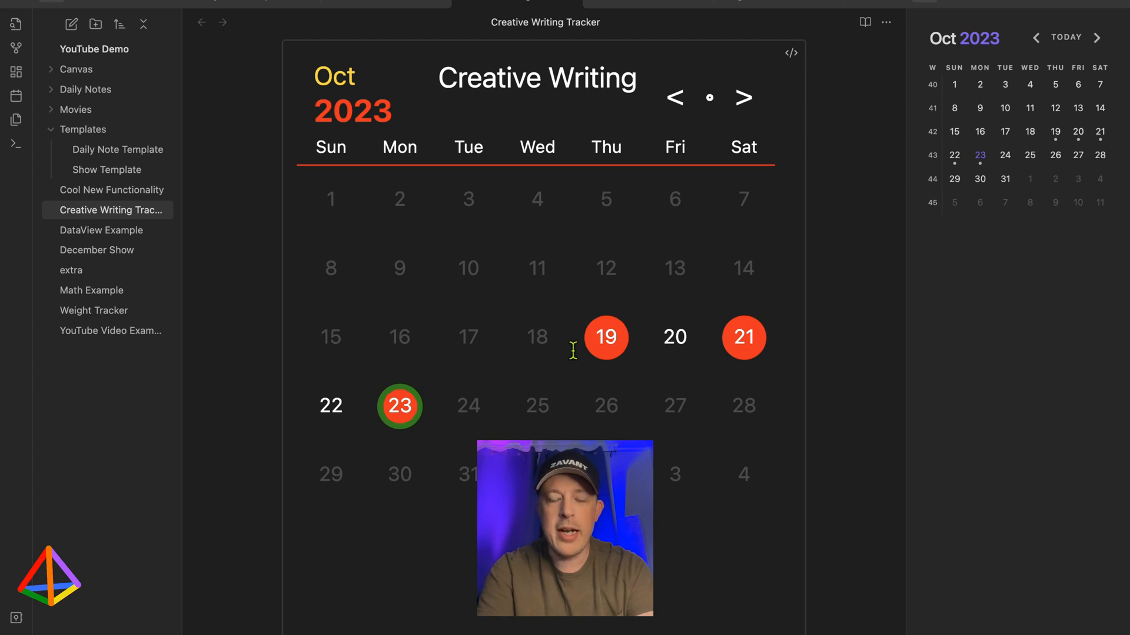
scroll(513, 404, down, 2)
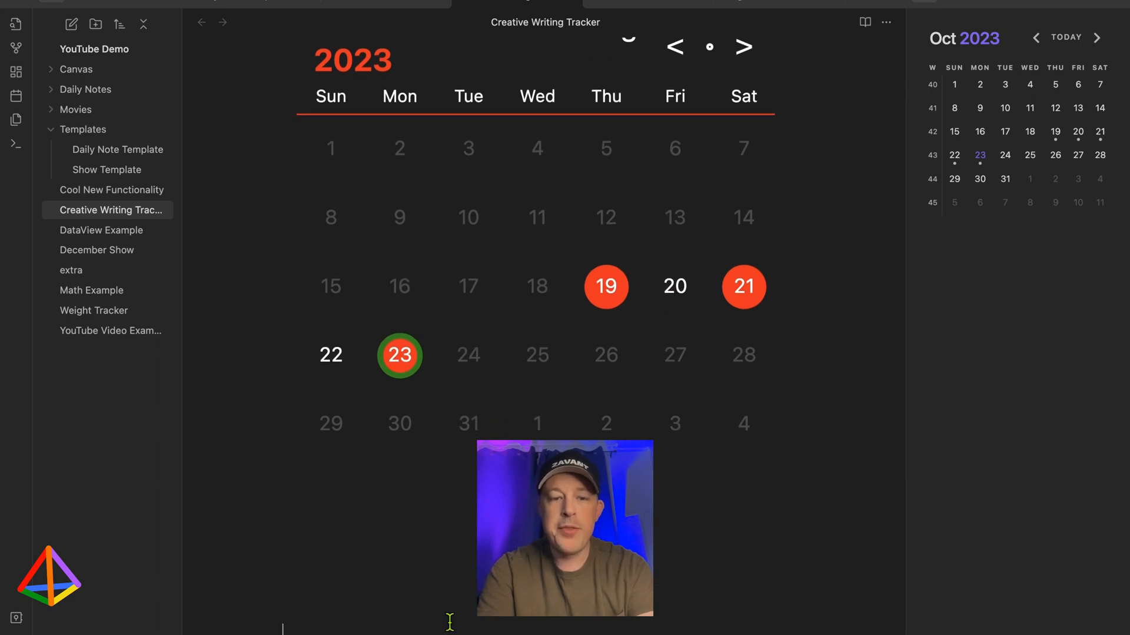
click(283, 595)
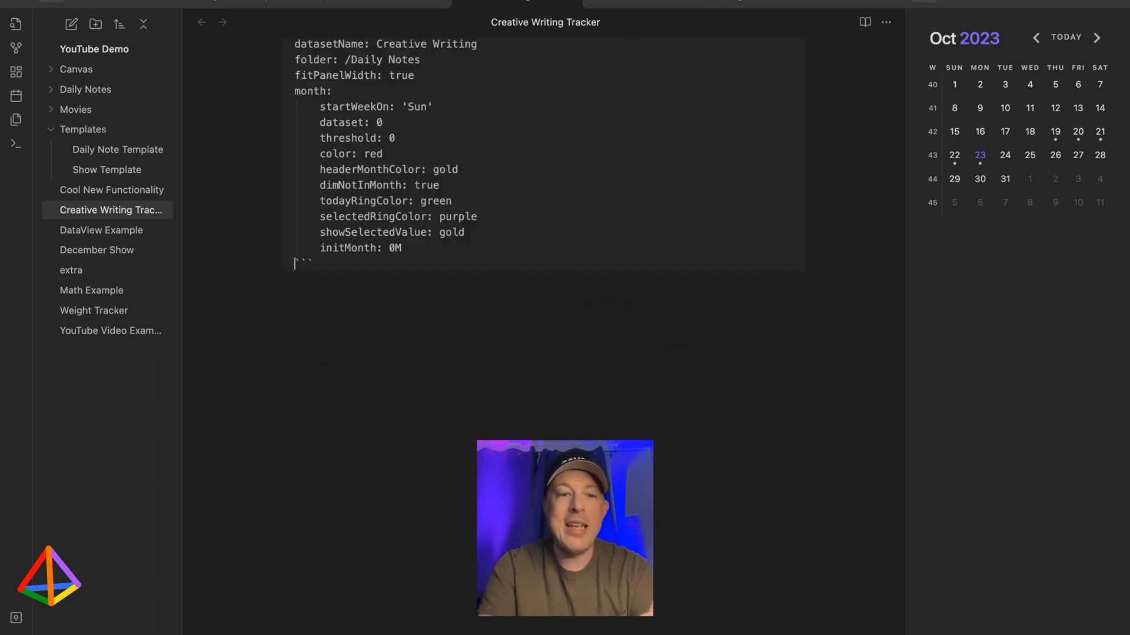
key(Down)
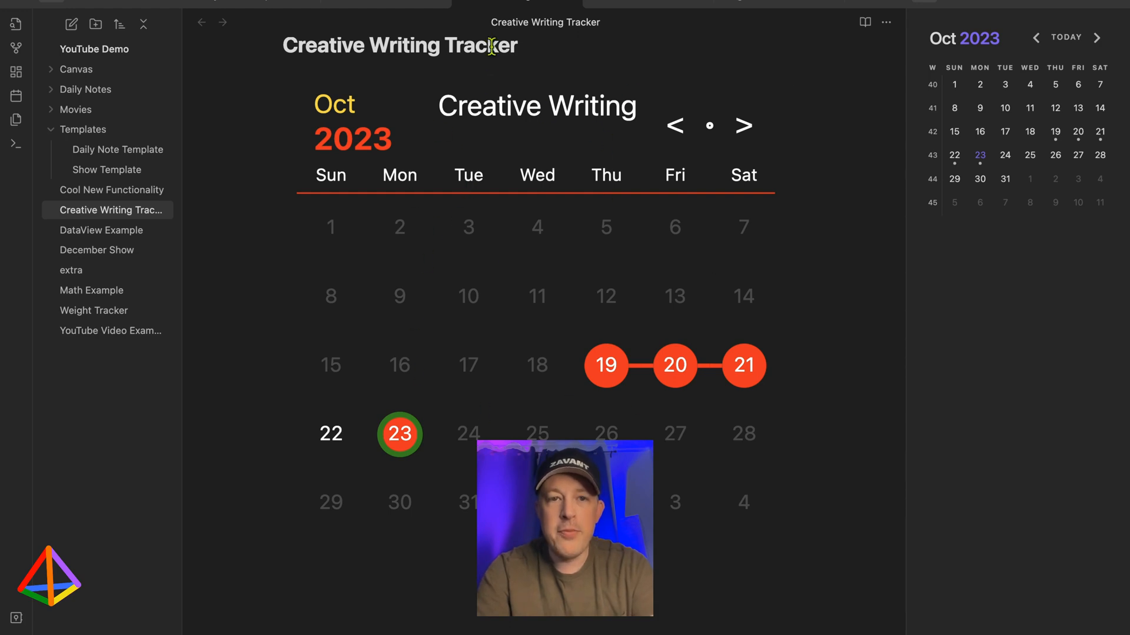
Dock the Creative Writing Tracker note in the sidebar beneath the calendar and show it from its title
drag(494, 17, 1019, 560)
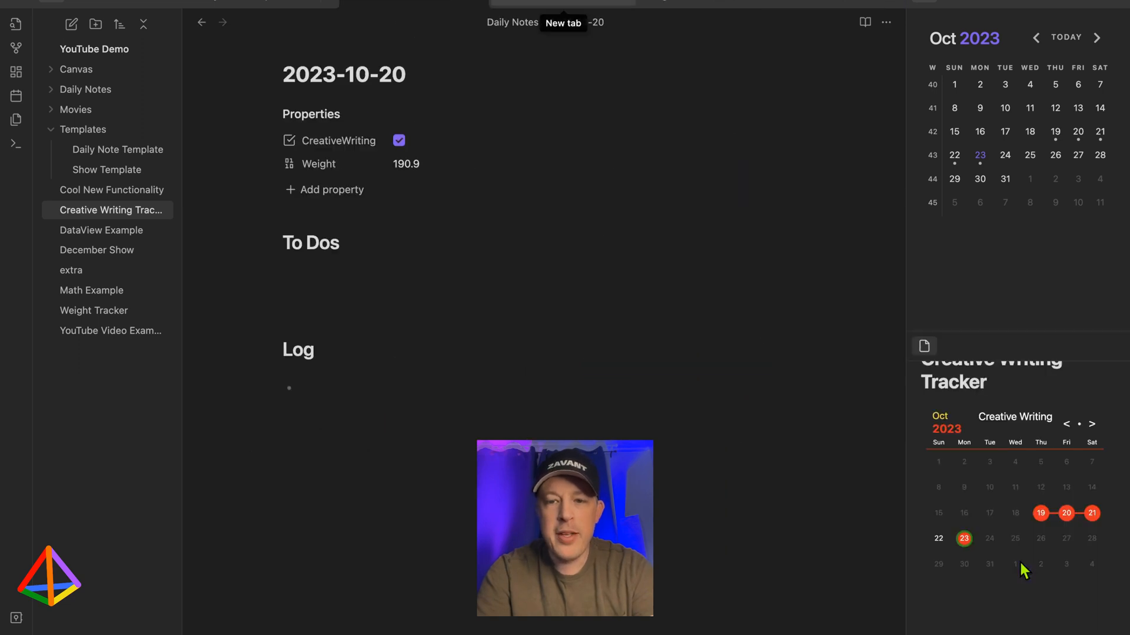
scroll(1019, 561, up, 2)
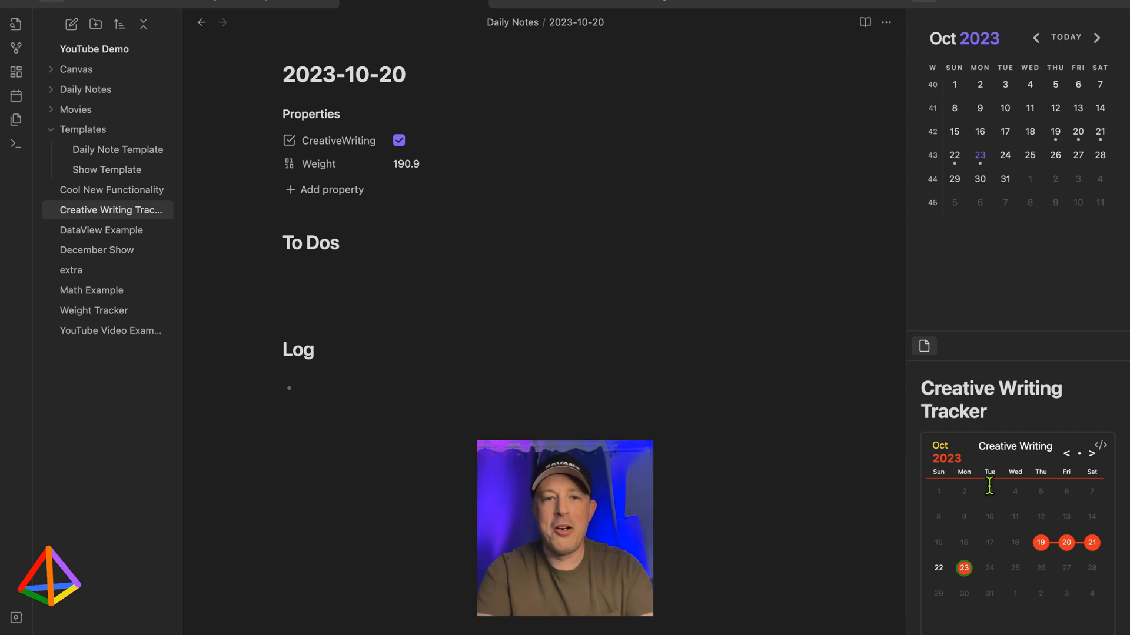
Fill the To Dos section of the 2023-10-20 daily note with filler paragraphs using the ;bacon text snippet
click(550, 243)
click(493, 297)
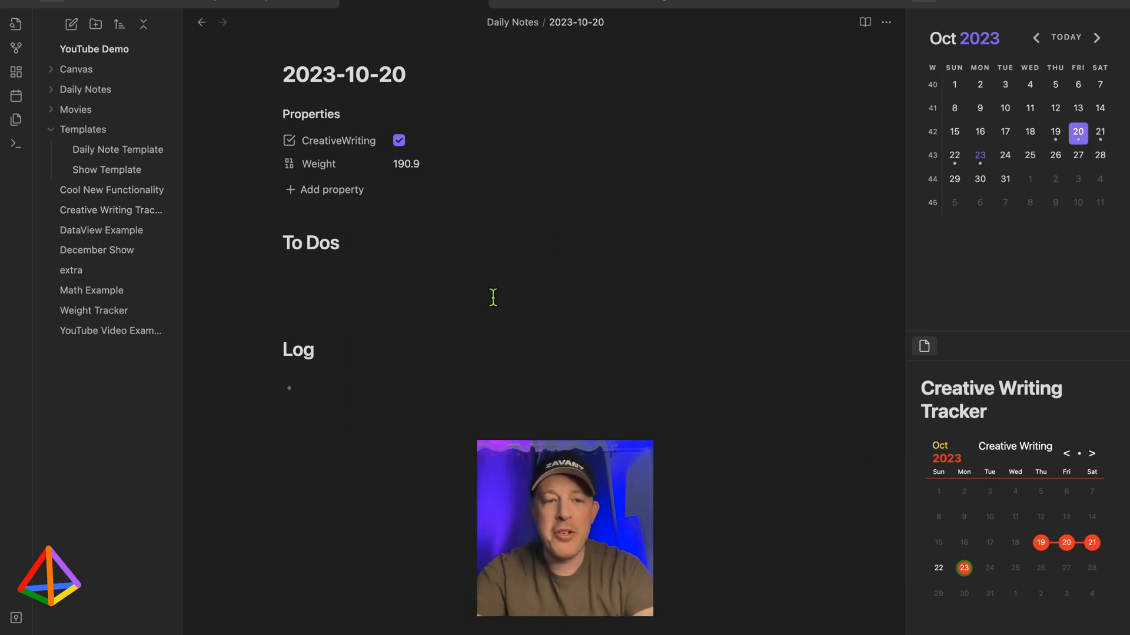
text(;bacon)
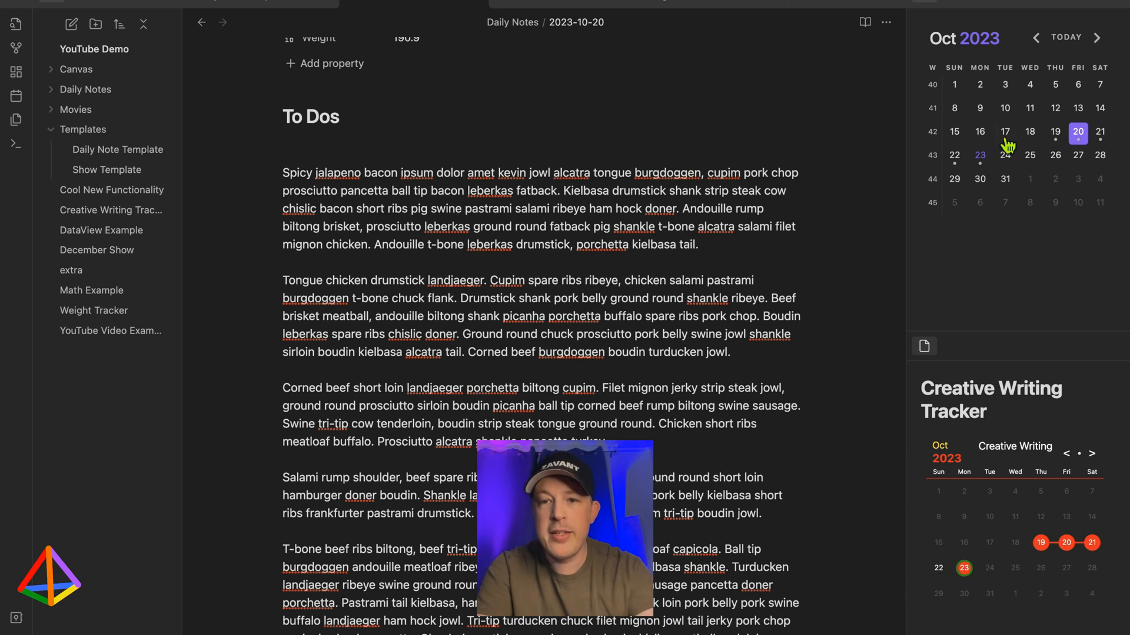
Tick CreativeWriting in the 2023-10-22 daily note and re-render the docked creative writing calendar
click(954, 154)
click(398, 142)
click(951, 393)
key(Down)
key(Down)
key(super+Down)
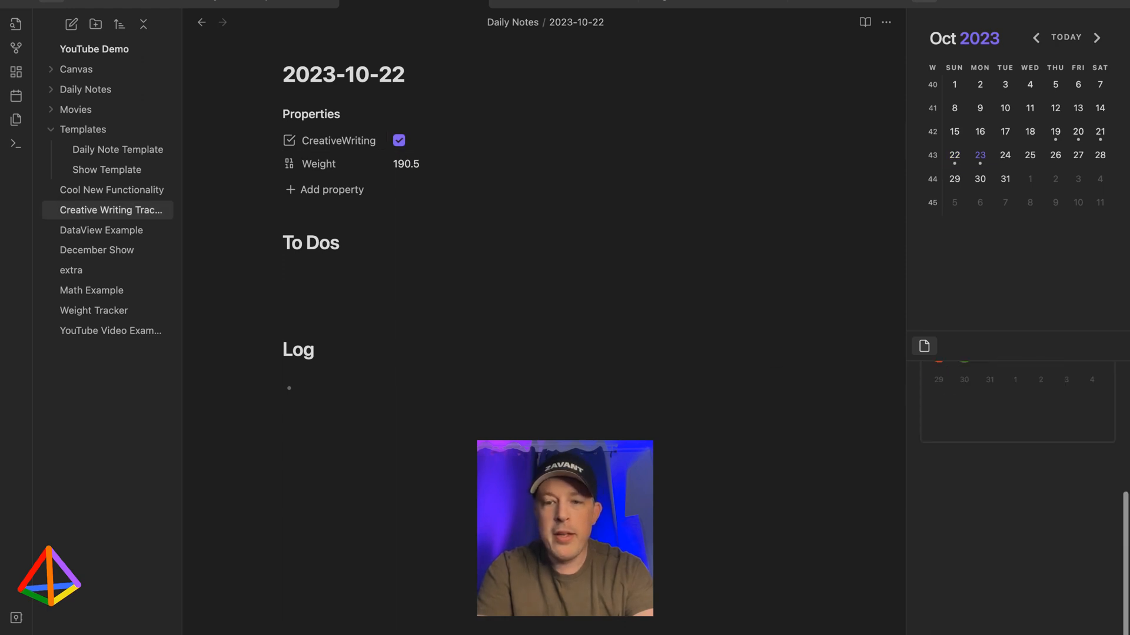
scroll(965, 479, up, 3)
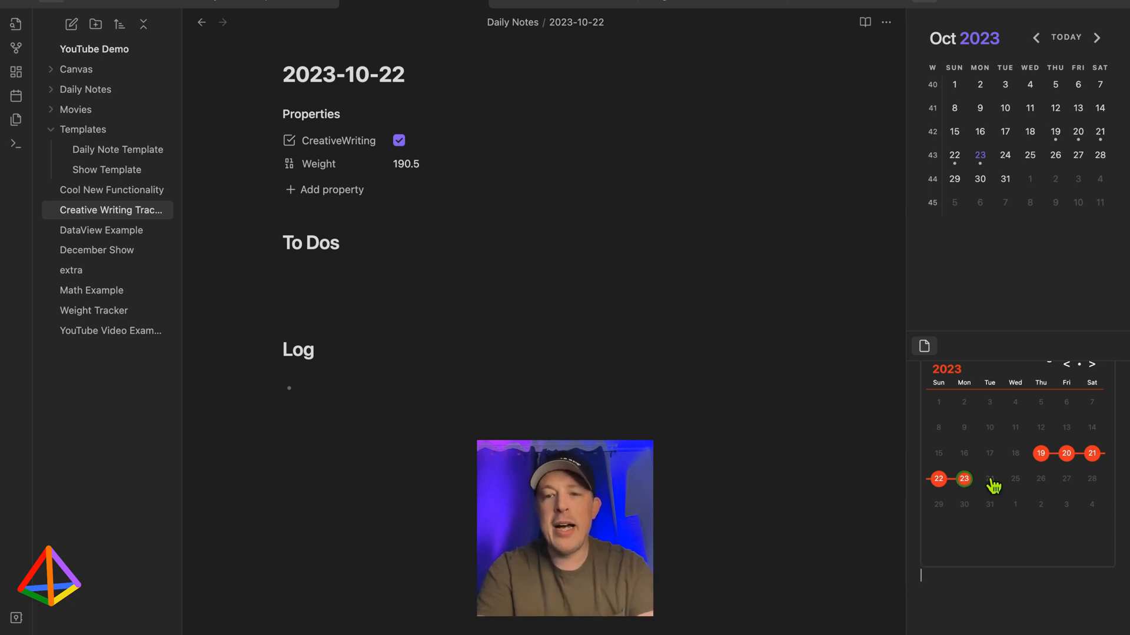
Open the Weight Tracker note and dock it in the sidebar alongside the Creative Writing Tracker
click(770, 338)
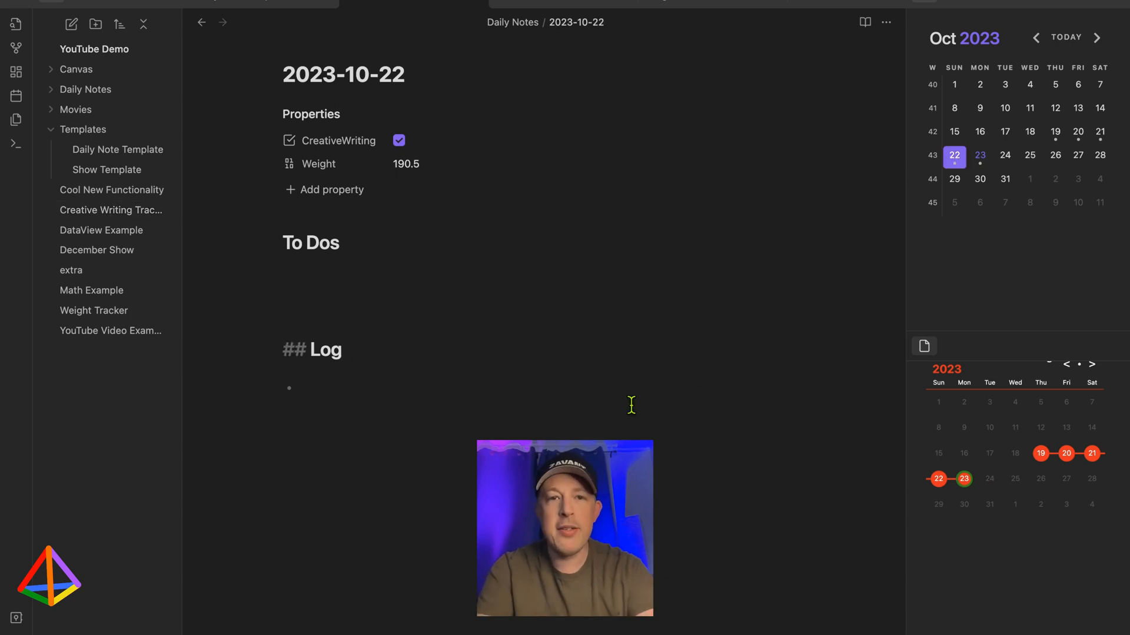
click(663, 10)
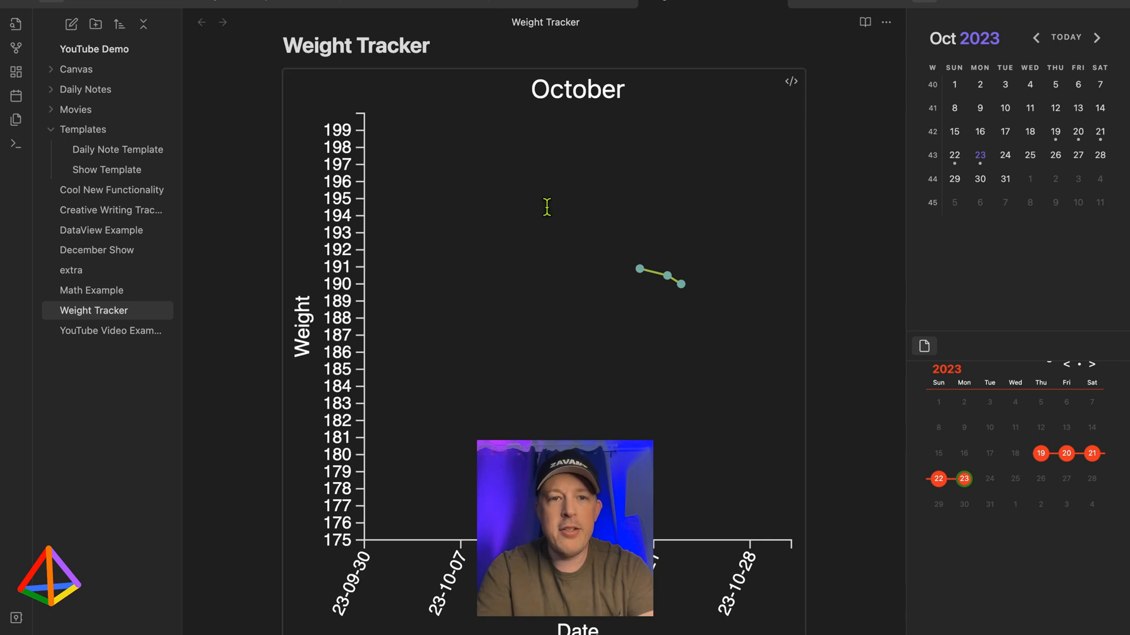
drag(676, 5, 954, 352)
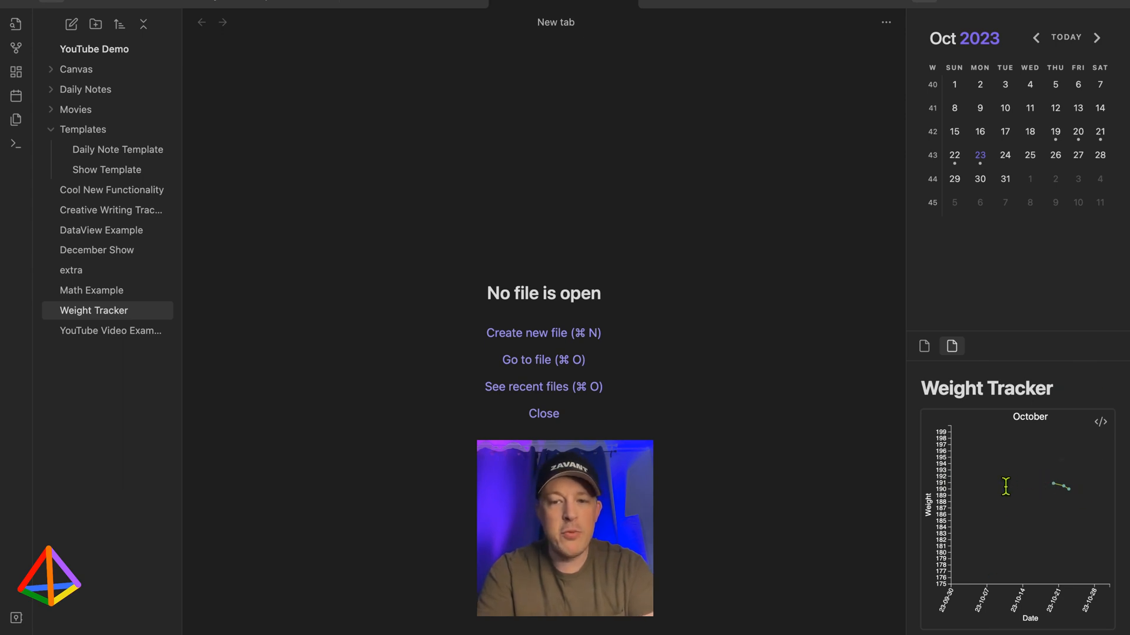
Switch back and forth between the docked writing calendar and weight chart, ending on the Creative Writing Tracker
click(922, 347)
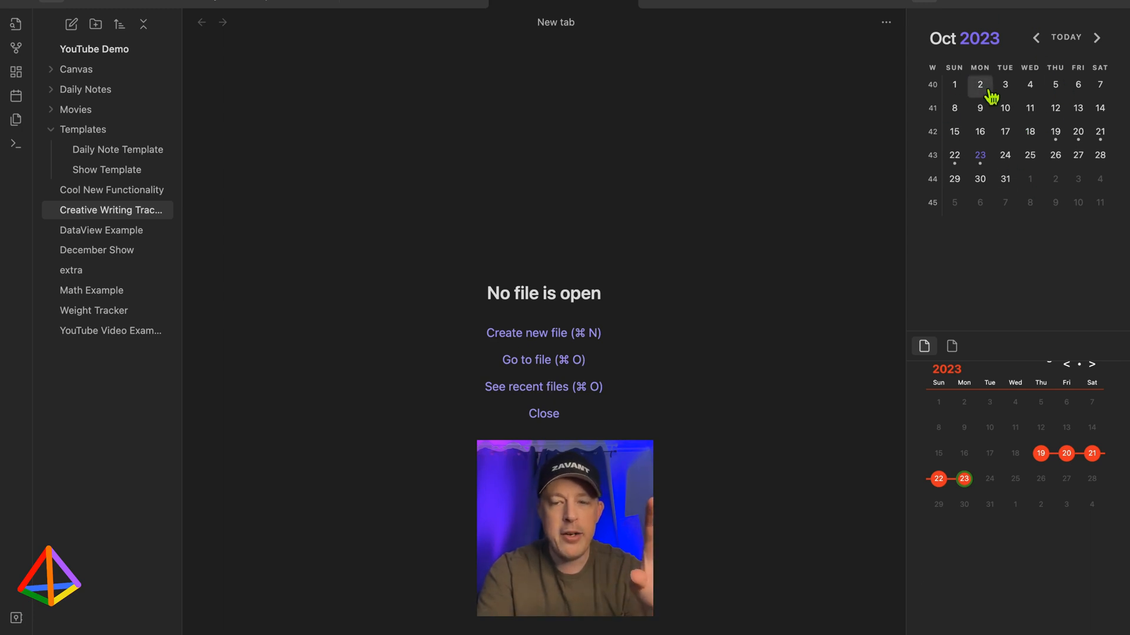
click(951, 347)
click(924, 347)
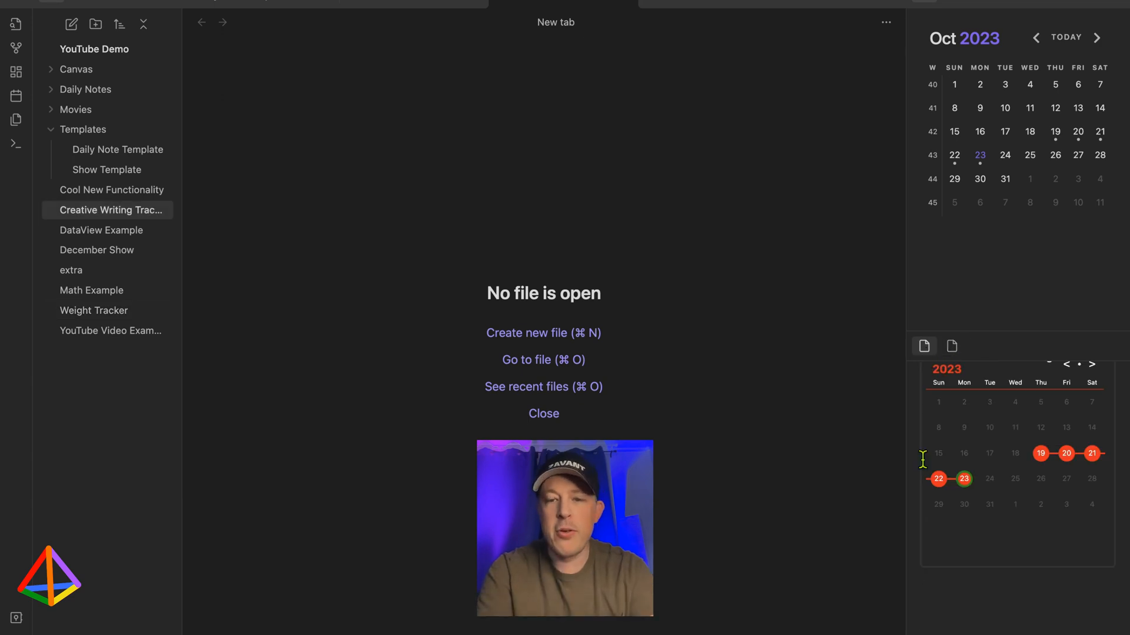
click(952, 347)
click(924, 347)
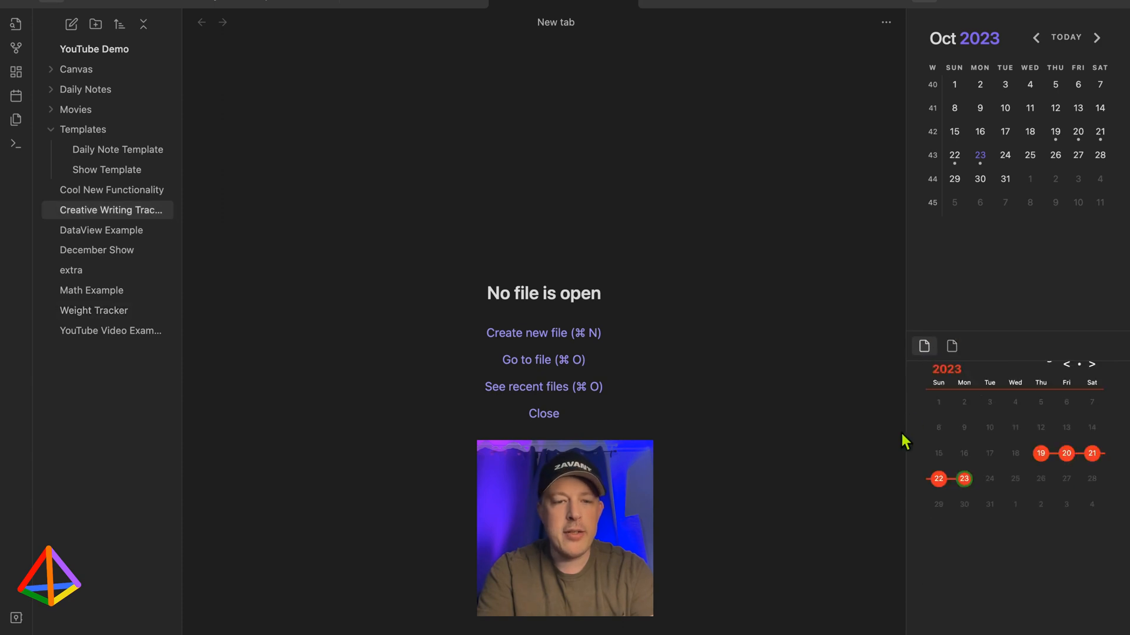